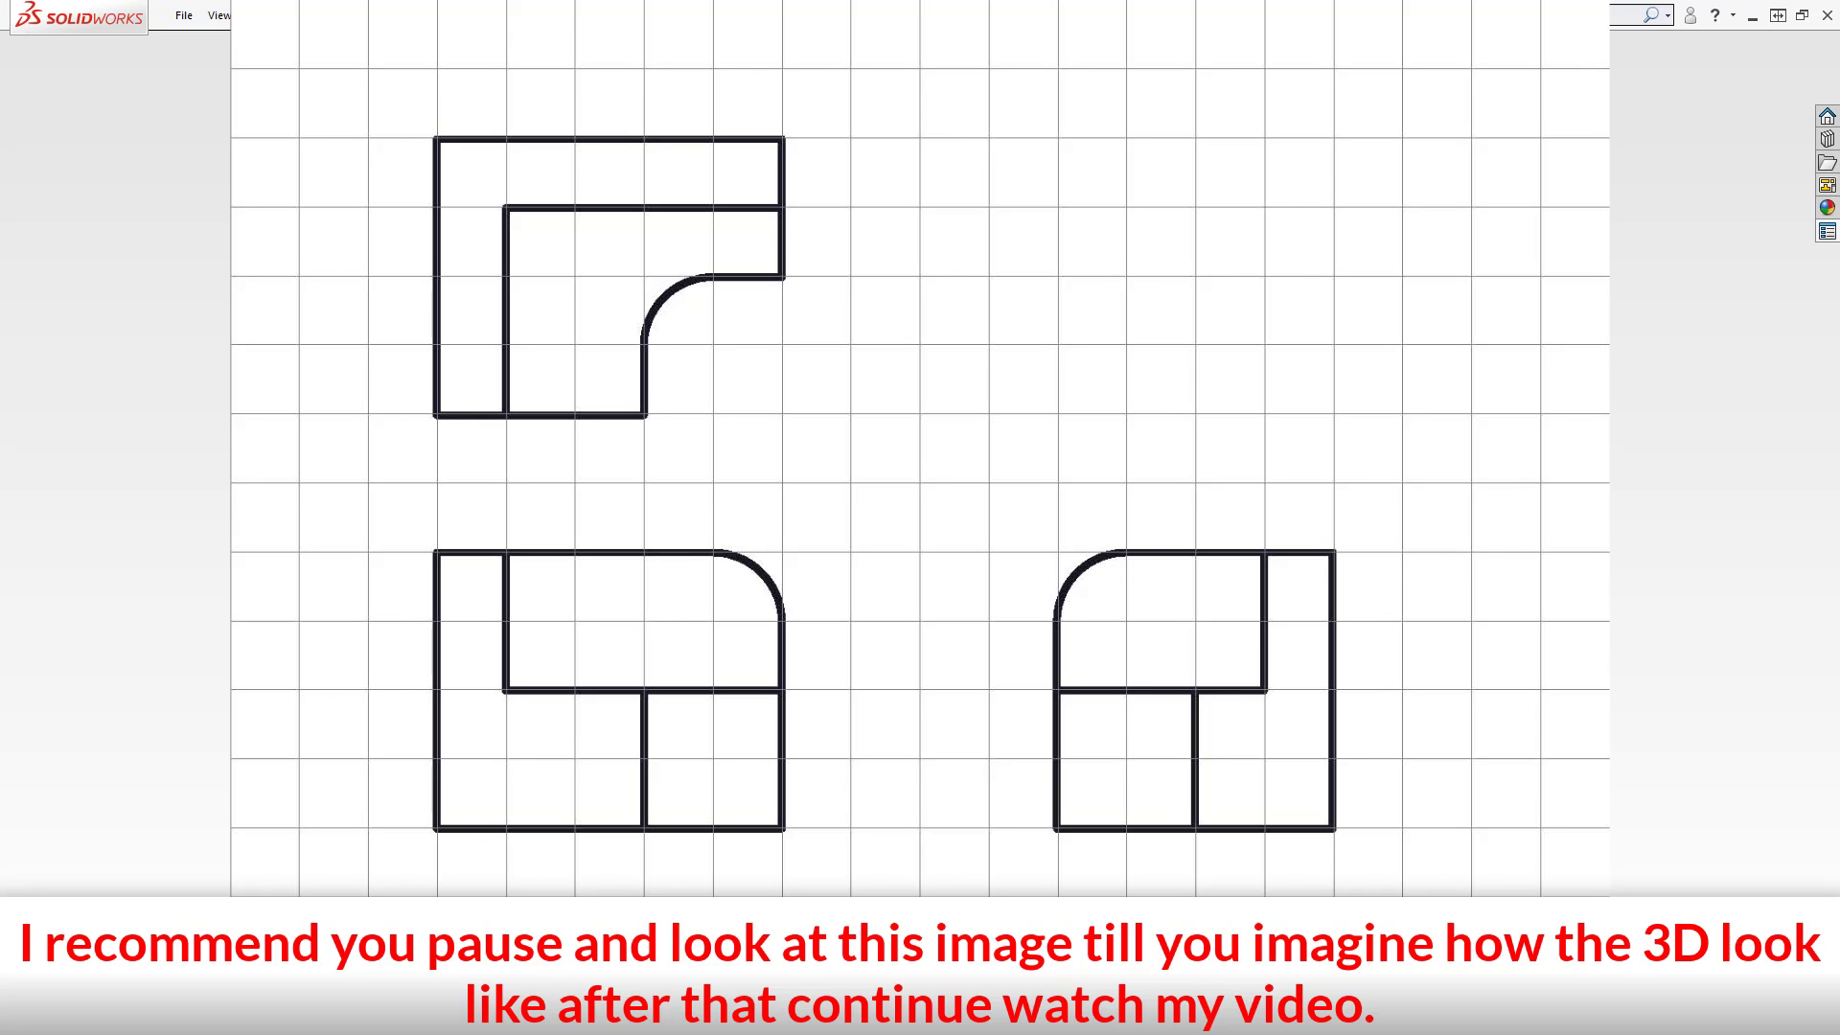
# - Start a new sketch on the Top Plane and move the reference drawing beside the origin
pyautogui.click(1385, 481)
pyautogui.click(1006, 477)
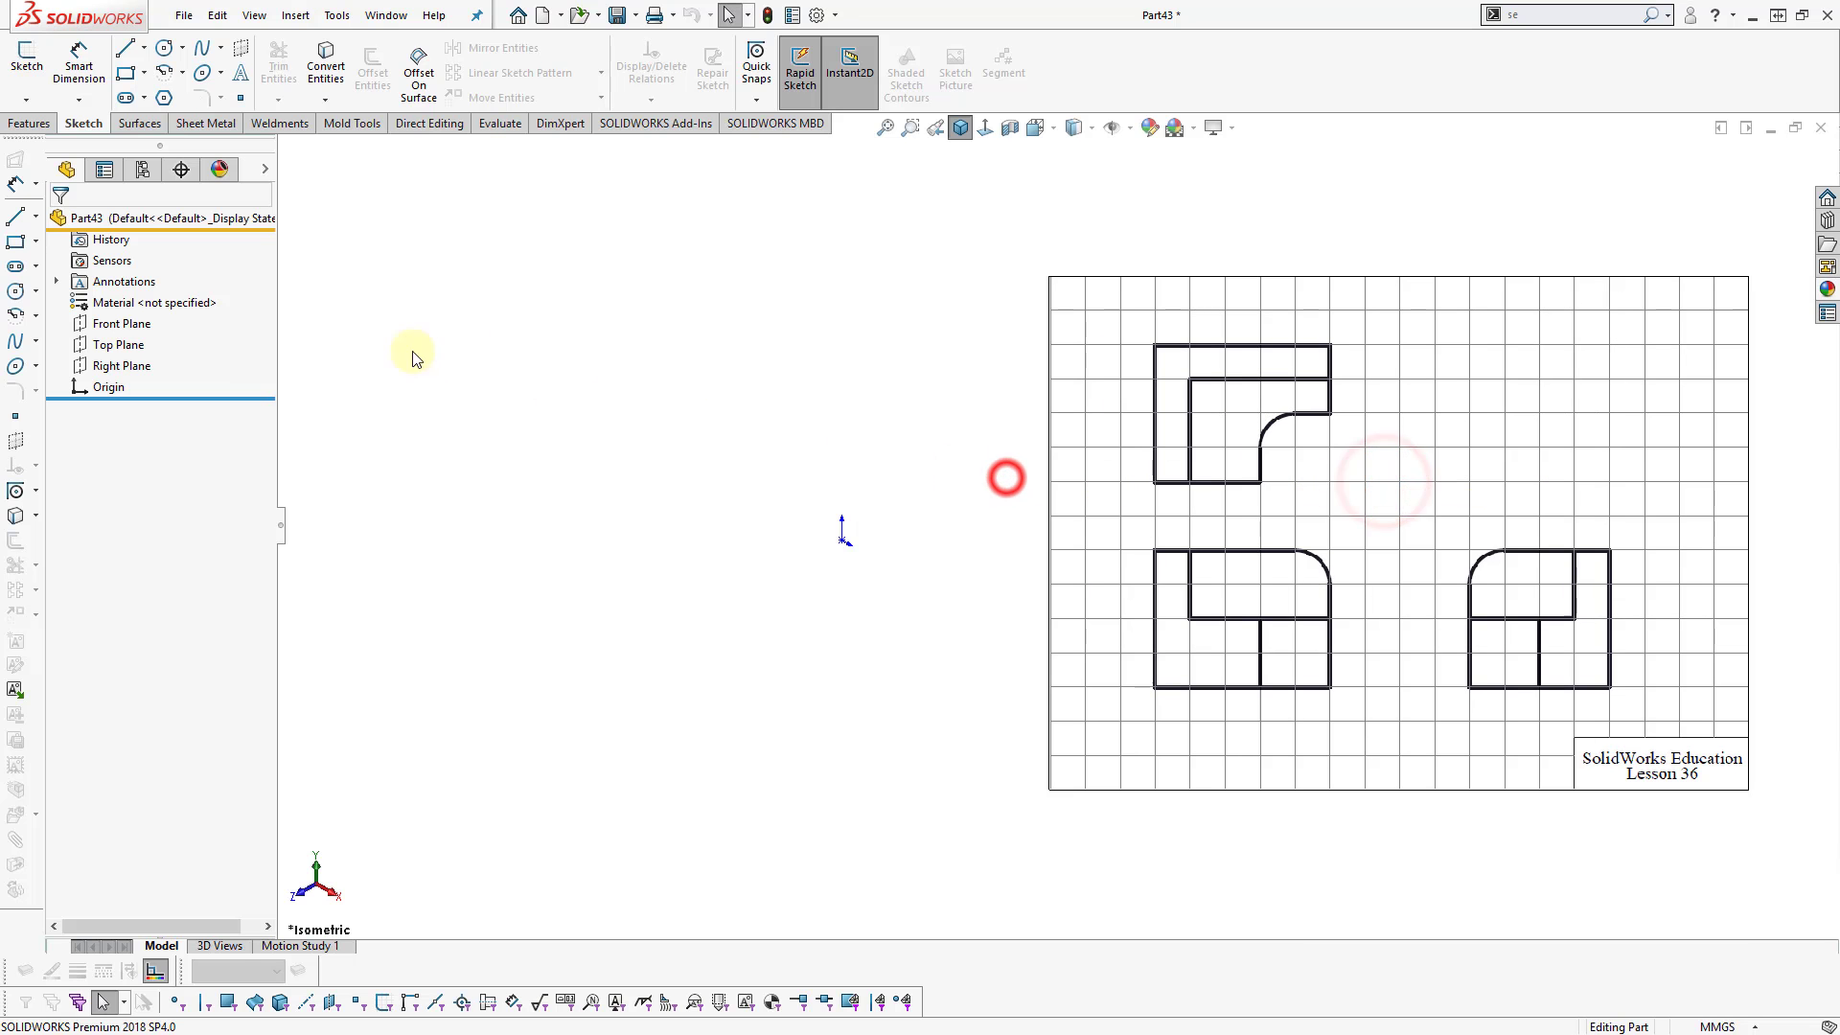
pyautogui.click(141, 347)
pyautogui.click(158, 324)
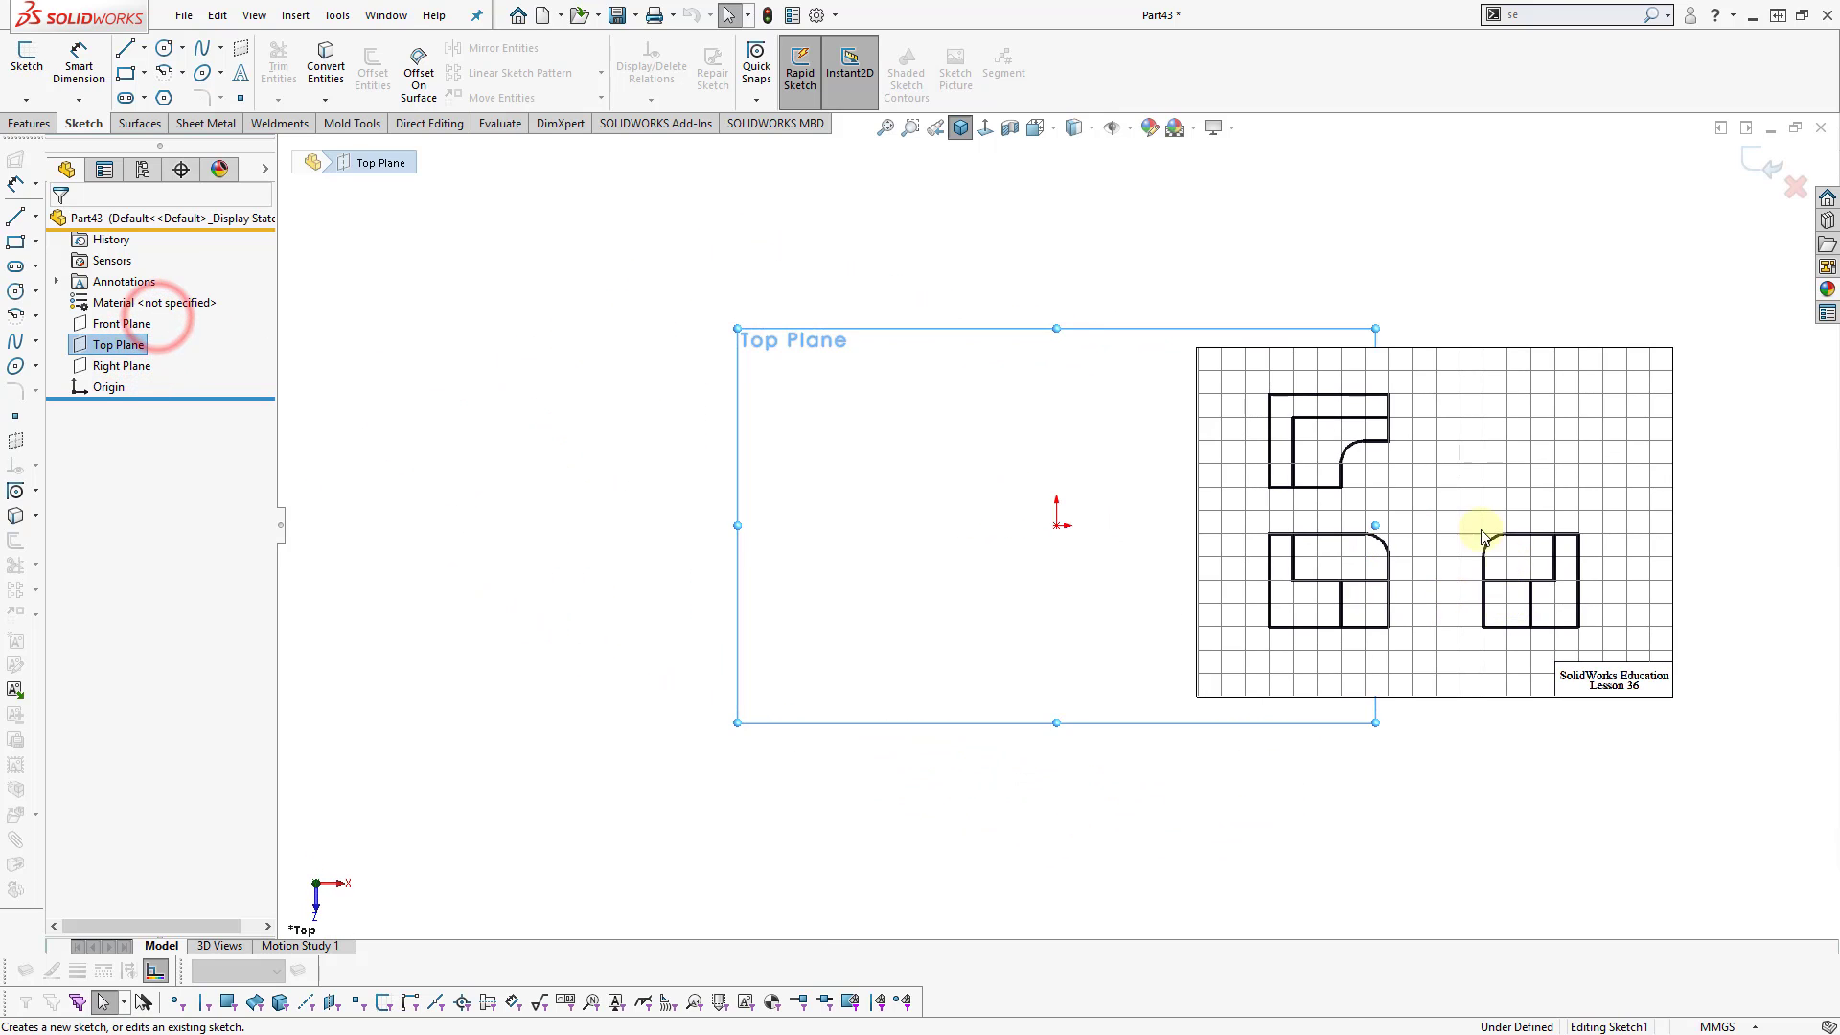
pyautogui.click(1285, 493)
pyautogui.scroll(2, 1320, 491)
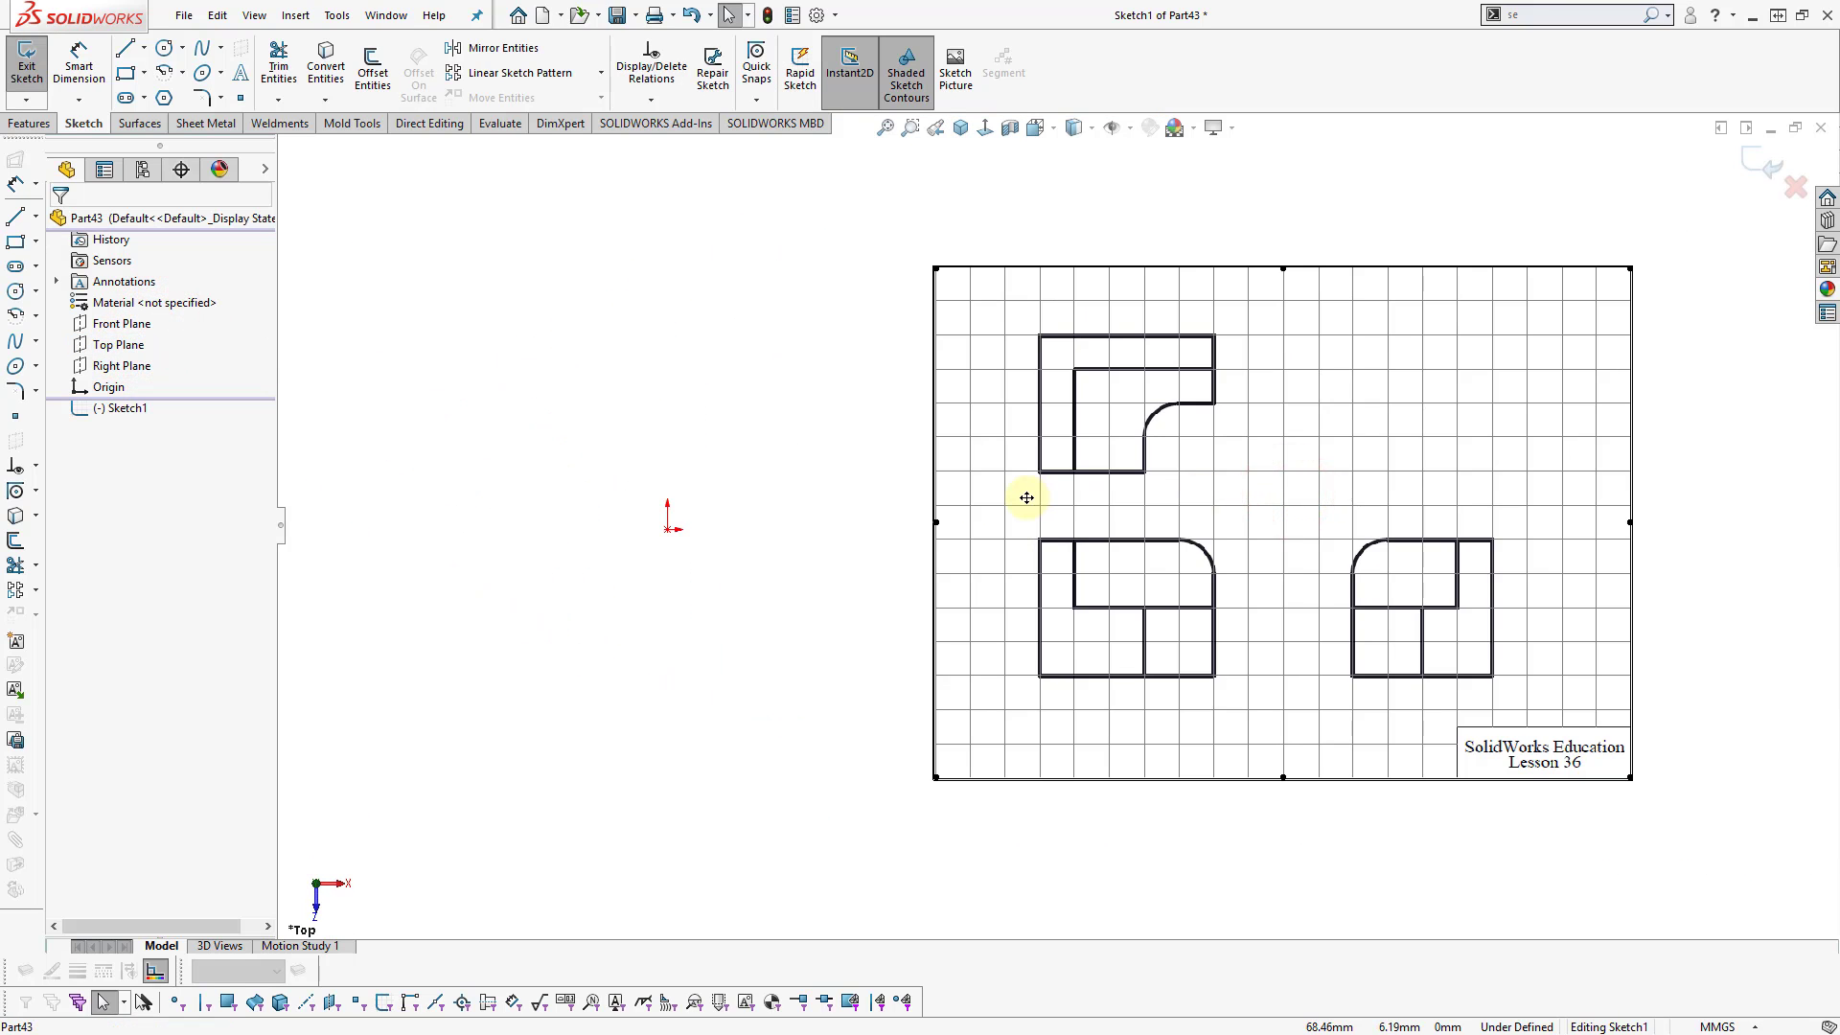
pyautogui.press('Escape')
pyautogui.scroll(2, 854, 419)
# - Sketch a center rectangle about 59 mm high, centred on the origin
pyautogui.moveTo(861, 384); pyautogui.dragTo(867, 433, button='right')
pyautogui.click(132, 296)
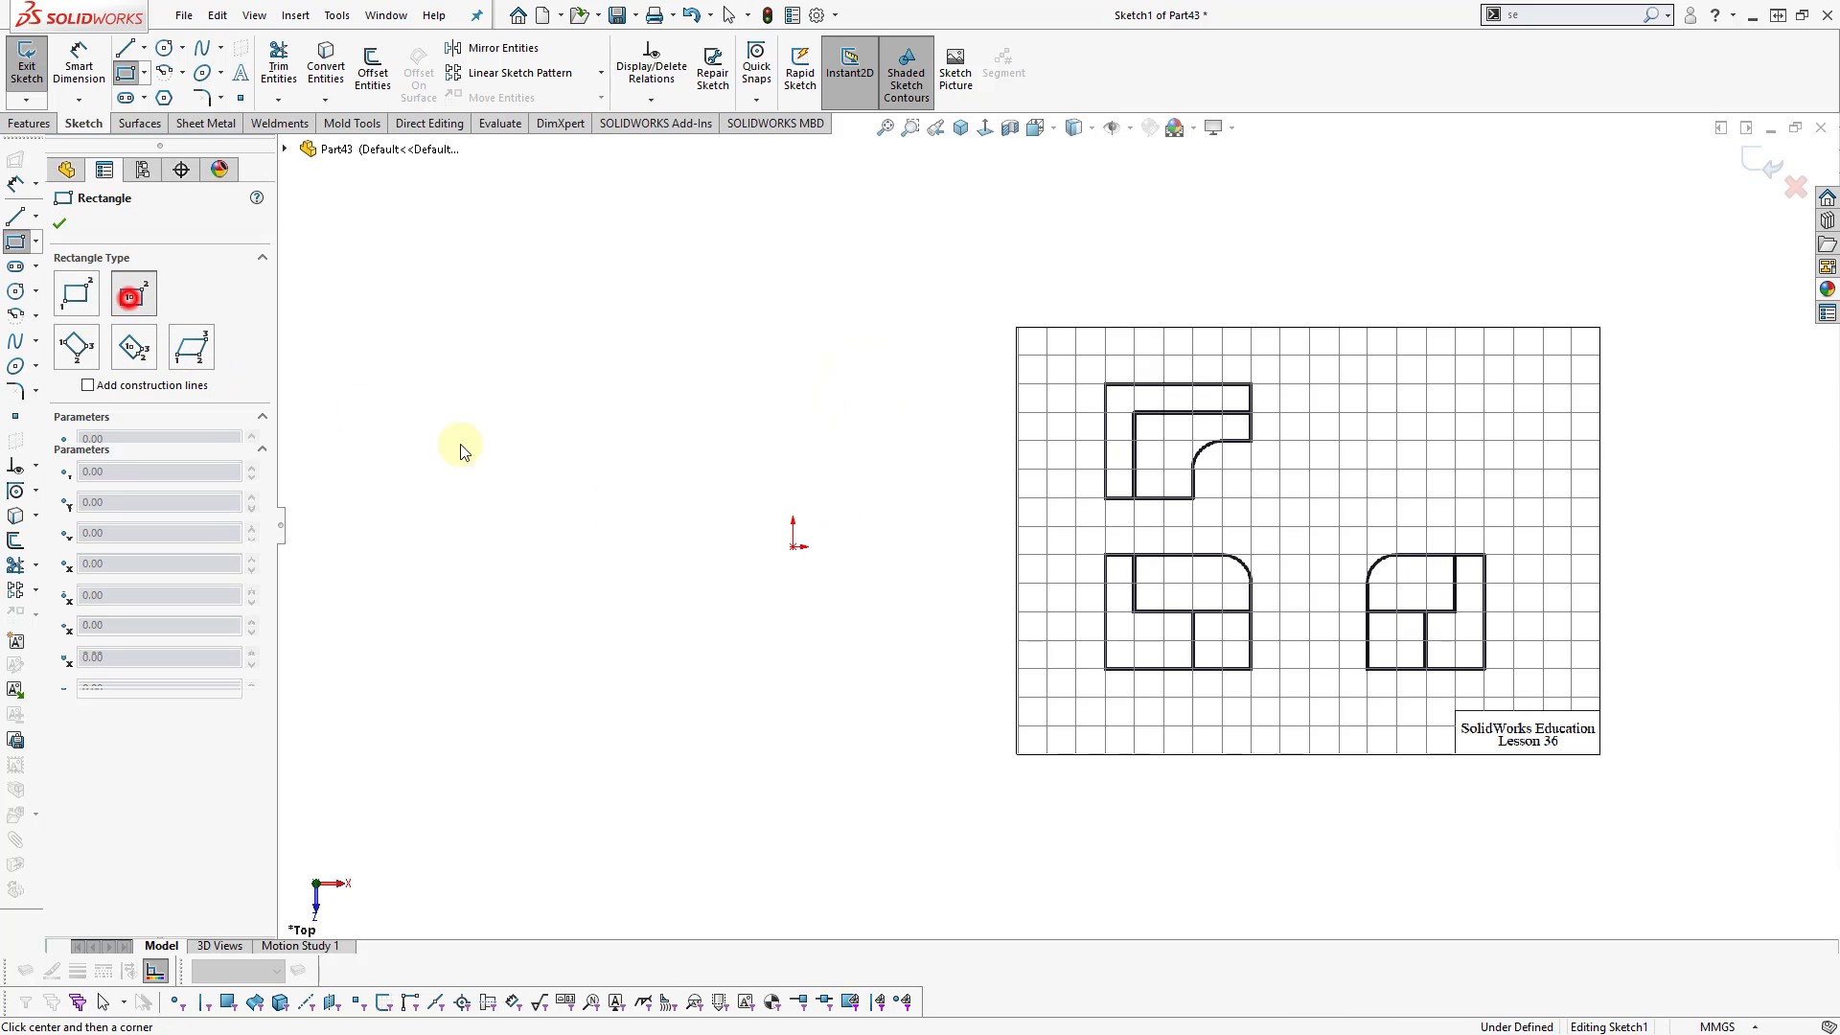
pyautogui.click(793, 544)
pyautogui.click(957, 415)
pyautogui.scroll(-2, 1069, 570)
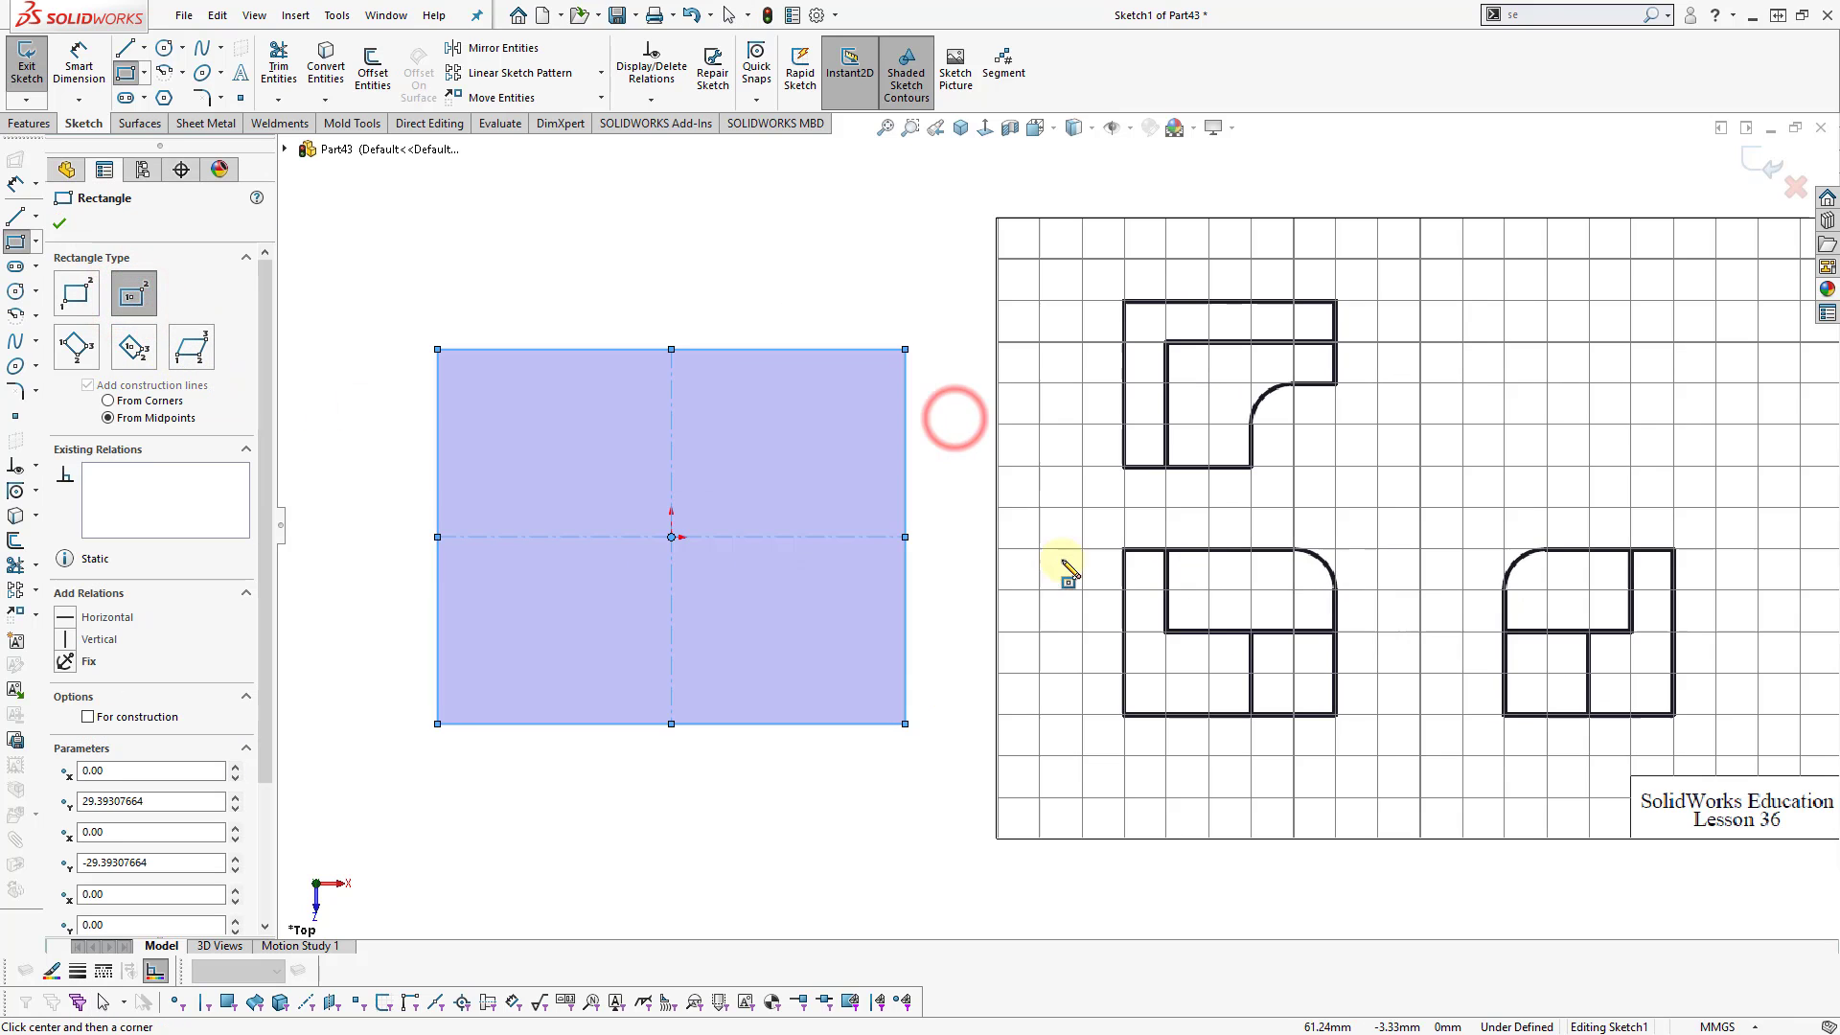
# - Dimension the rectangle's height as 40 mm on its right edge
pyautogui.moveTo(976, 637); pyautogui.dragTo(973, 565, button='right')
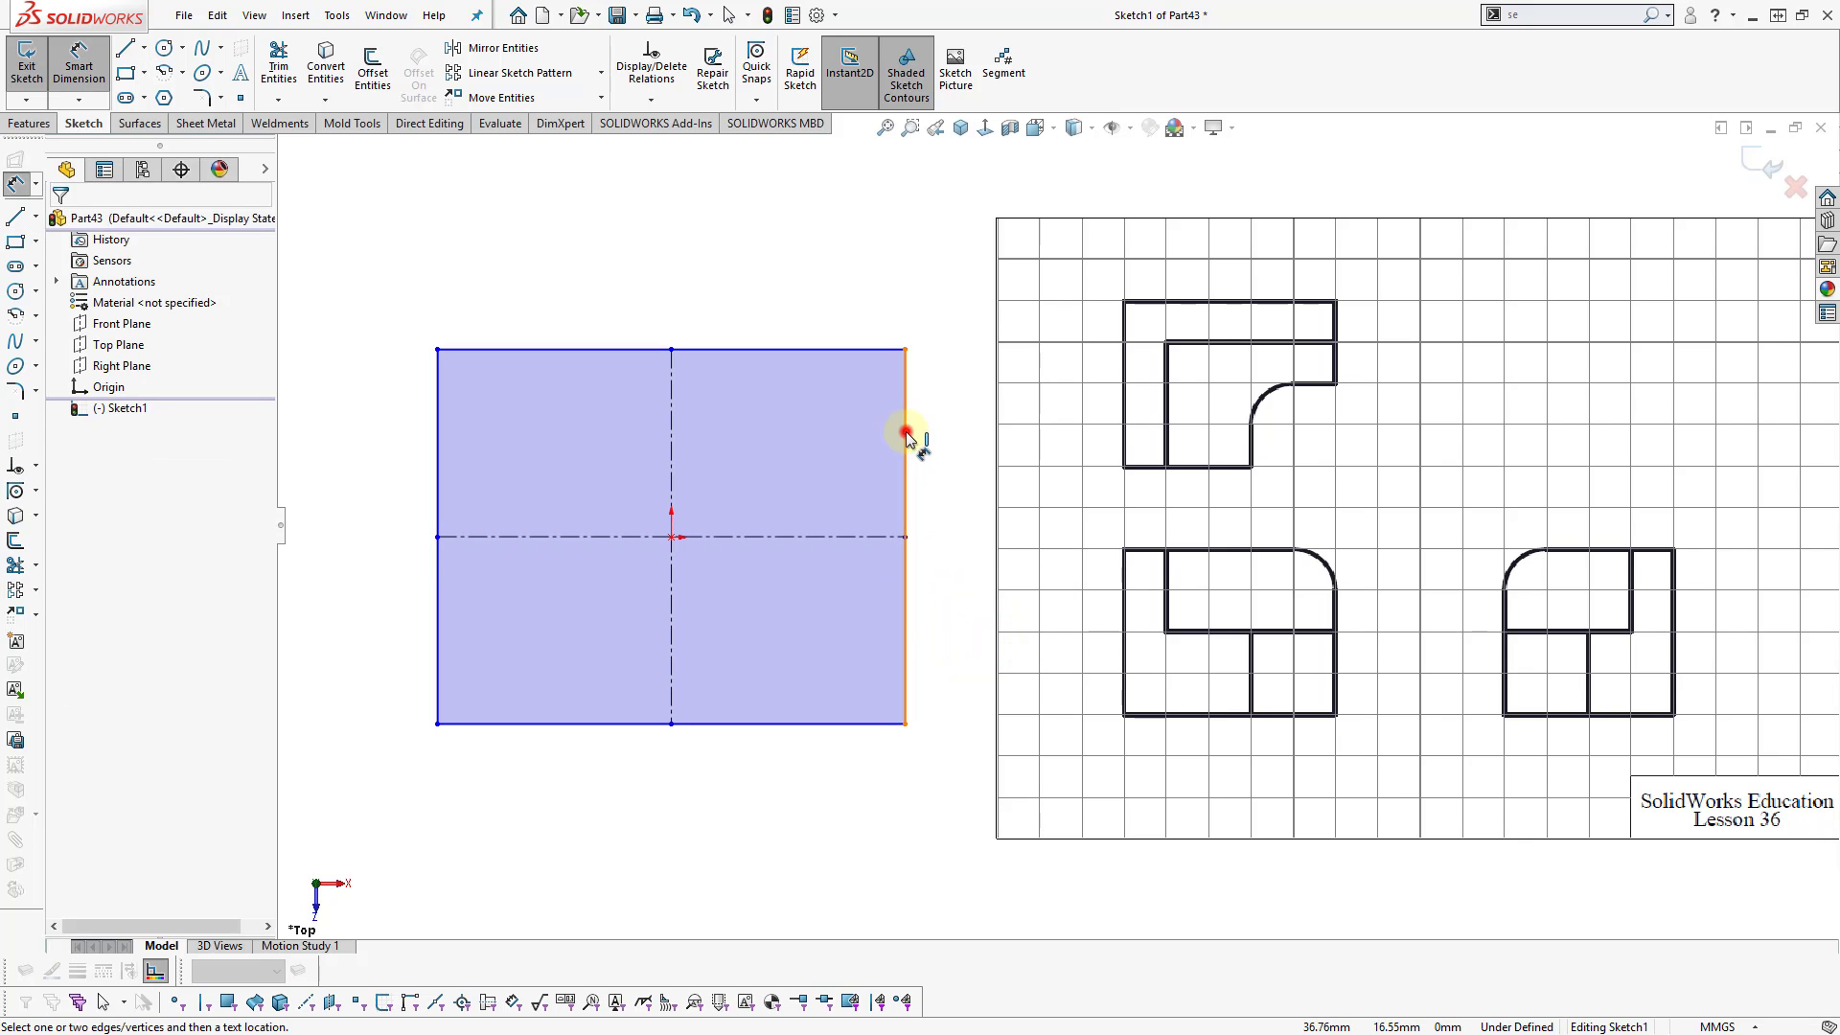
pyautogui.click(906, 433)
pyautogui.click(949, 535)
pyautogui.write('40')
pyautogui.press('Return')
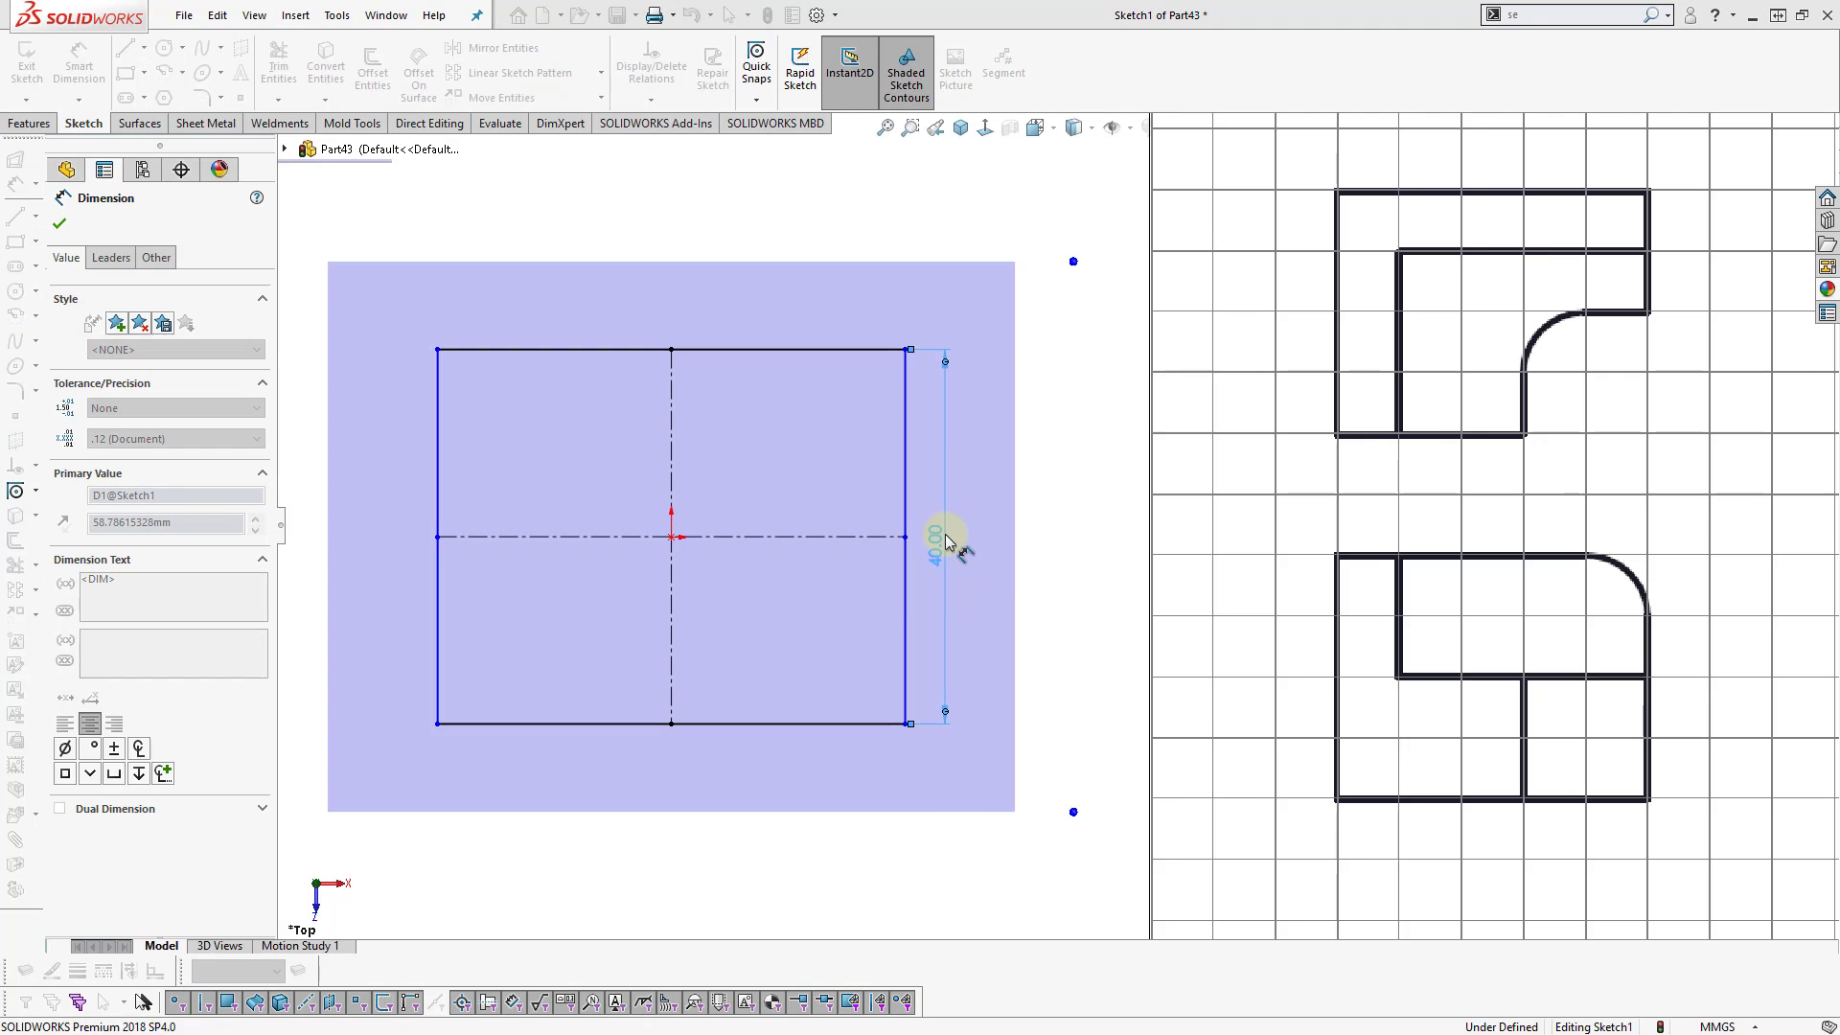
pyautogui.click(1015, 530)
pyautogui.scroll(2, 1099, 549)
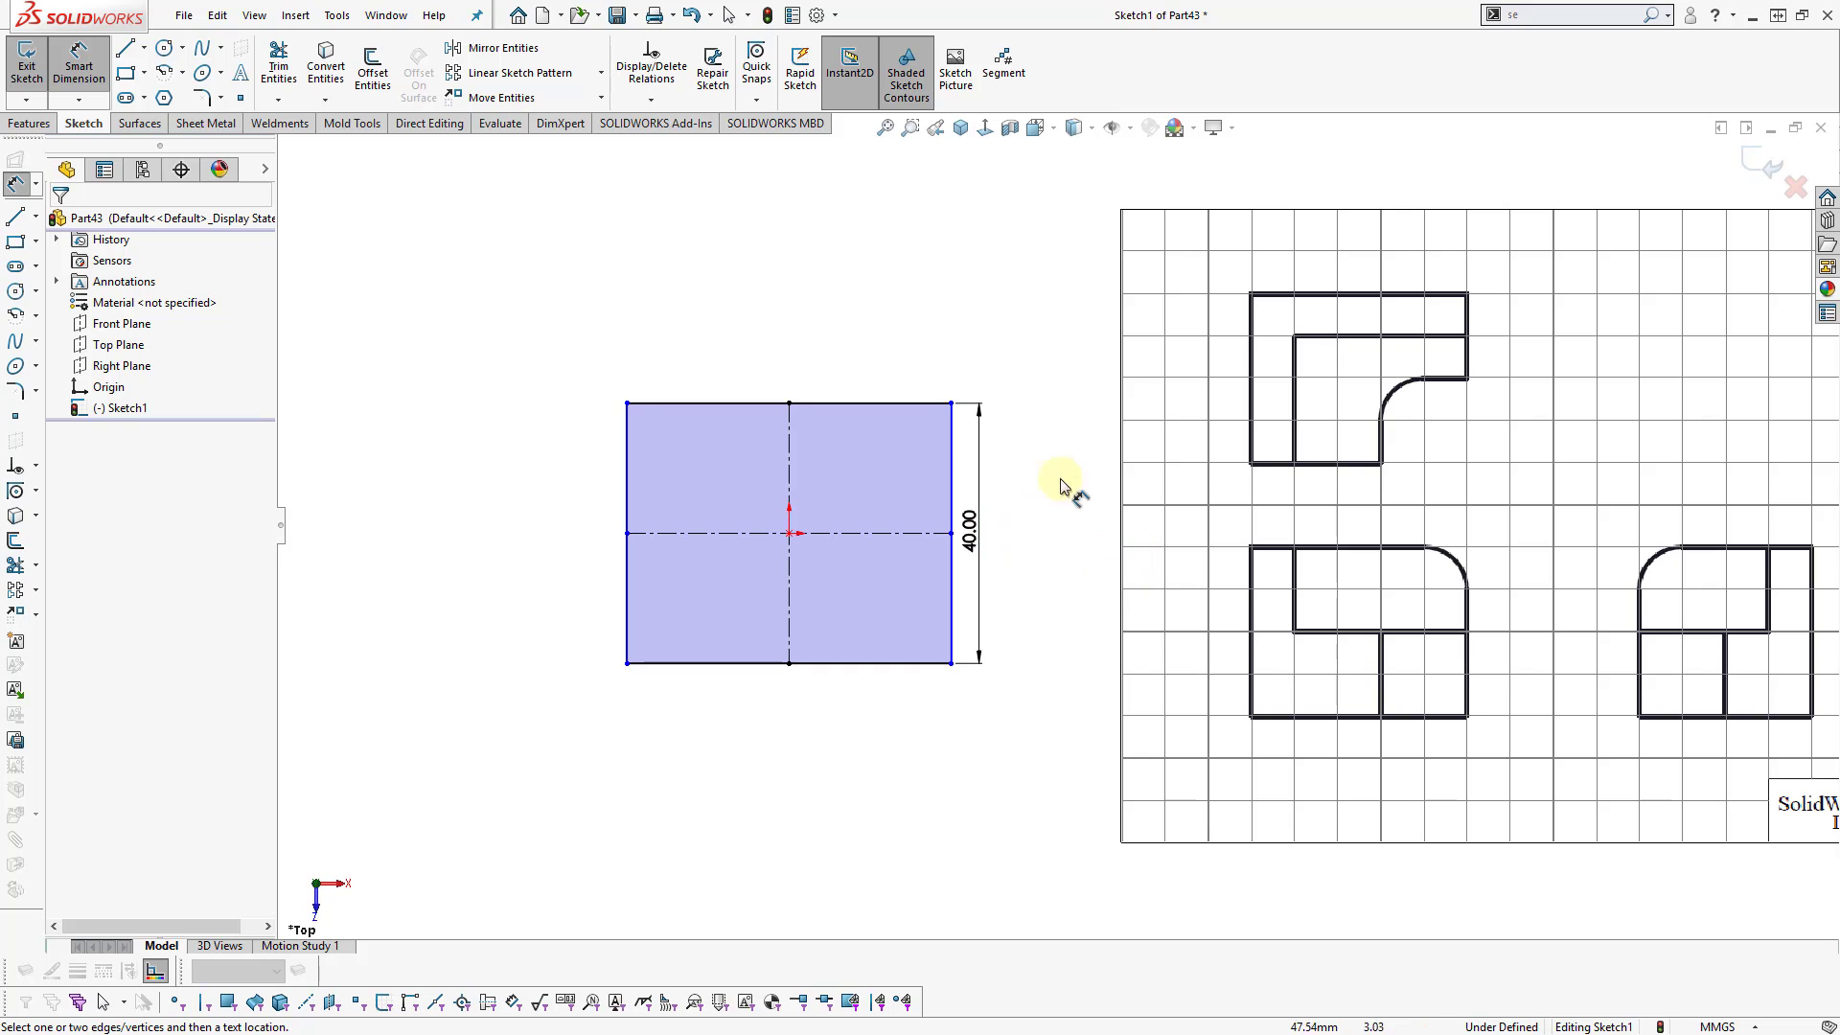
# - Dimension the rectangle's width as 50 mm on its upper edge
pyautogui.click(915, 412)
pyautogui.click(839, 340)
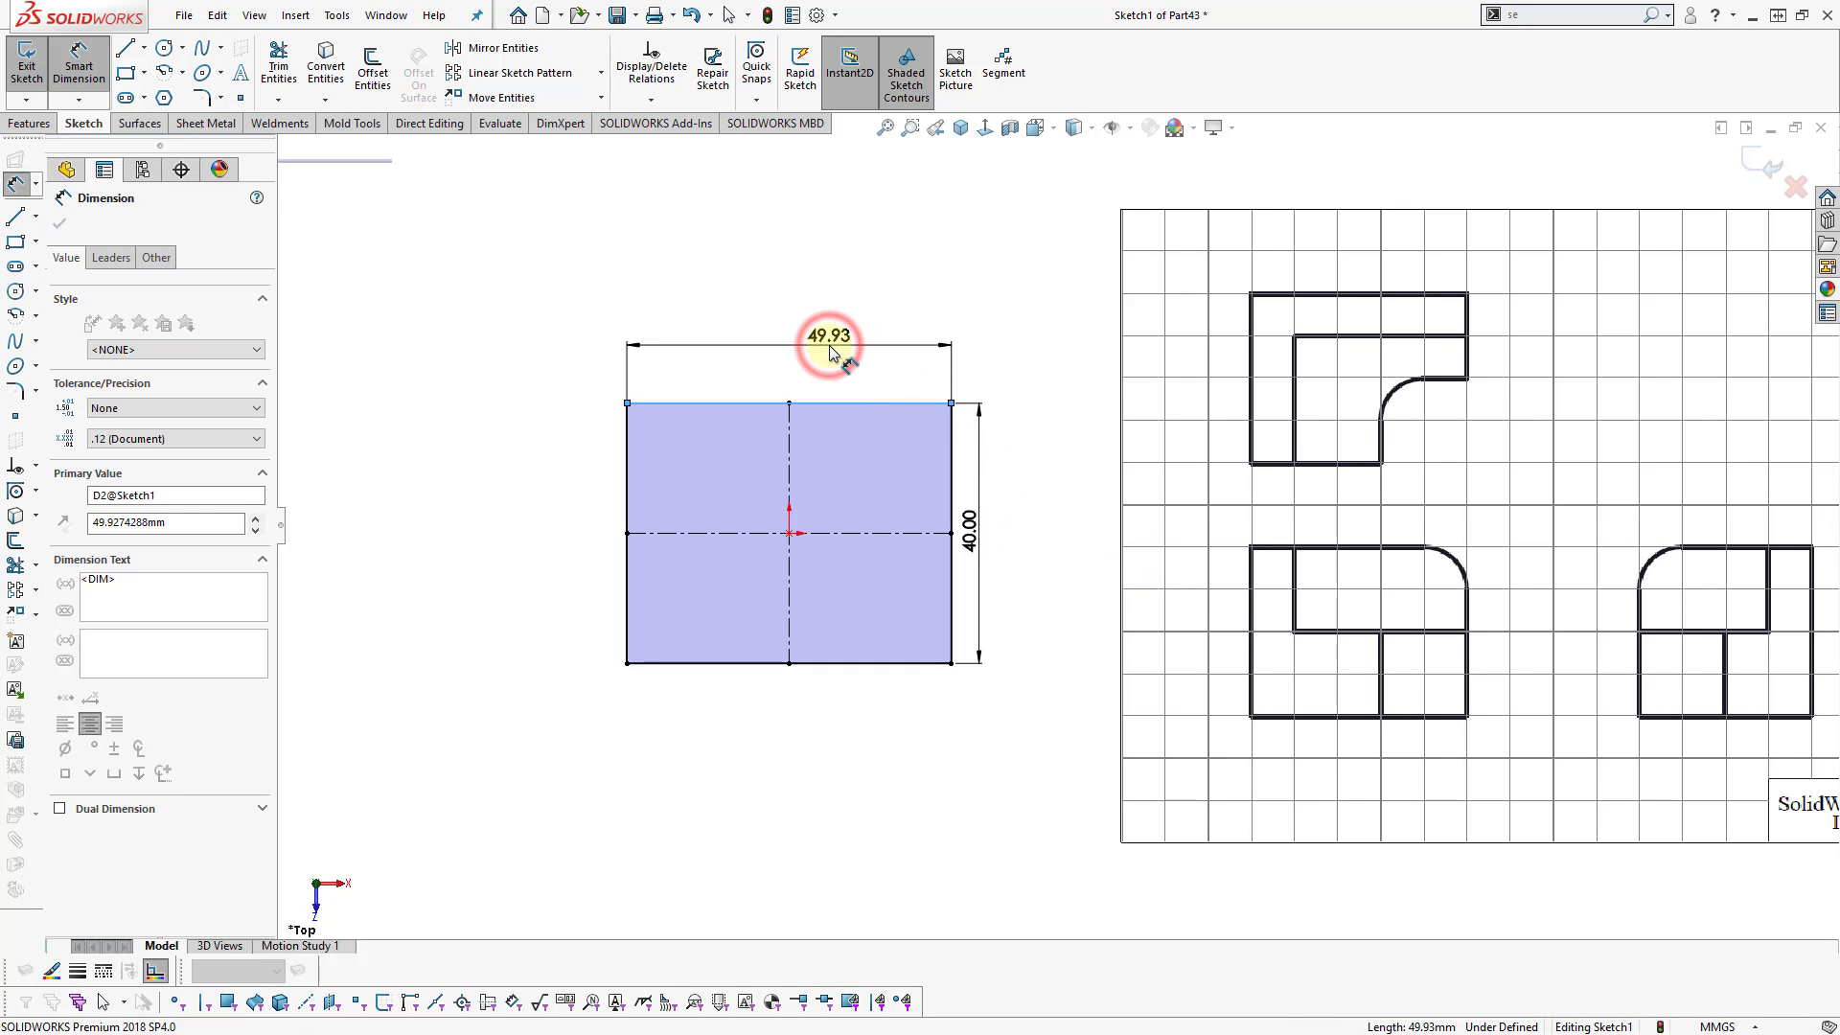
pyautogui.write('50')
pyautogui.press('Return')
pyautogui.click(1381, 524)
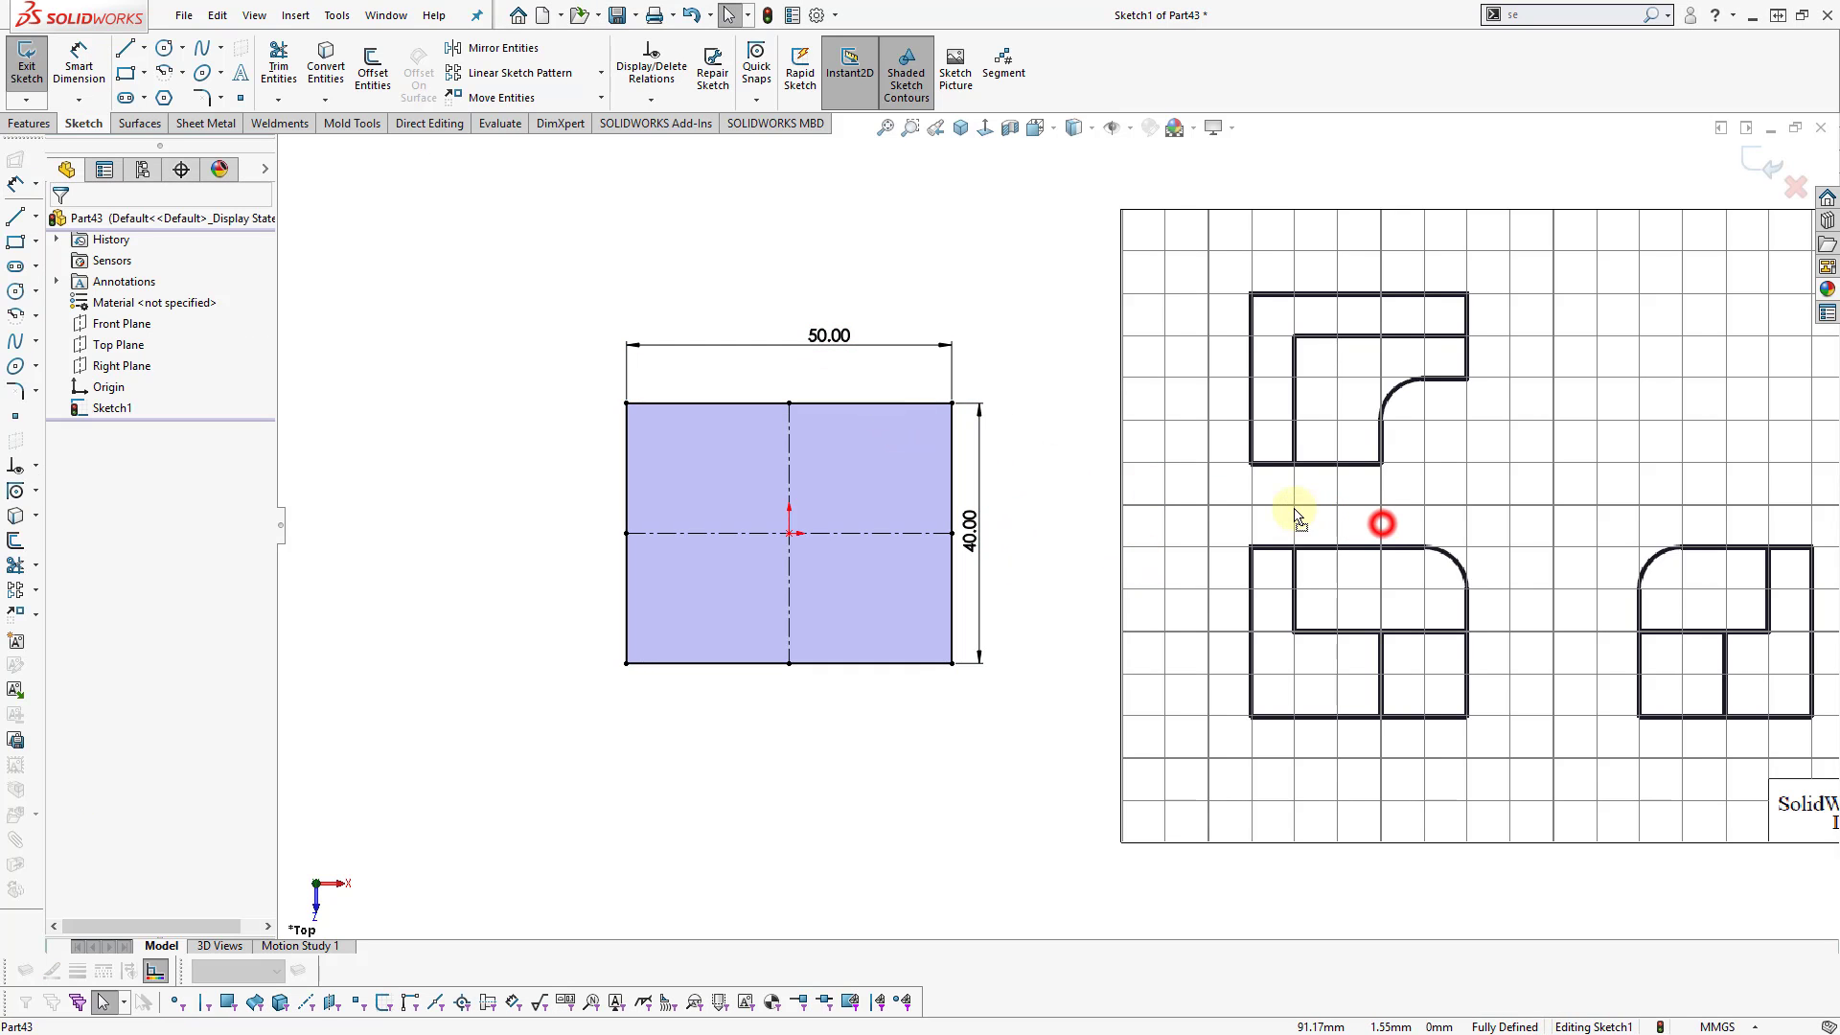
# - Reposition the reference drawing so it sits clear of the dimensioned sketch
pyautogui.moveTo(1289, 497); pyautogui.dragTo(1287, 494)
pyautogui.click(923, 765)
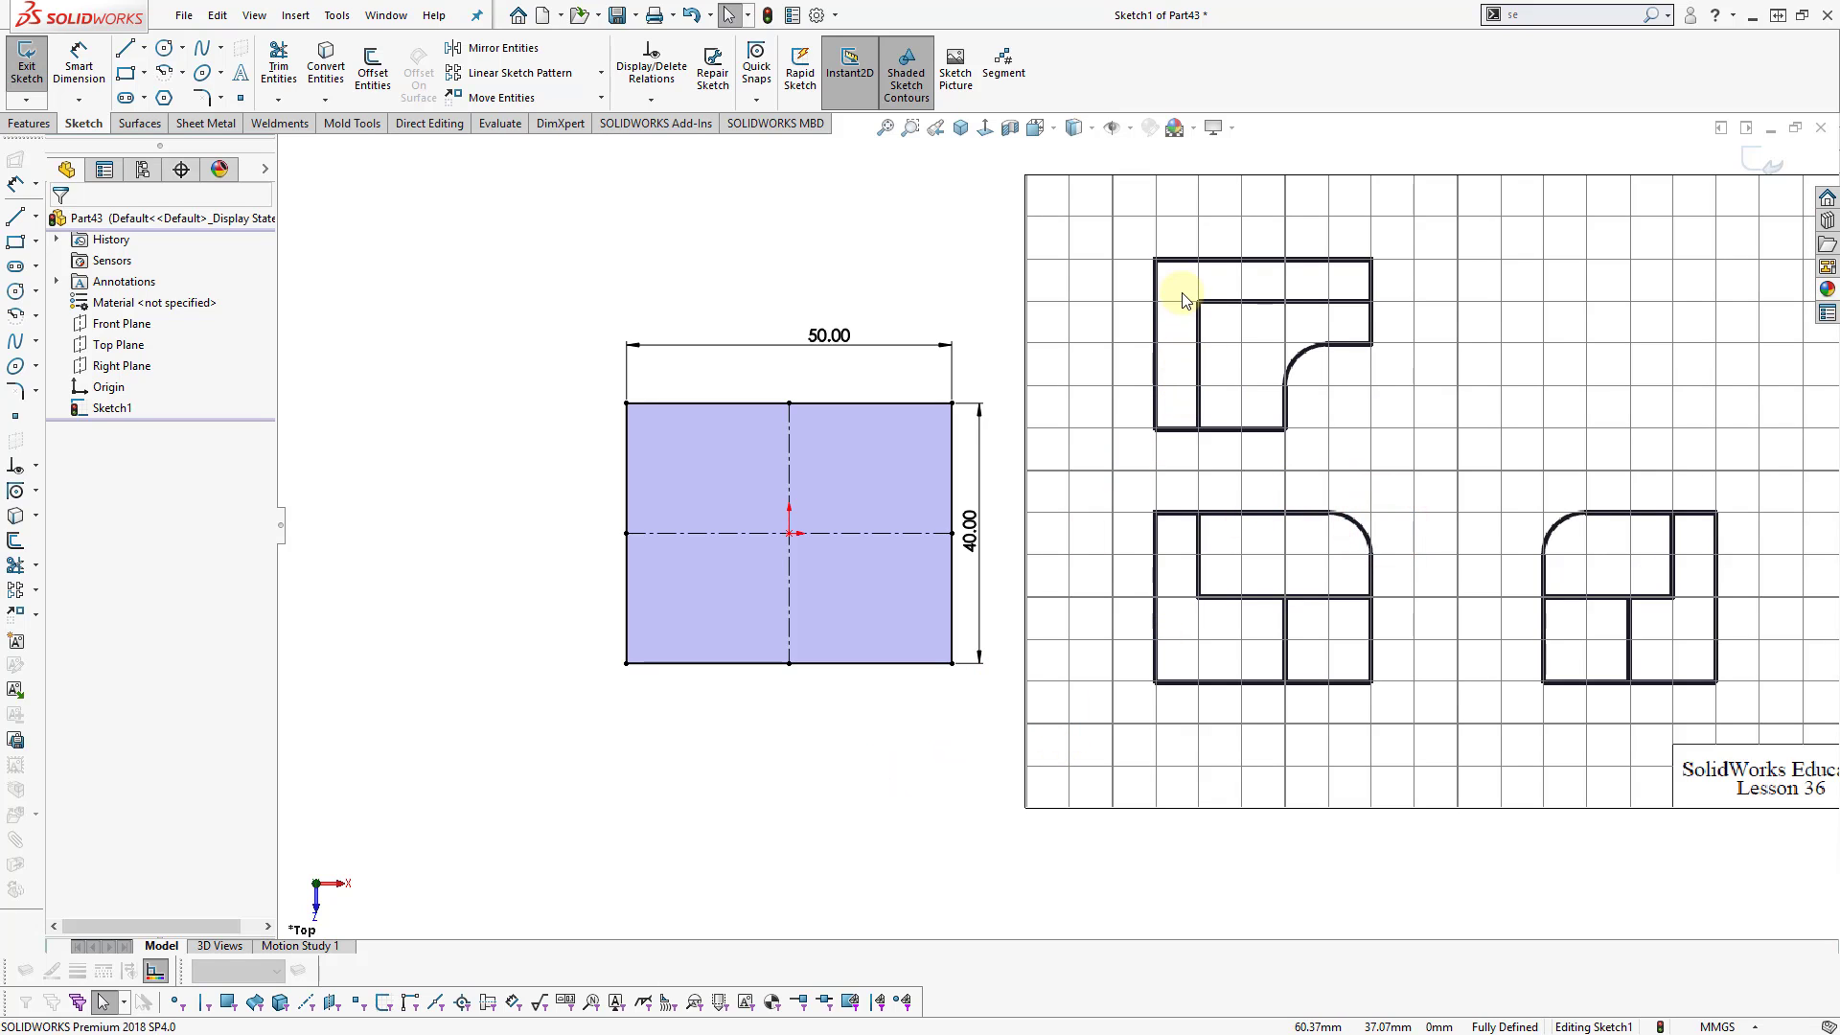
pyautogui.press('s')
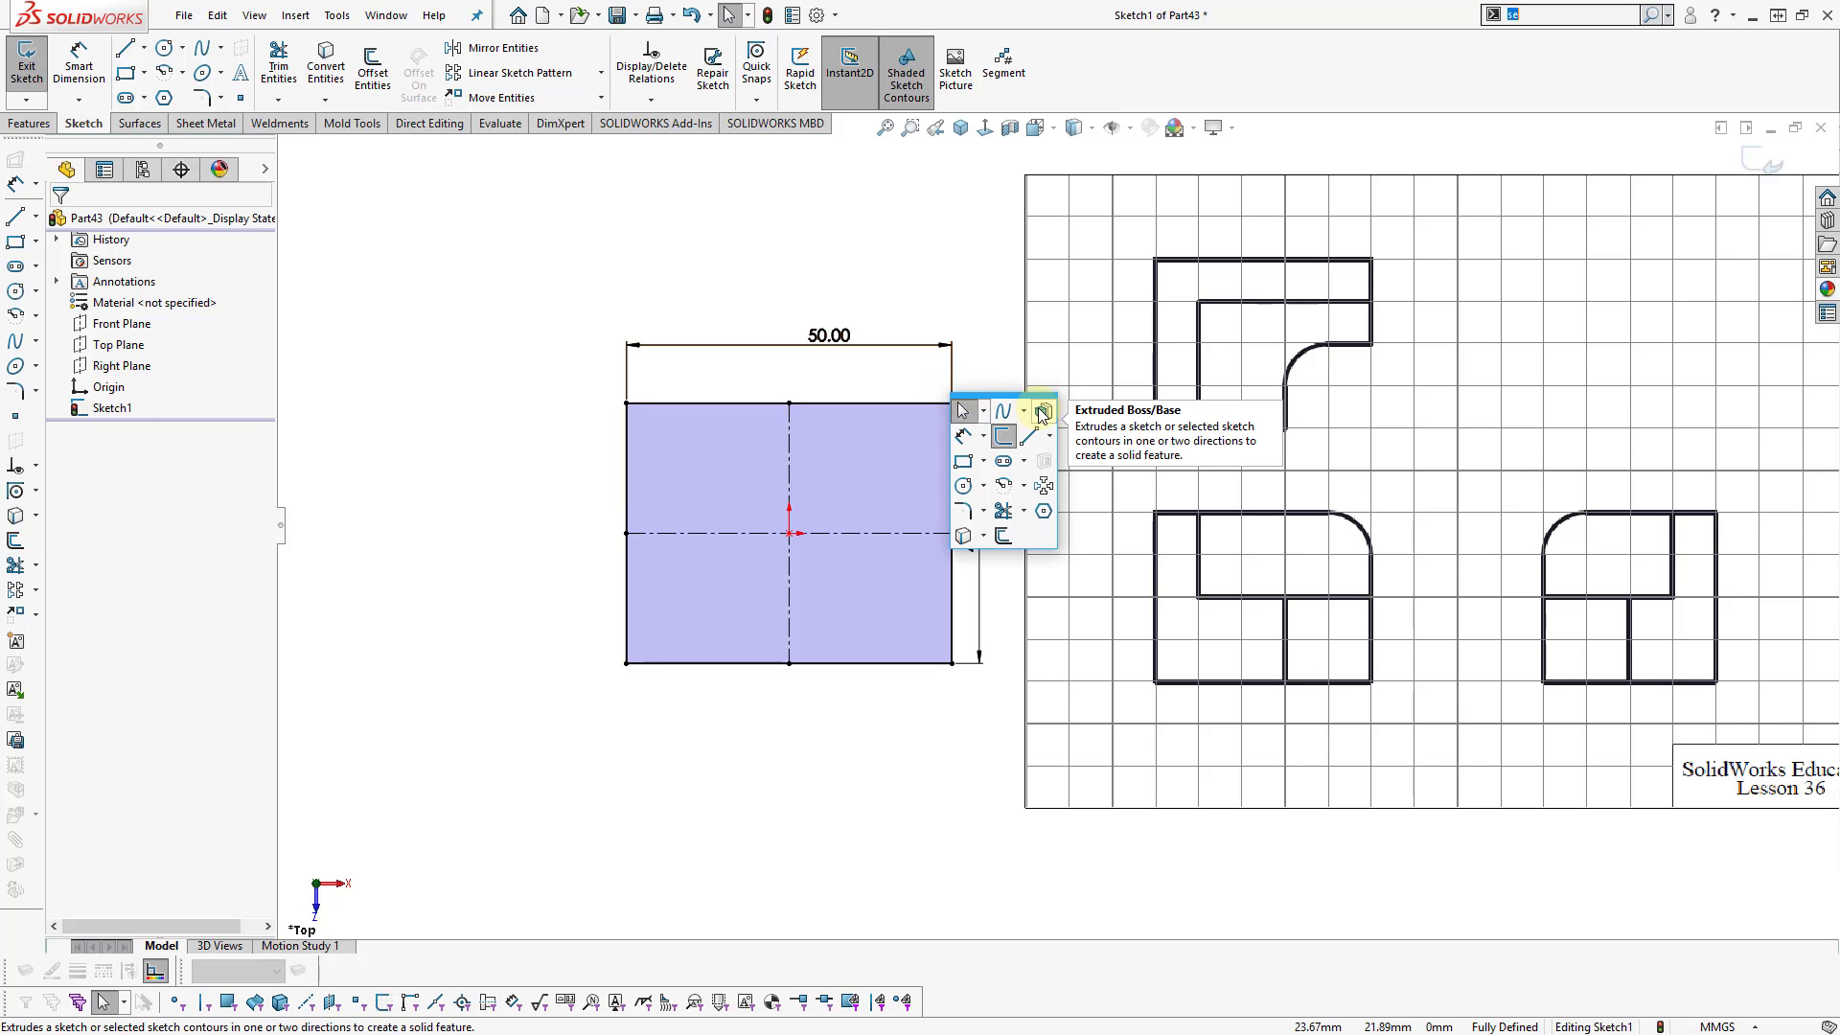
pyautogui.moveTo(1297, 451); pyautogui.dragTo(1338, 454)
pyautogui.click(881, 775)
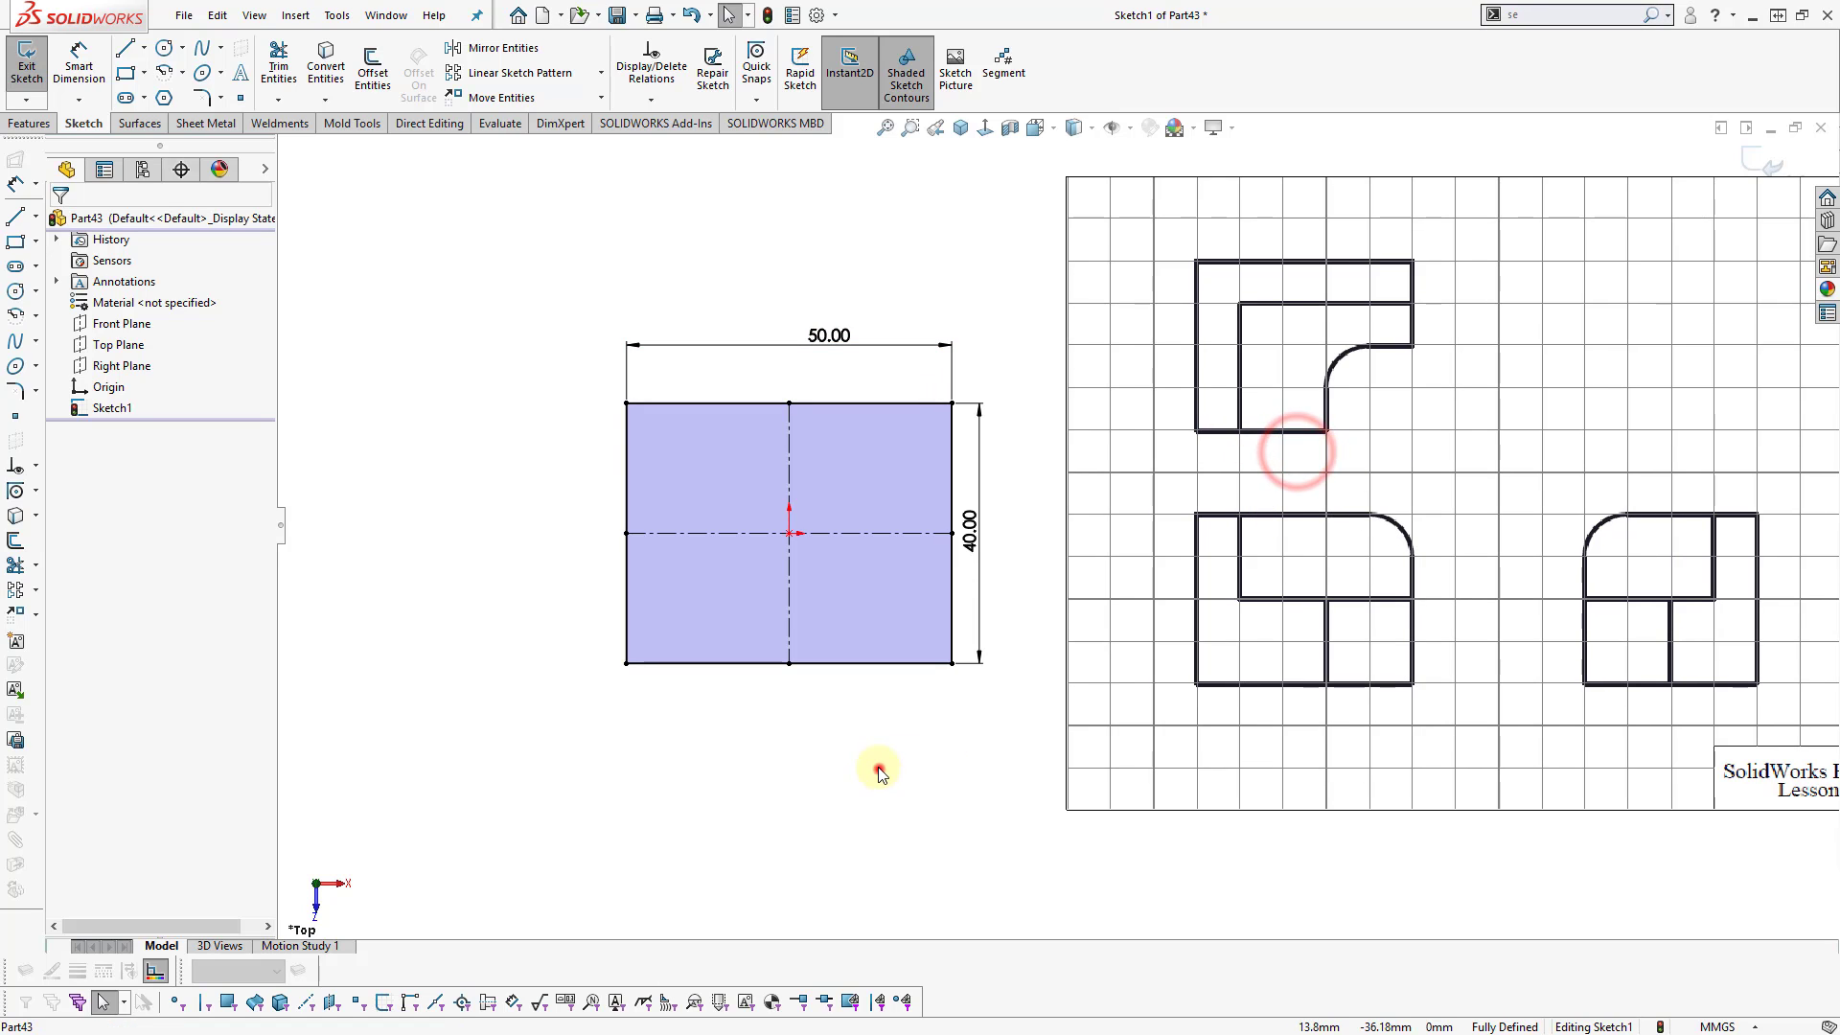
# - Sketch a corner rectangle about 14 by 13 mm inward from the large rectangle's lower-right corner
pyautogui.moveTo(881, 774); pyautogui.dragTo(892, 884, button='right')
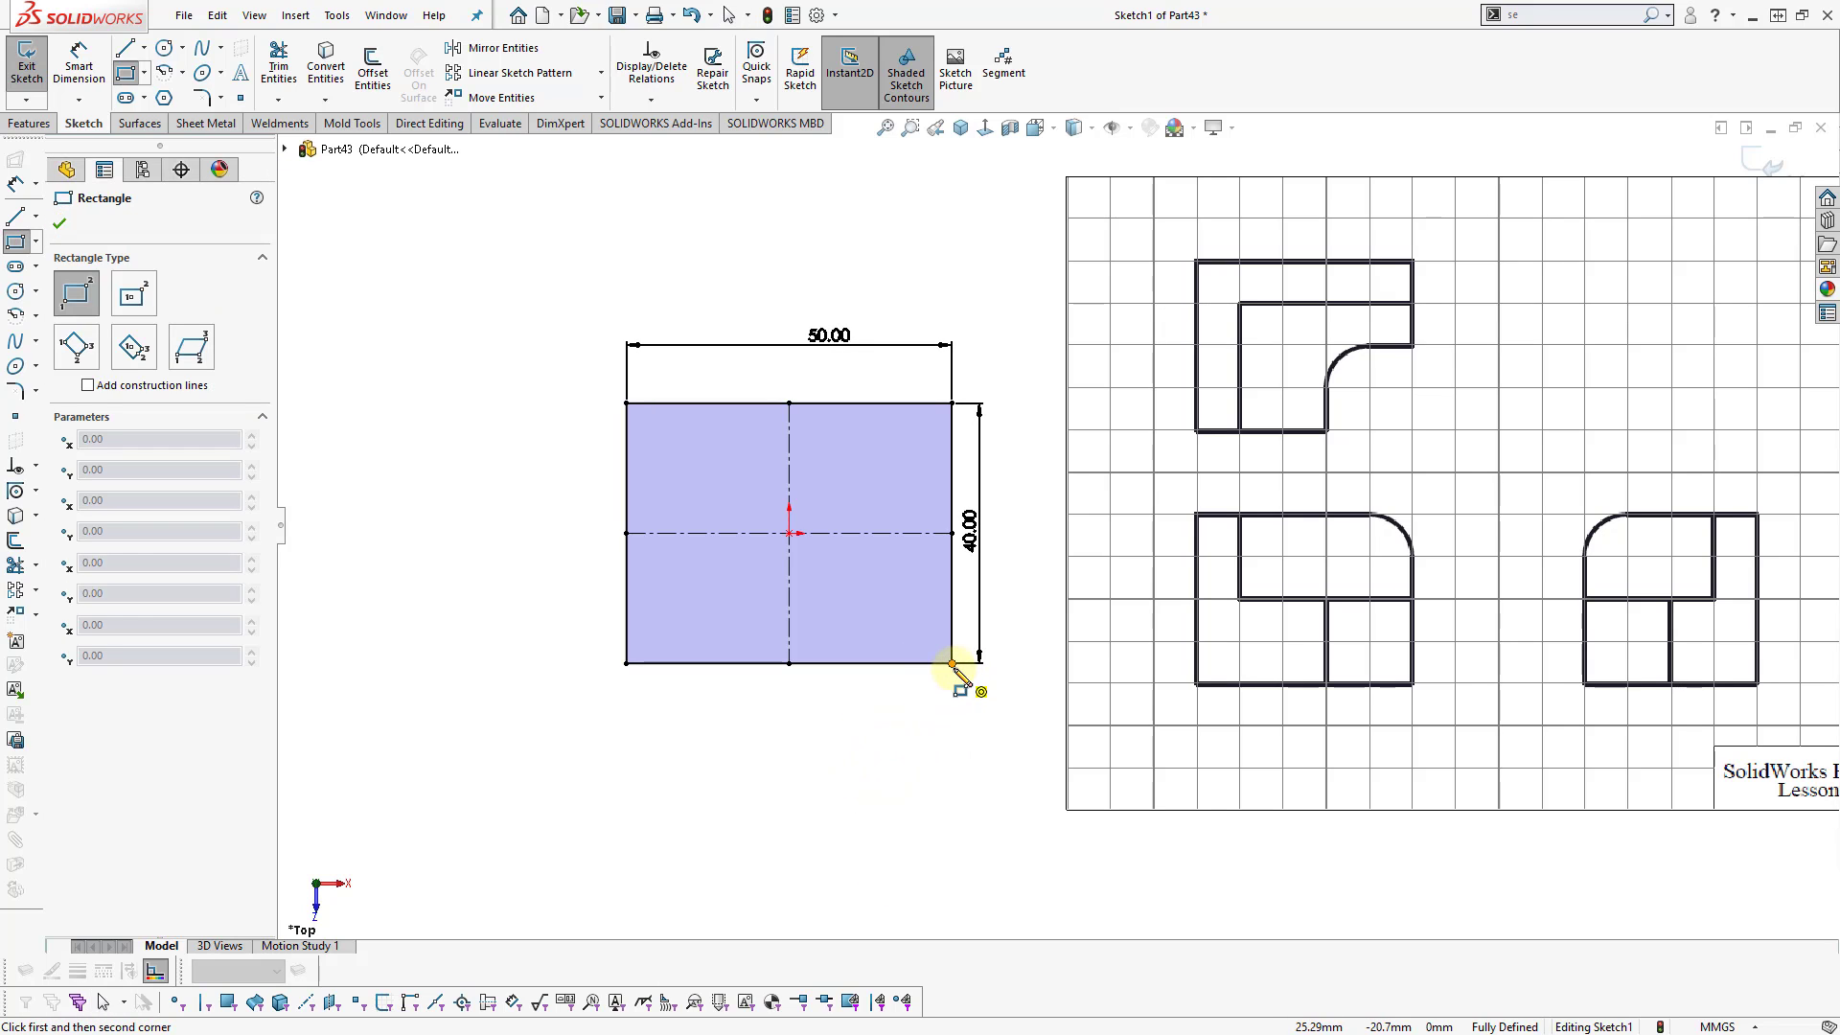
pyautogui.click(953, 663)
pyautogui.click(862, 581)
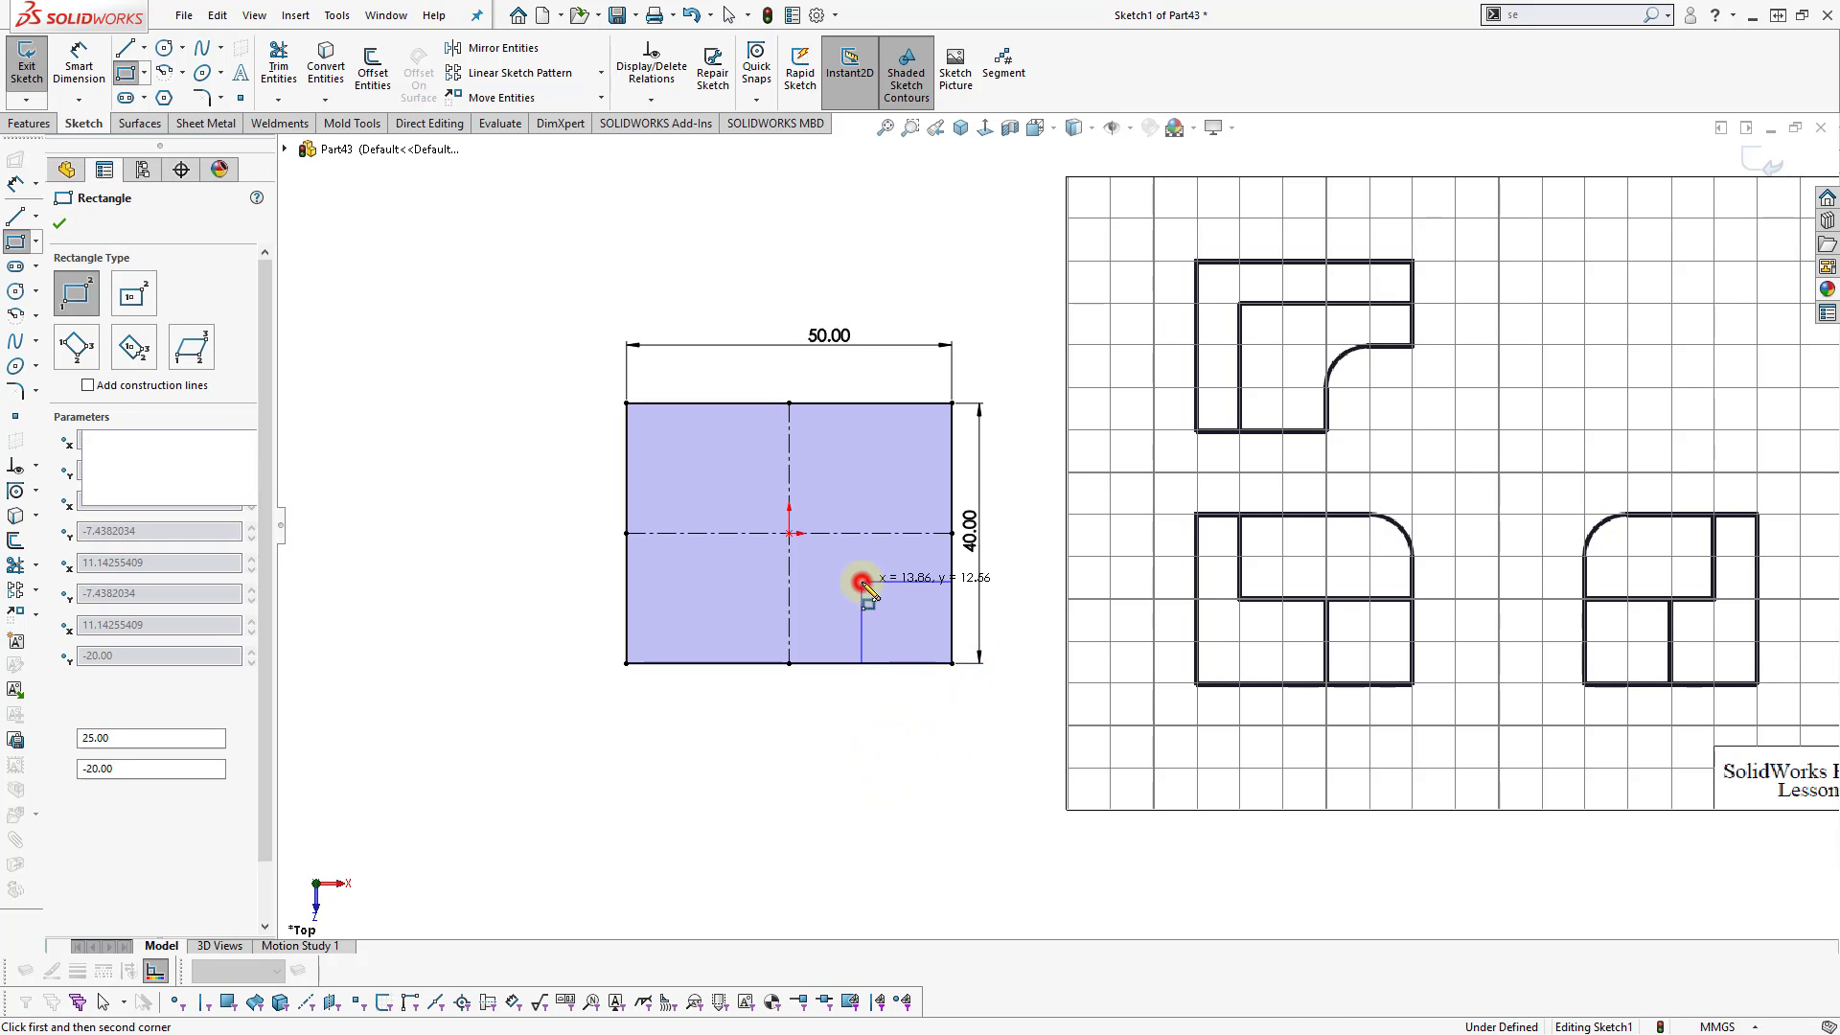
pyautogui.press('Escape')
pyautogui.click(908, 745)
# - Dimension the small corner rectangle's width as 20 mm, placed below the profile
pyautogui.moveTo(909, 810); pyautogui.dragTo(917, 629, button='right')
pyautogui.click(914, 587)
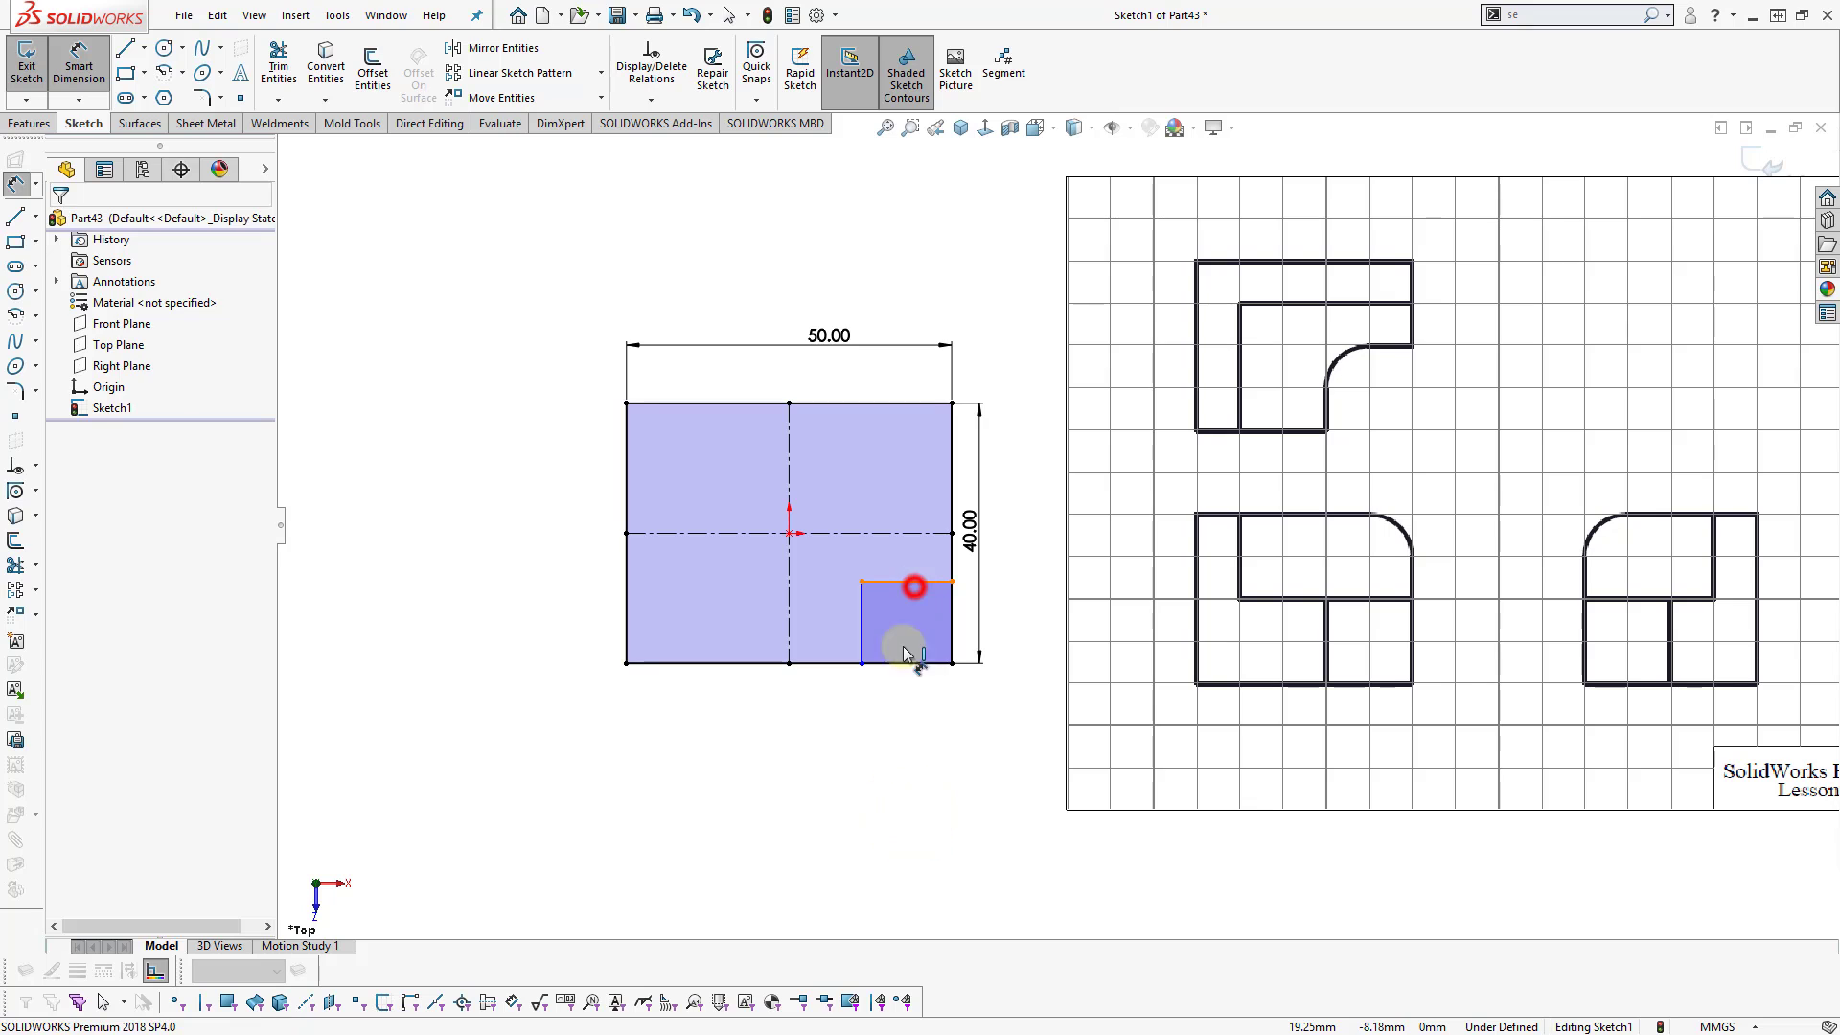
pyautogui.click(901, 740)
pyautogui.press('Return')
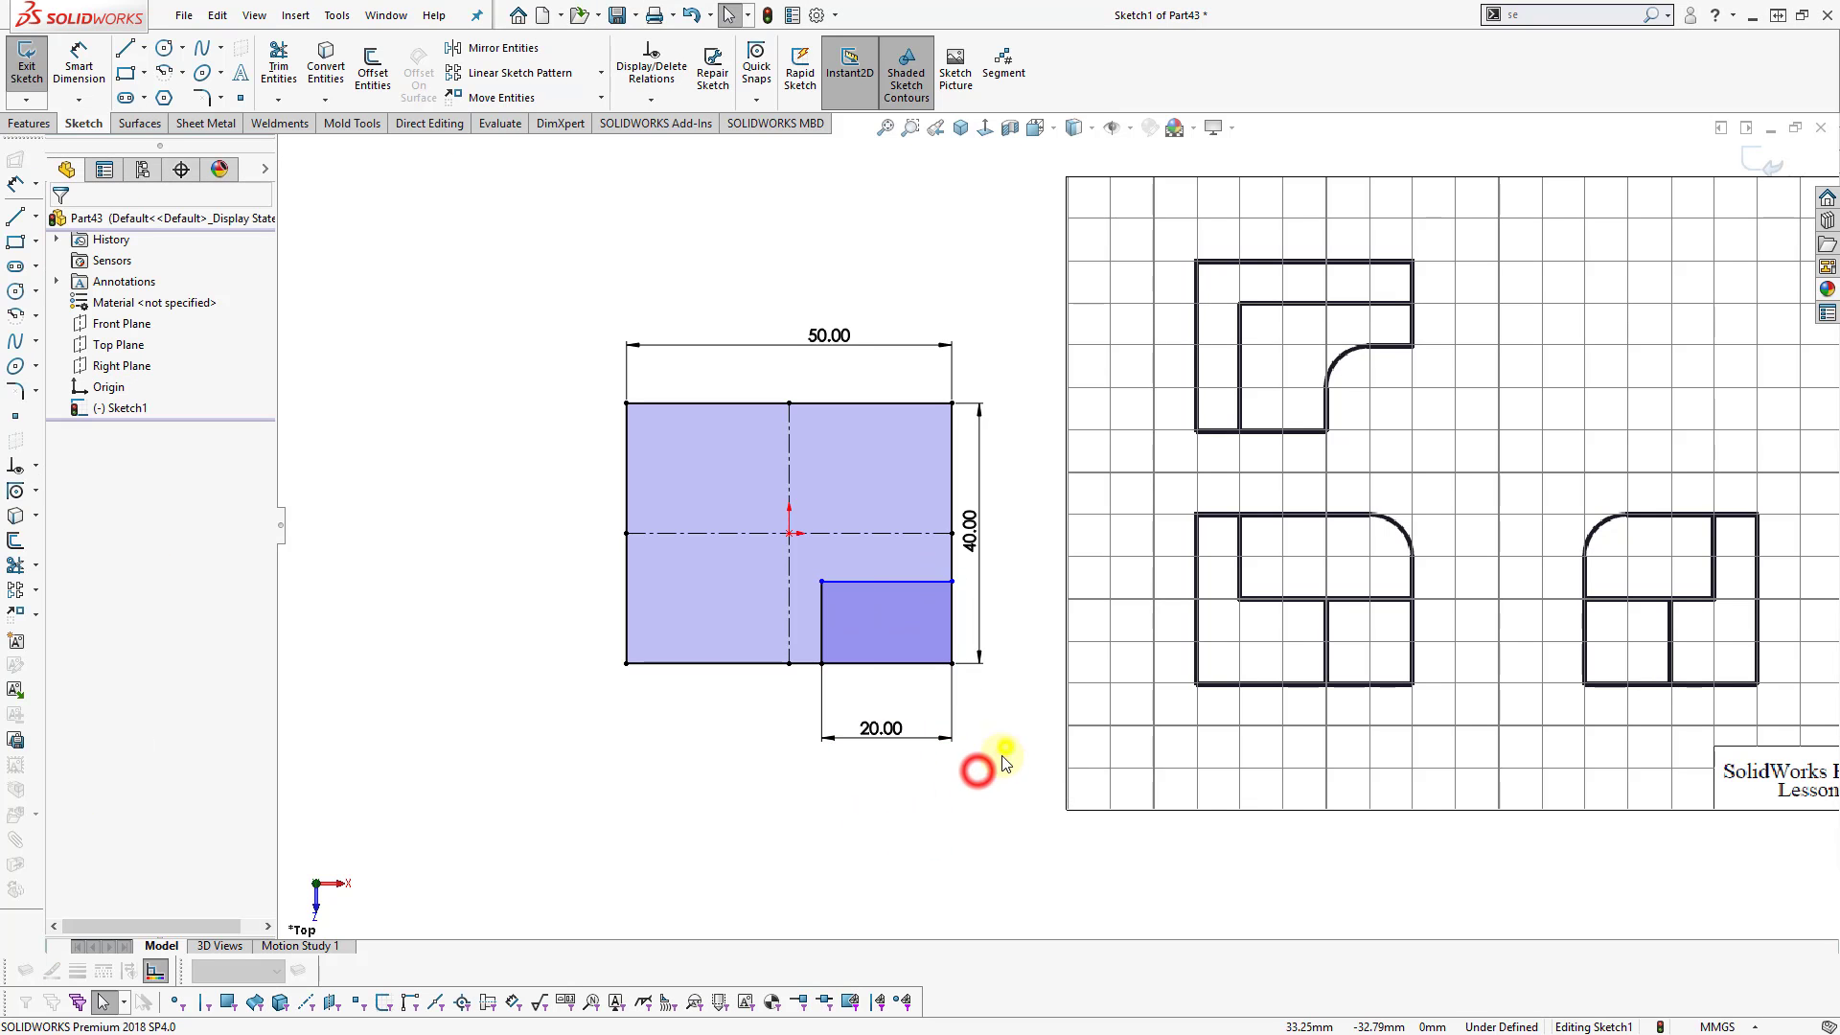
# - Power-trim the two outer segments around the small rectangle to open the profile's lower-right corner into a notch
pyautogui.moveTo(1003, 761); pyautogui.dragTo(980, 795, button='right')
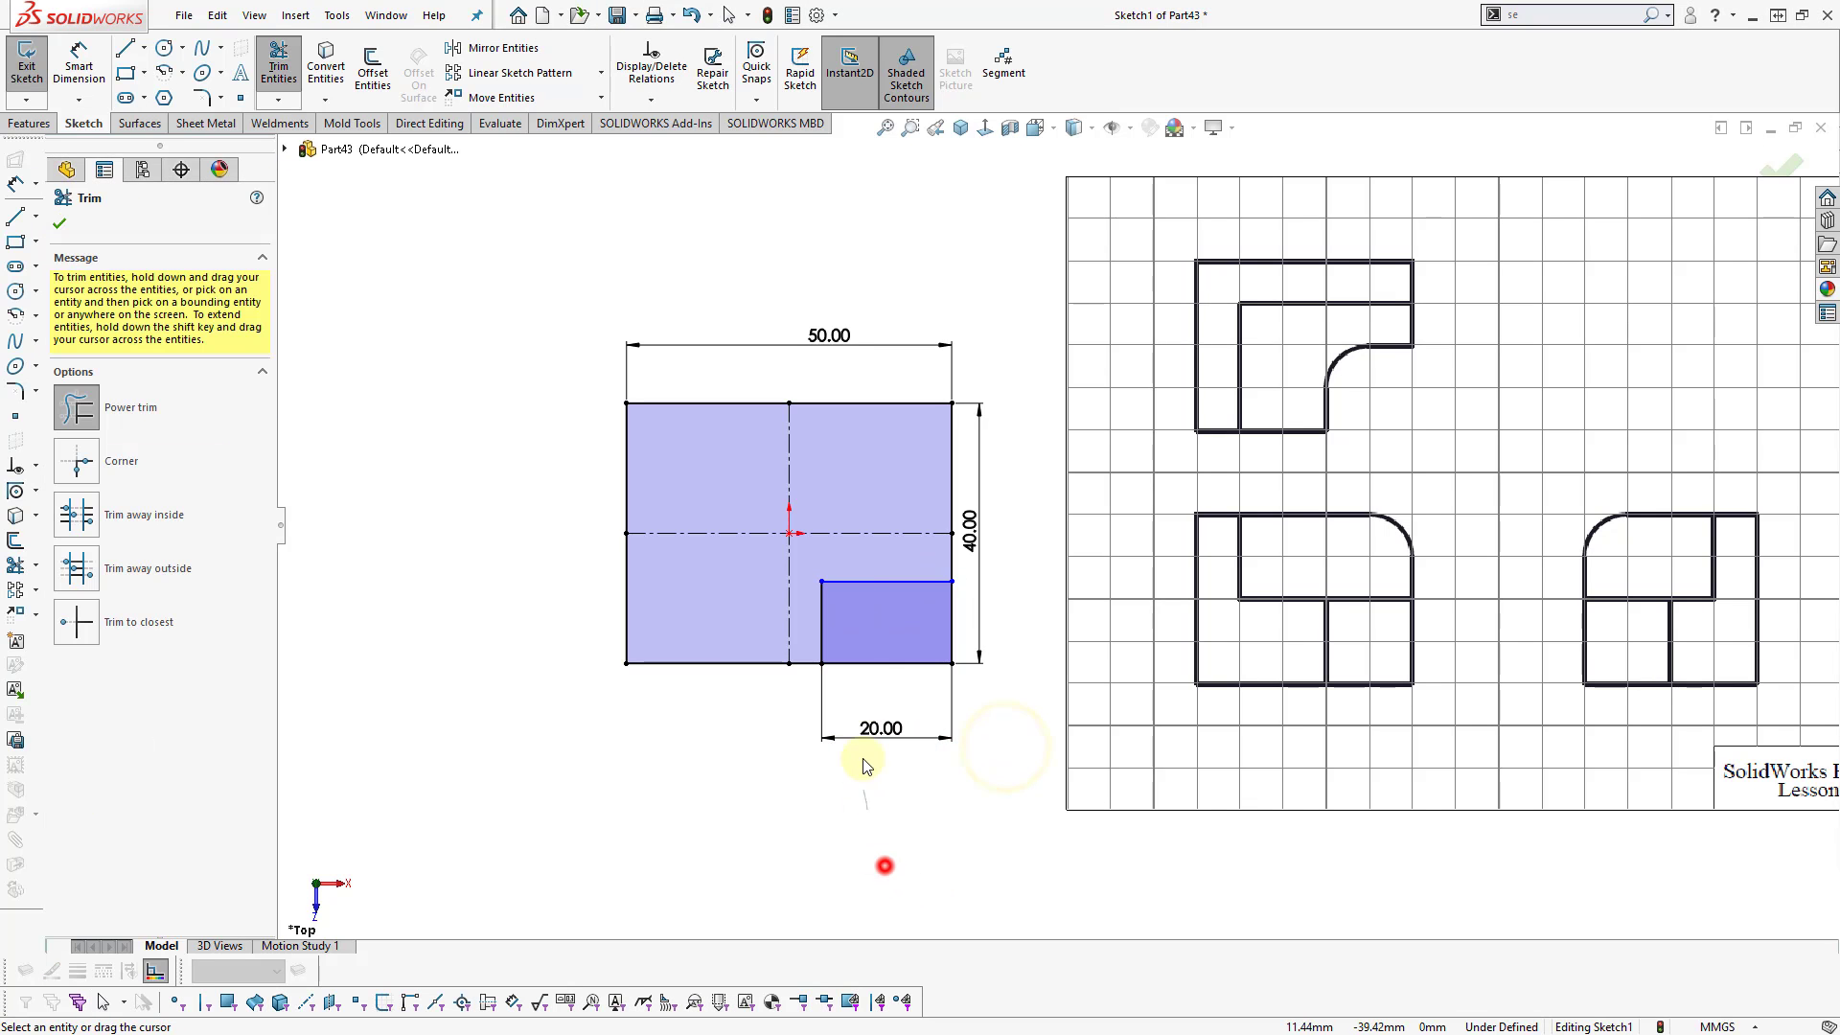
pyautogui.moveTo(887, 862); pyautogui.dragTo(952, 624)
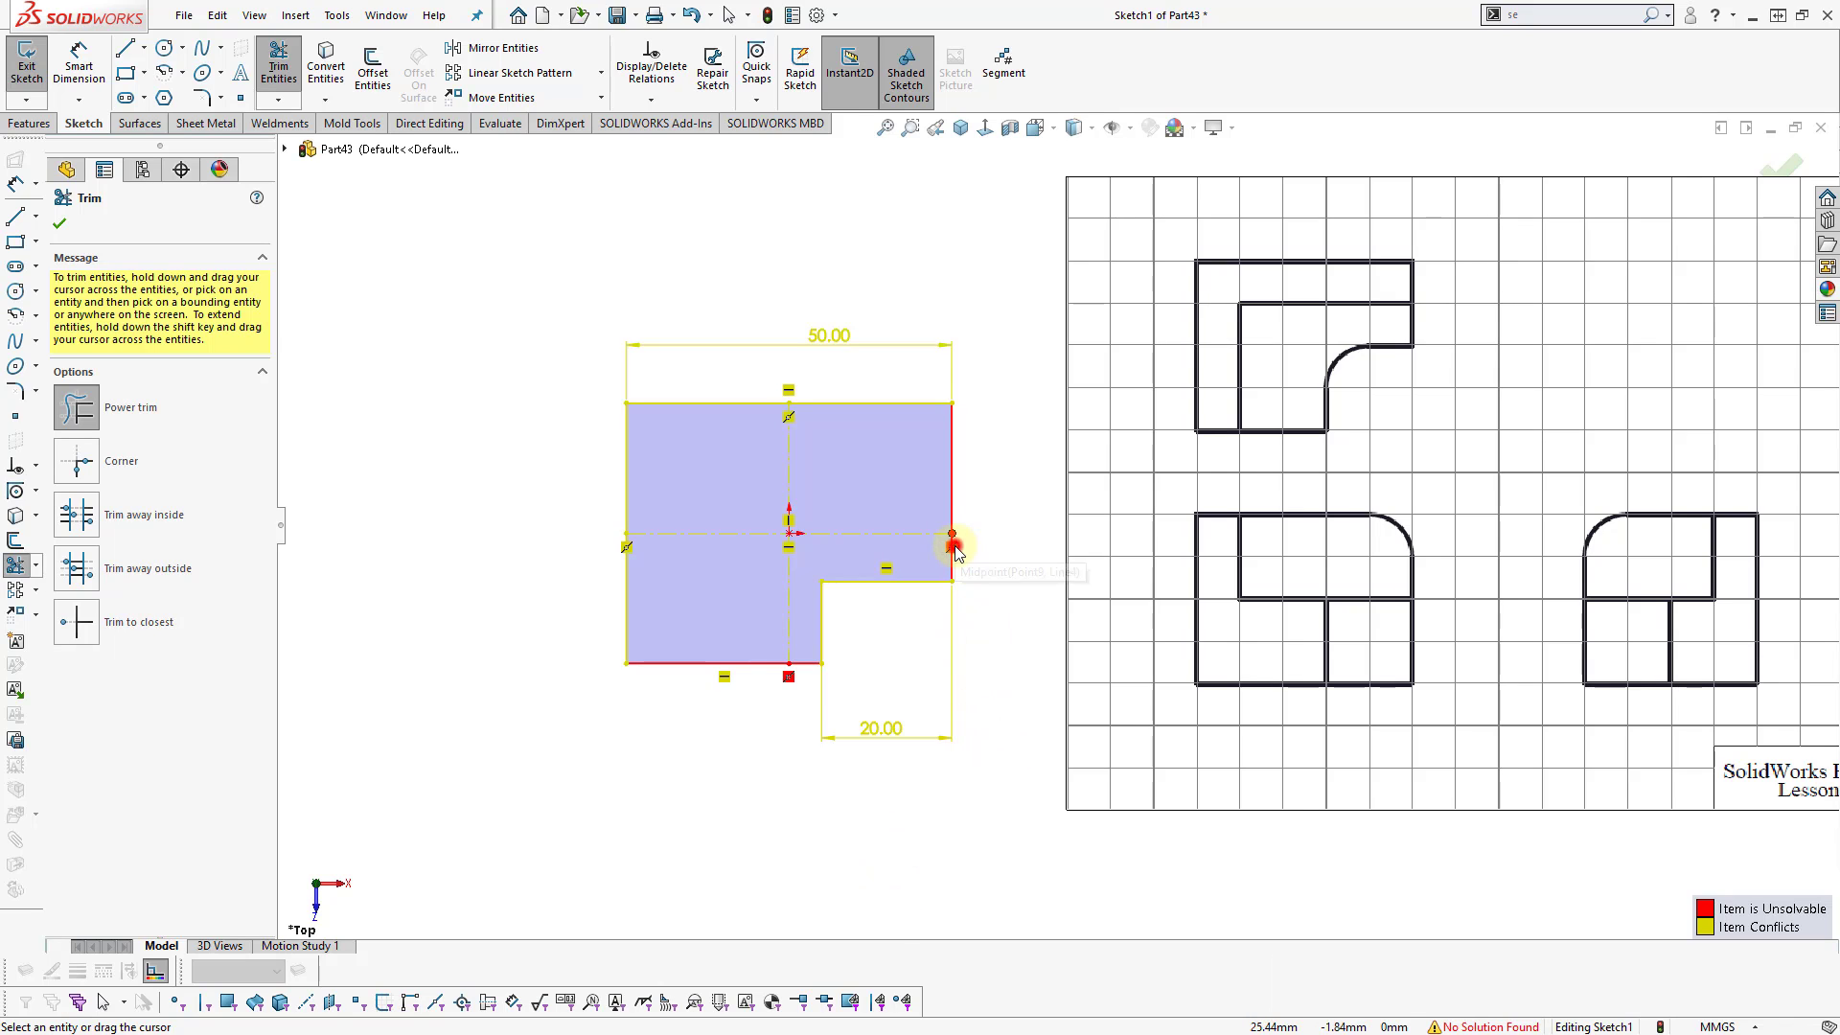
pyautogui.press('Escape')
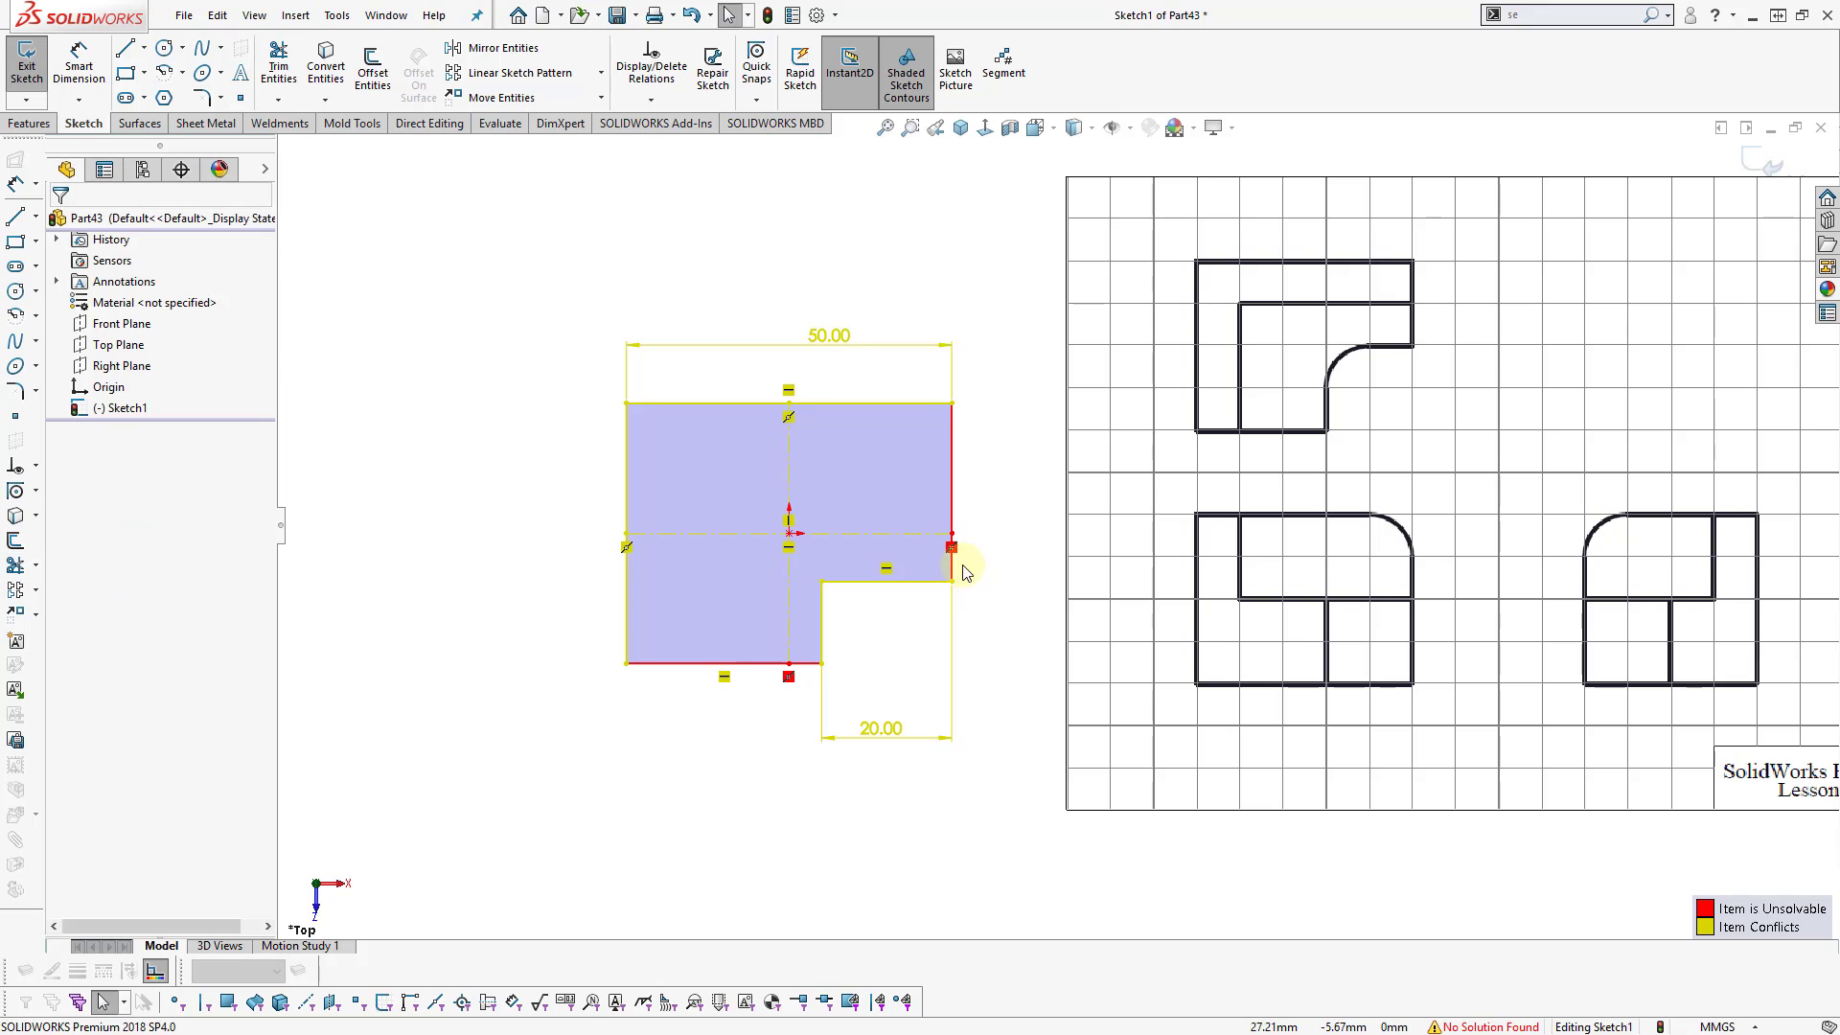
# - Delete the conflicting midpoint relations on the profile's shortened right and bottom edges
pyautogui.click(957, 553)
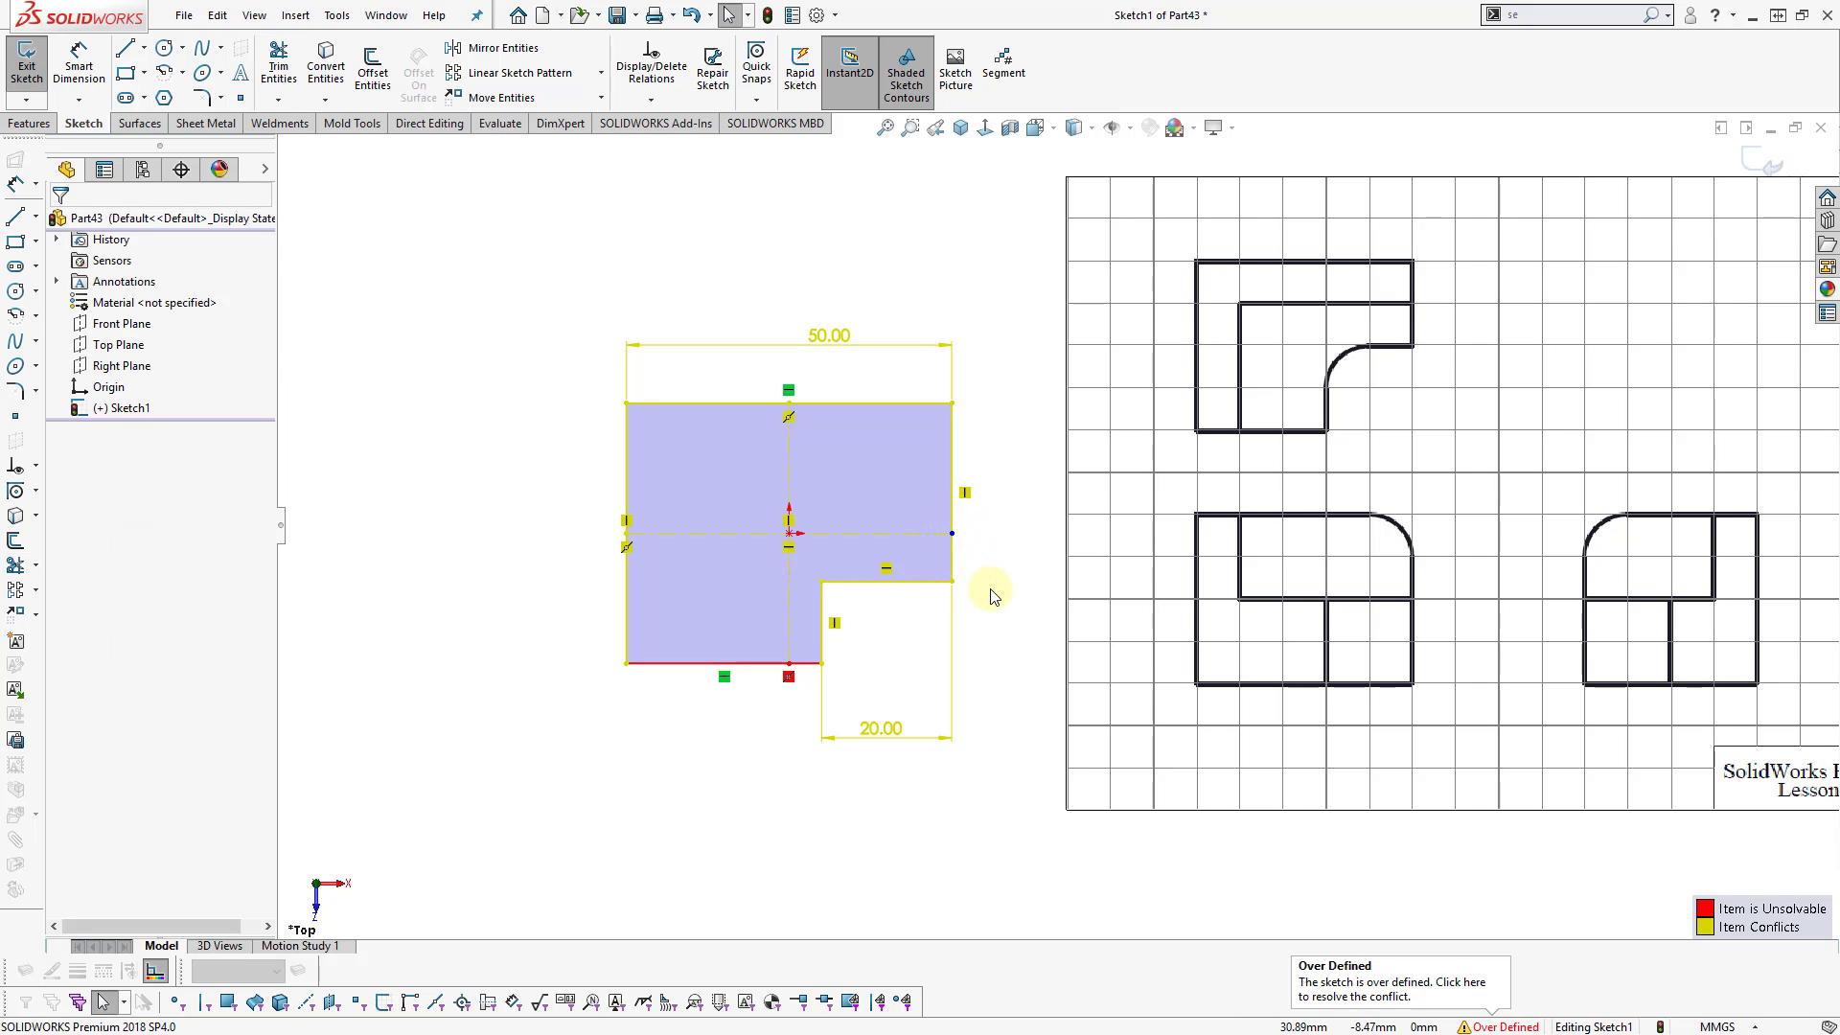
pyautogui.click(990, 589)
pyautogui.click(789, 676)
pyautogui.press('Delete')
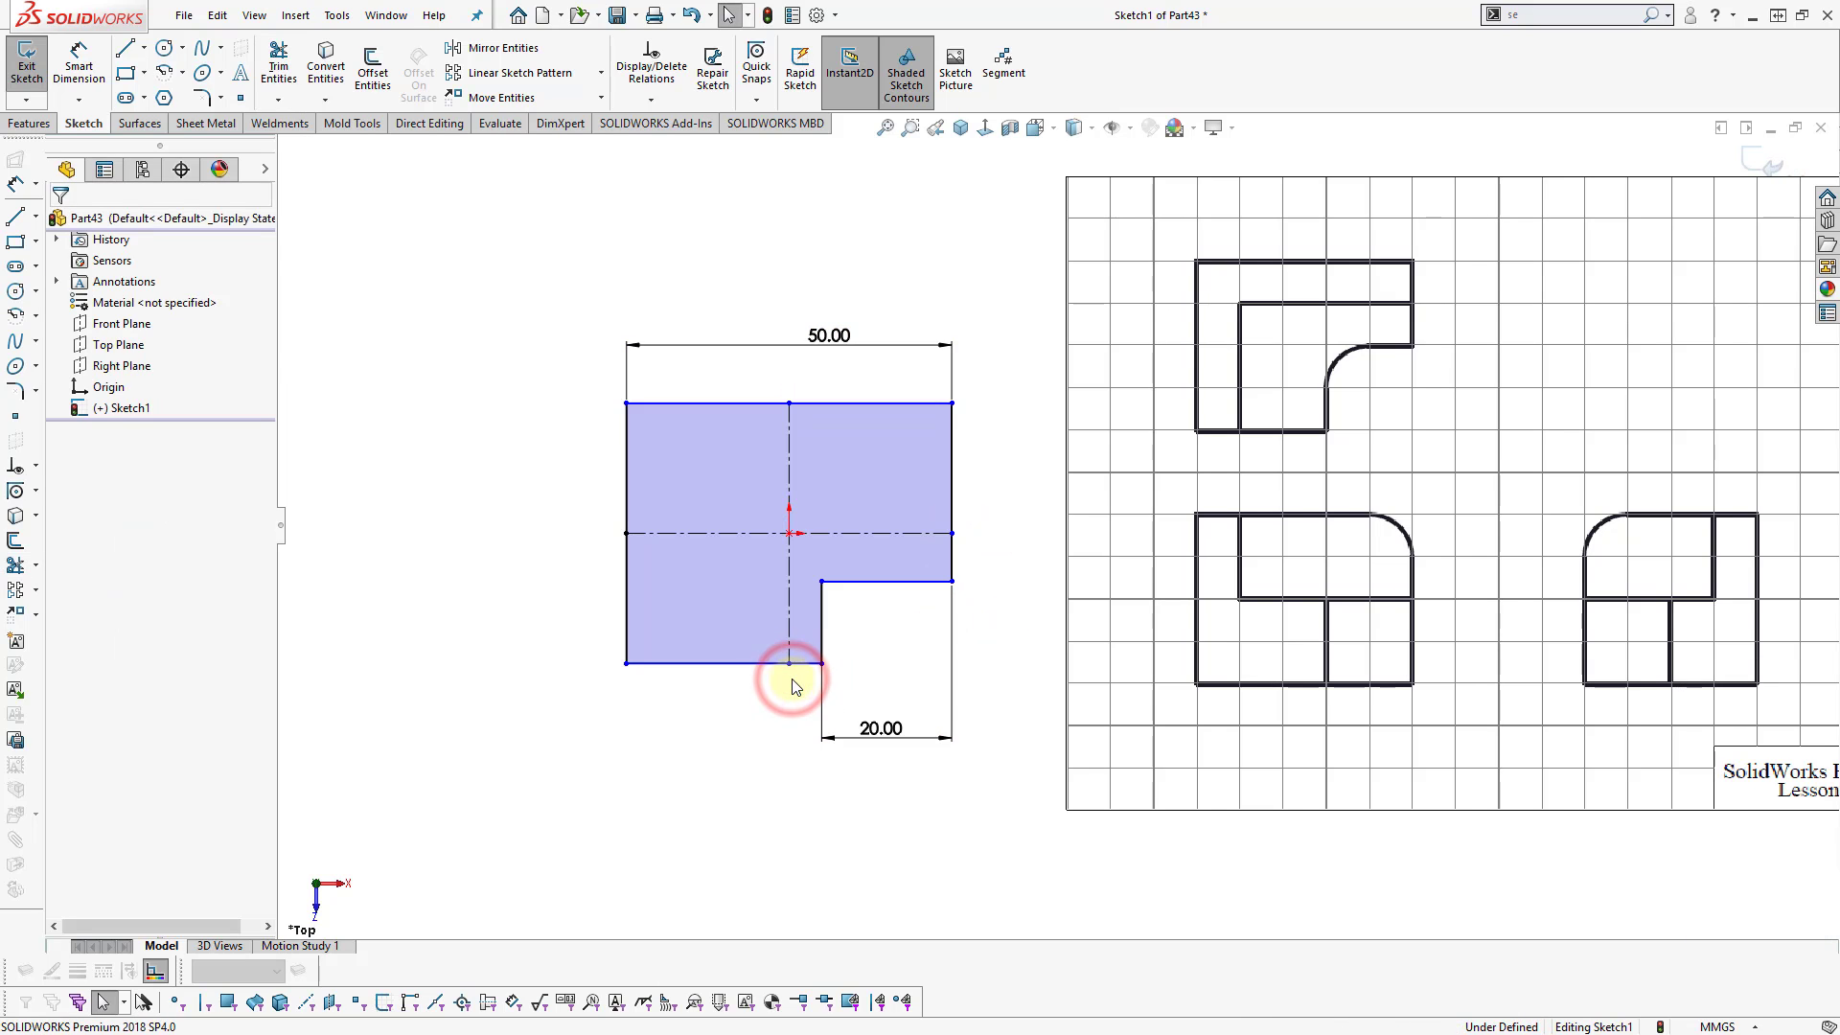
pyautogui.click(906, 679)
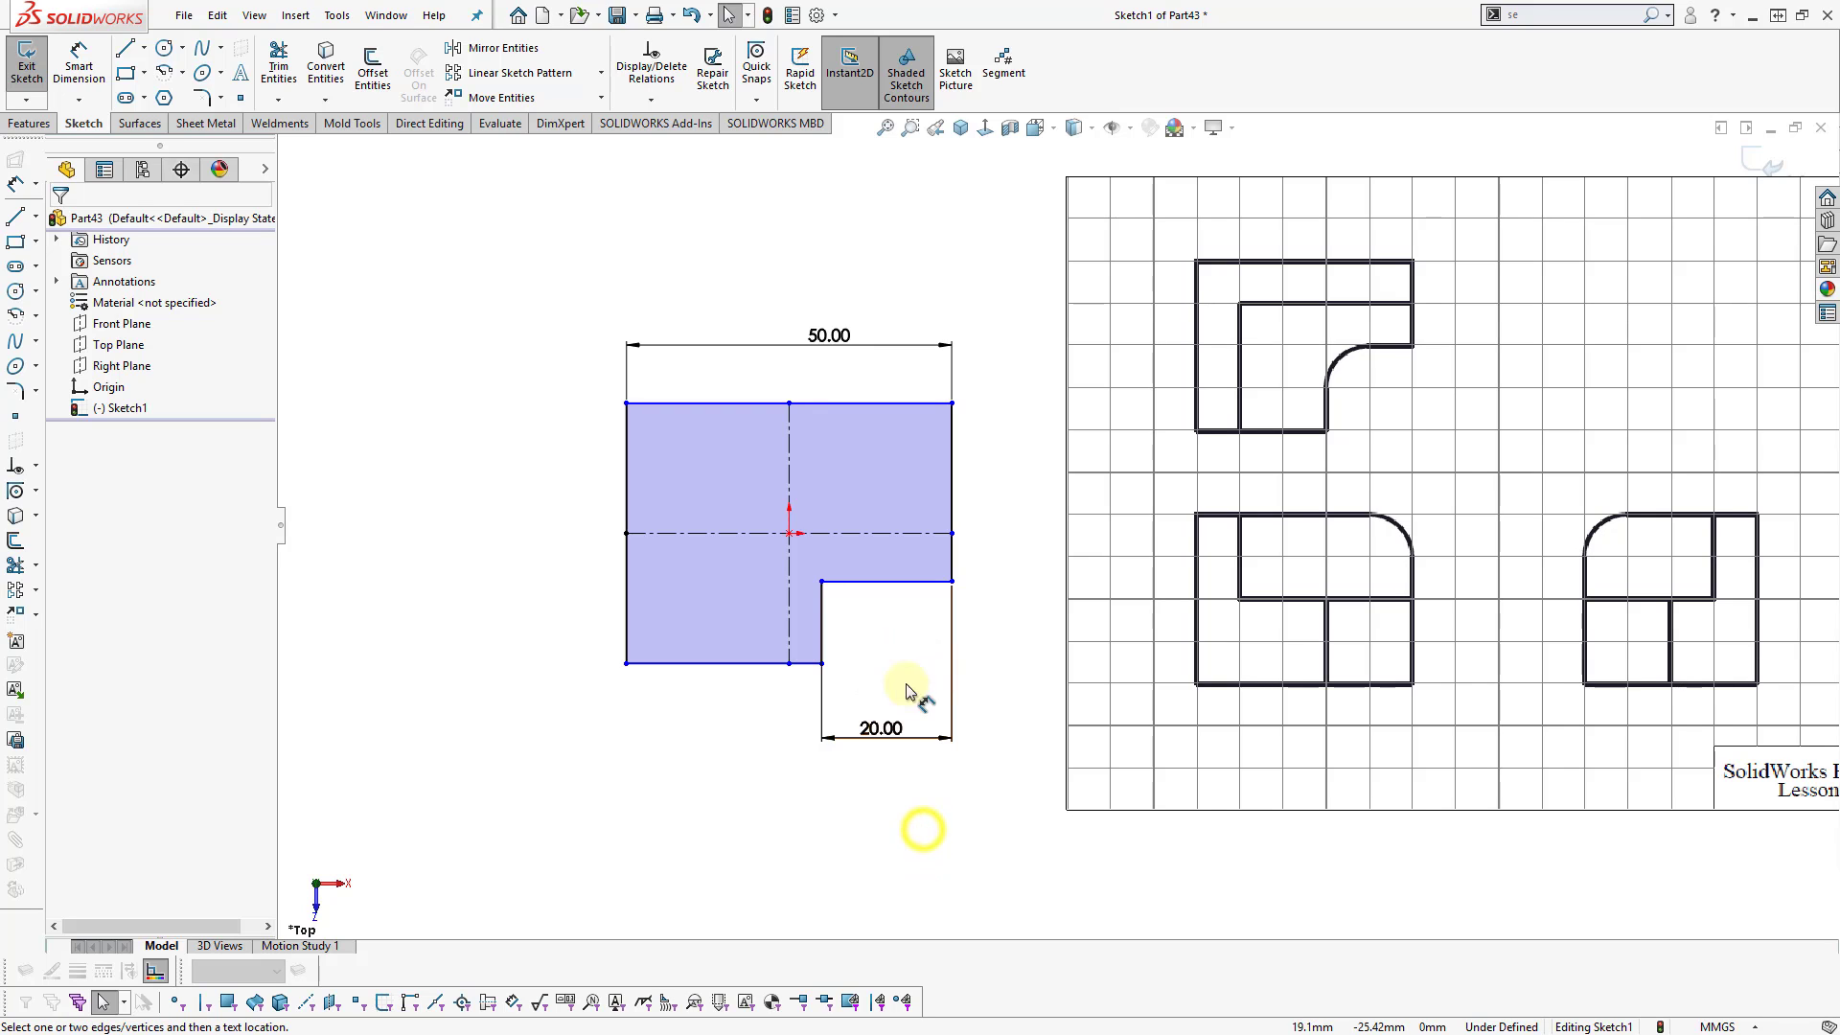
# - Dimension the notch's vertical edge as 20 mm
pyautogui.press('d')
pyautogui.click(821, 610)
pyautogui.click(990, 621)
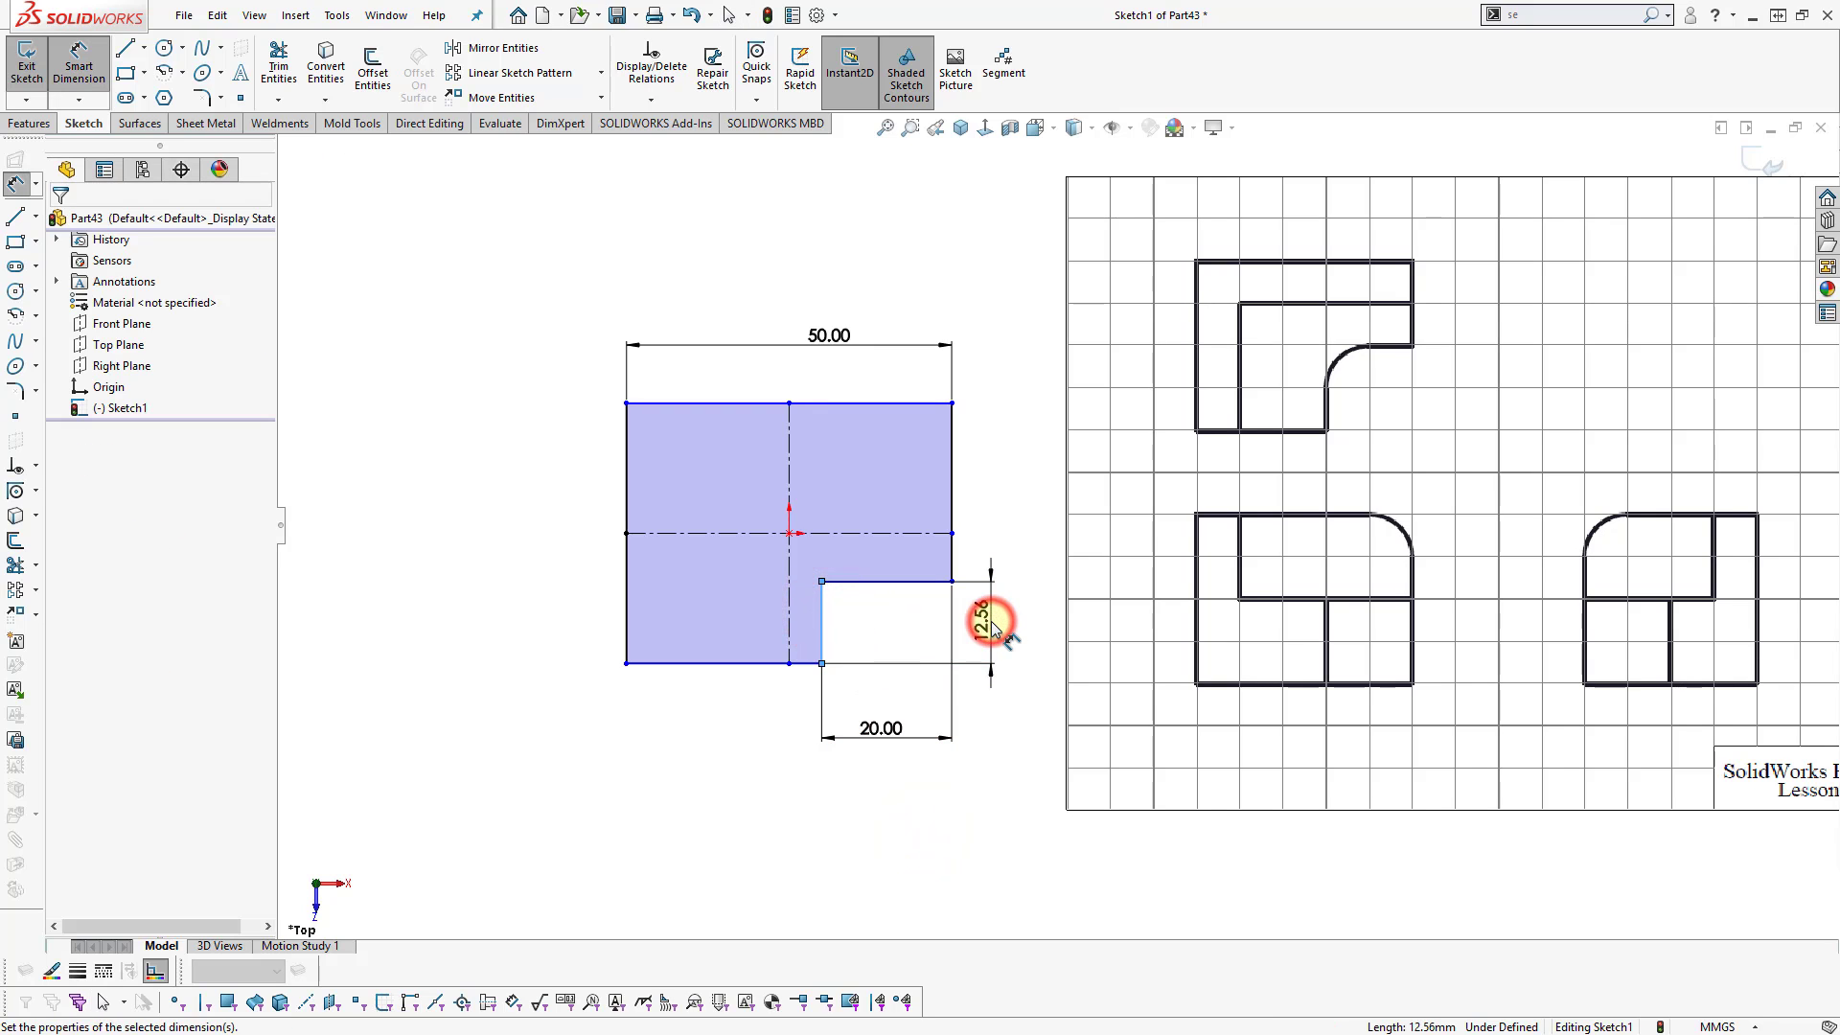
pyautogui.write('20')
pyautogui.press('Return')
pyautogui.press('Escape')
pyautogui.click(1021, 658)
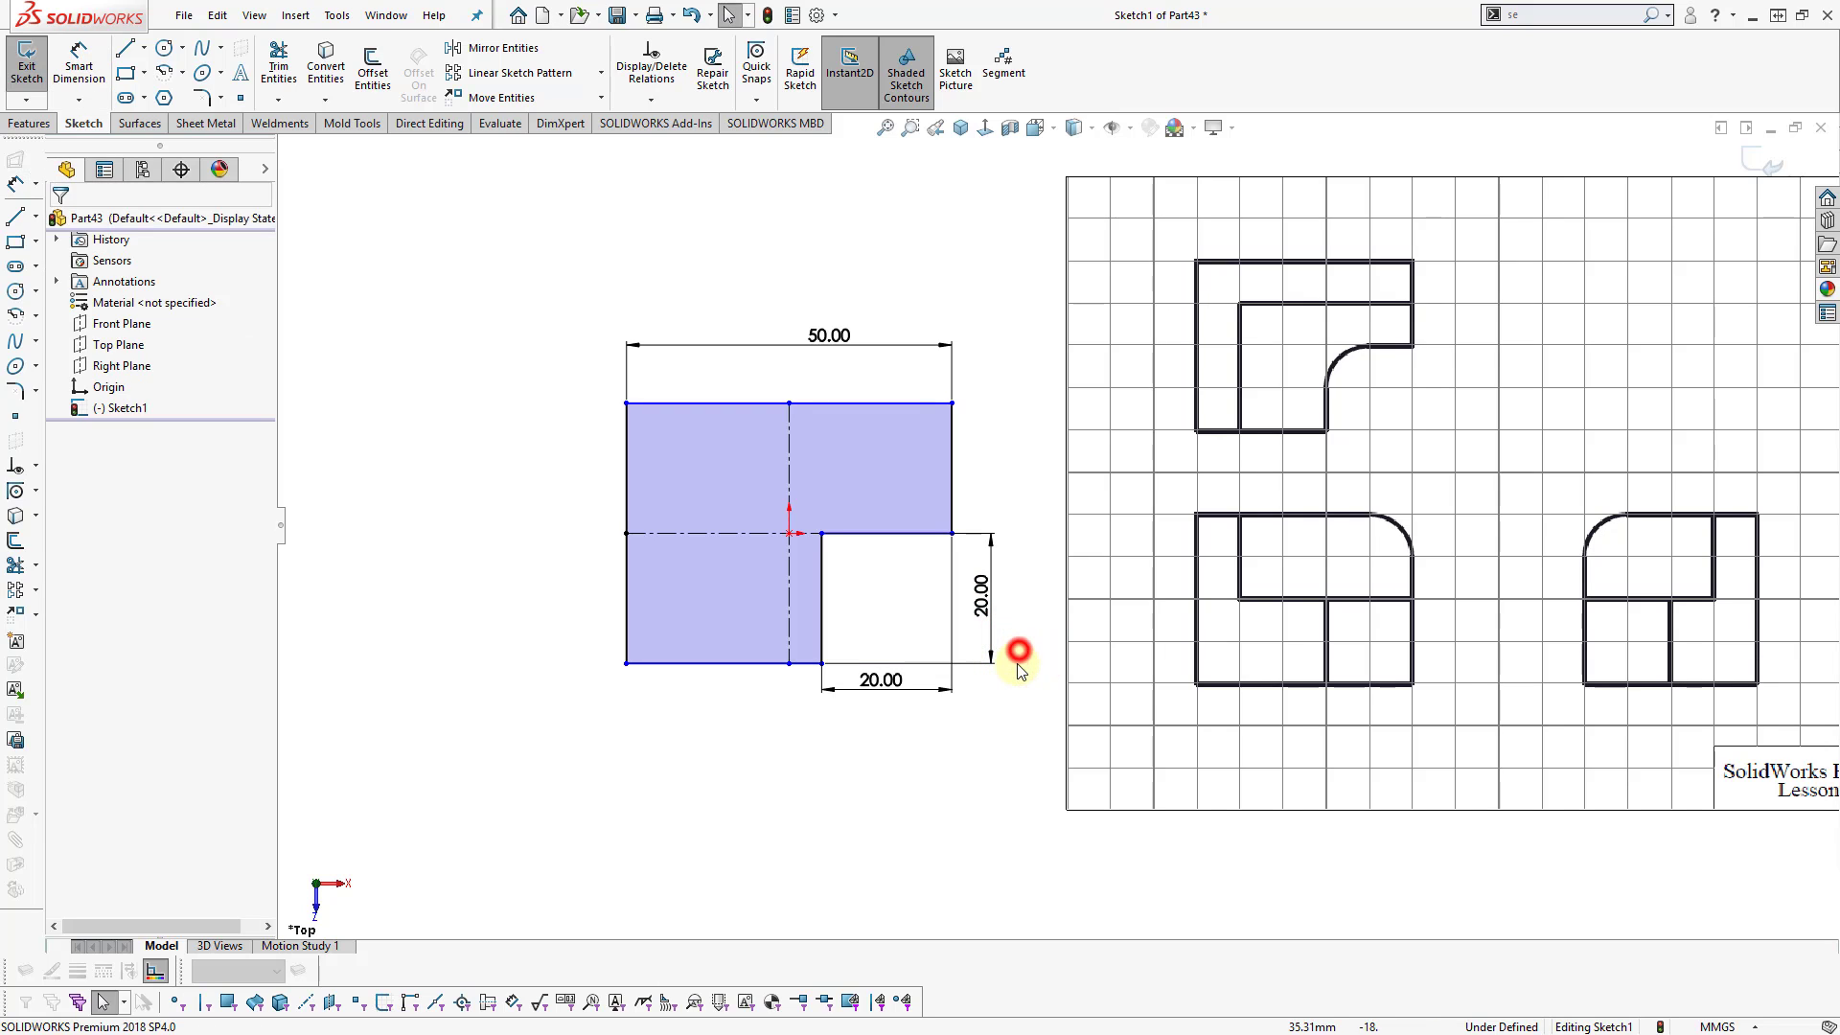
# - Add a 40 mm height dimension to the profile's left edge
pyautogui.press('d')
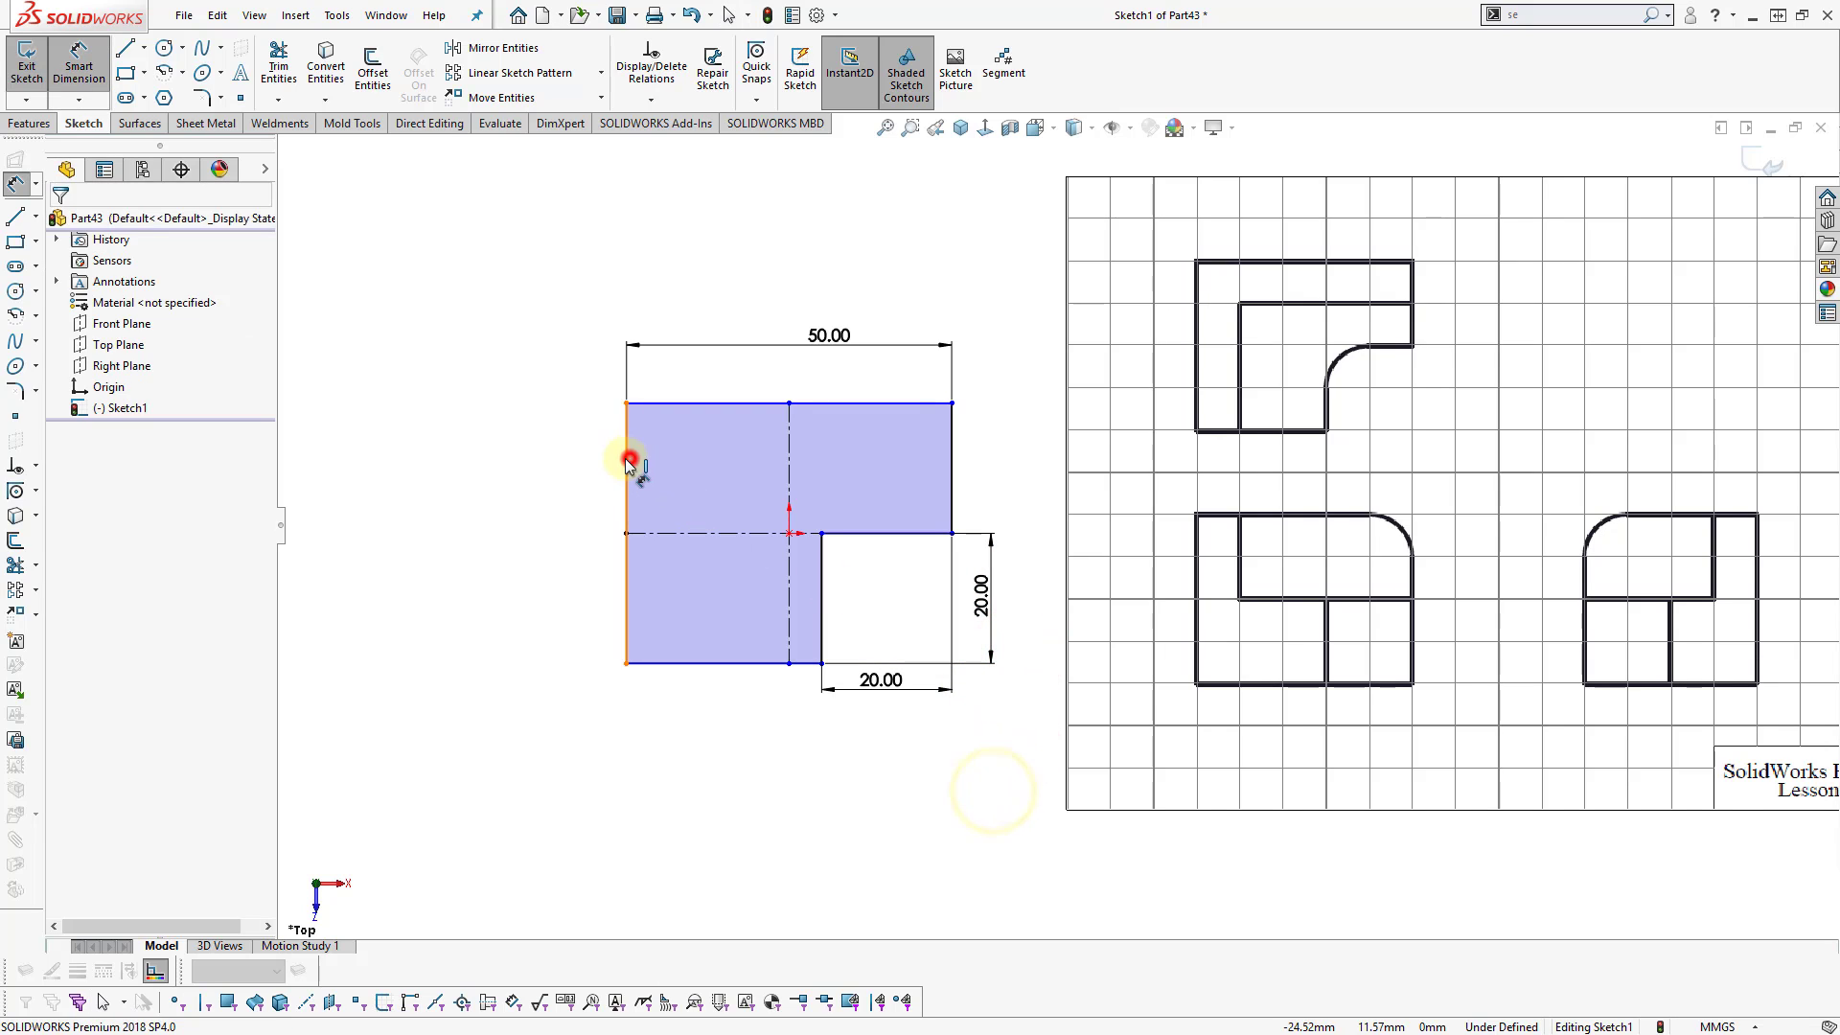
pyautogui.click(628, 460)
pyautogui.click(530, 475)
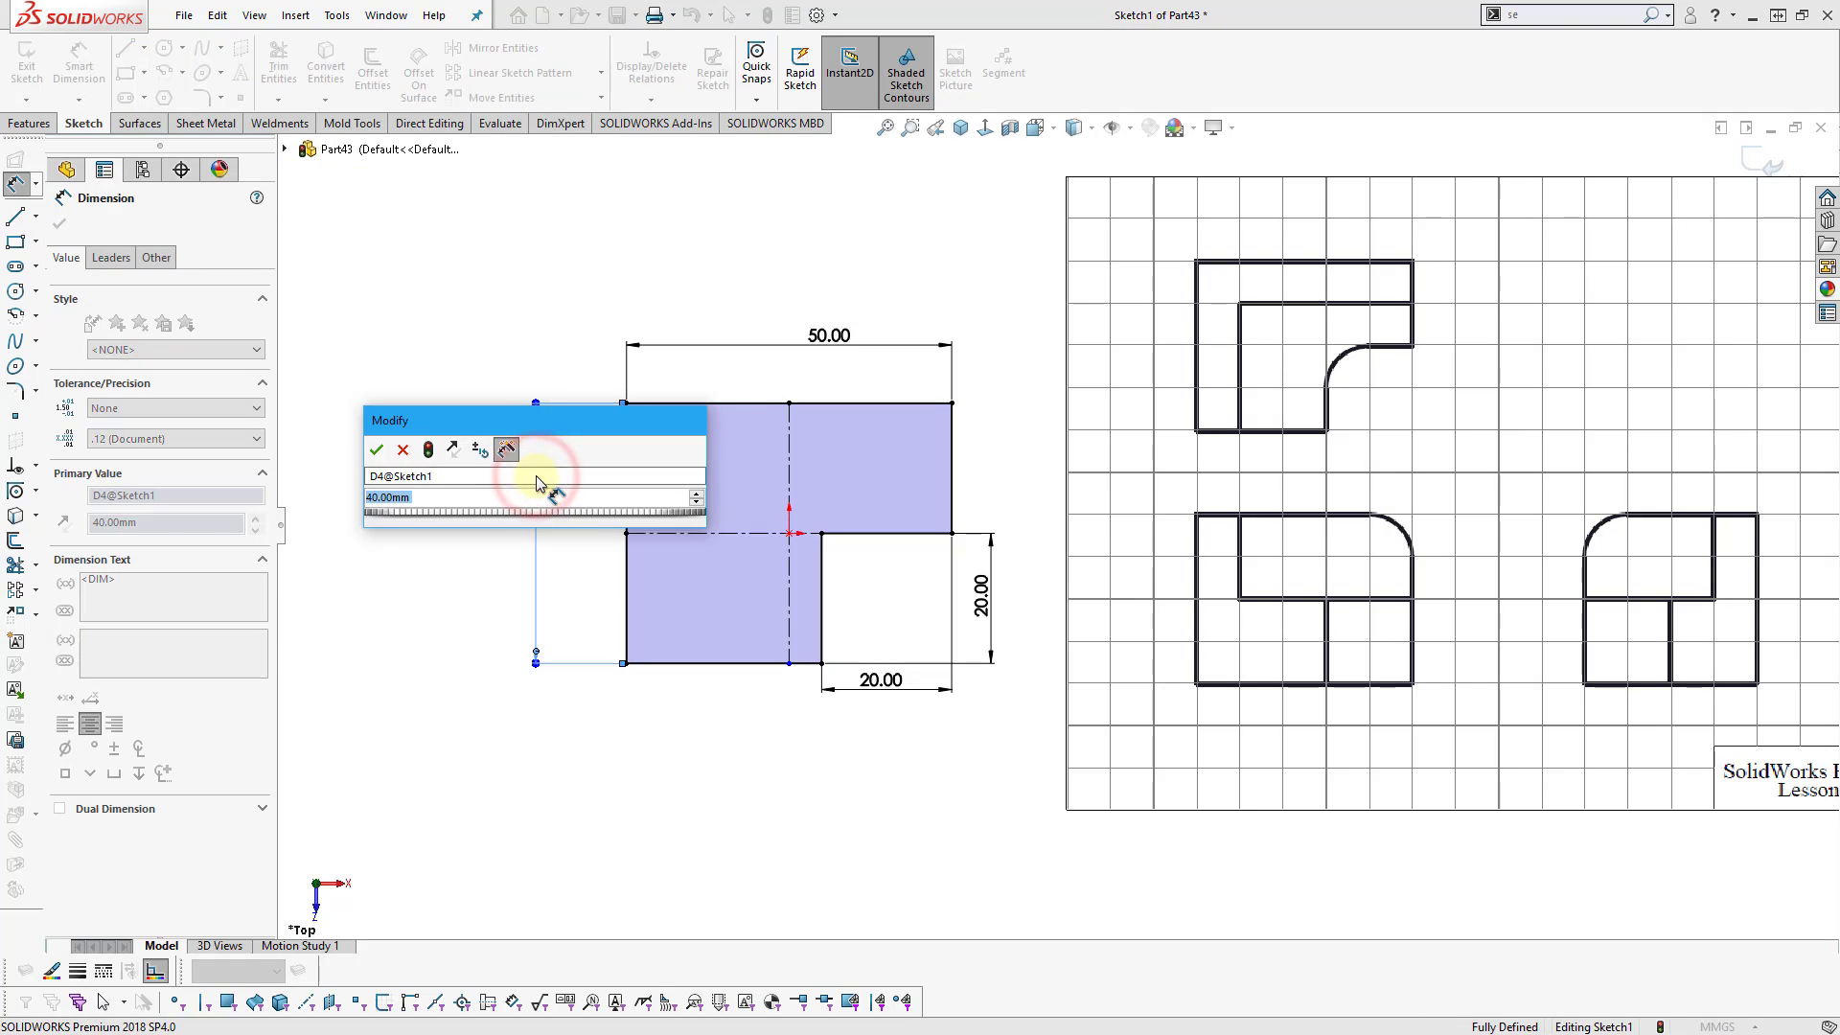
pyautogui.click(384, 448)
pyautogui.click(452, 643)
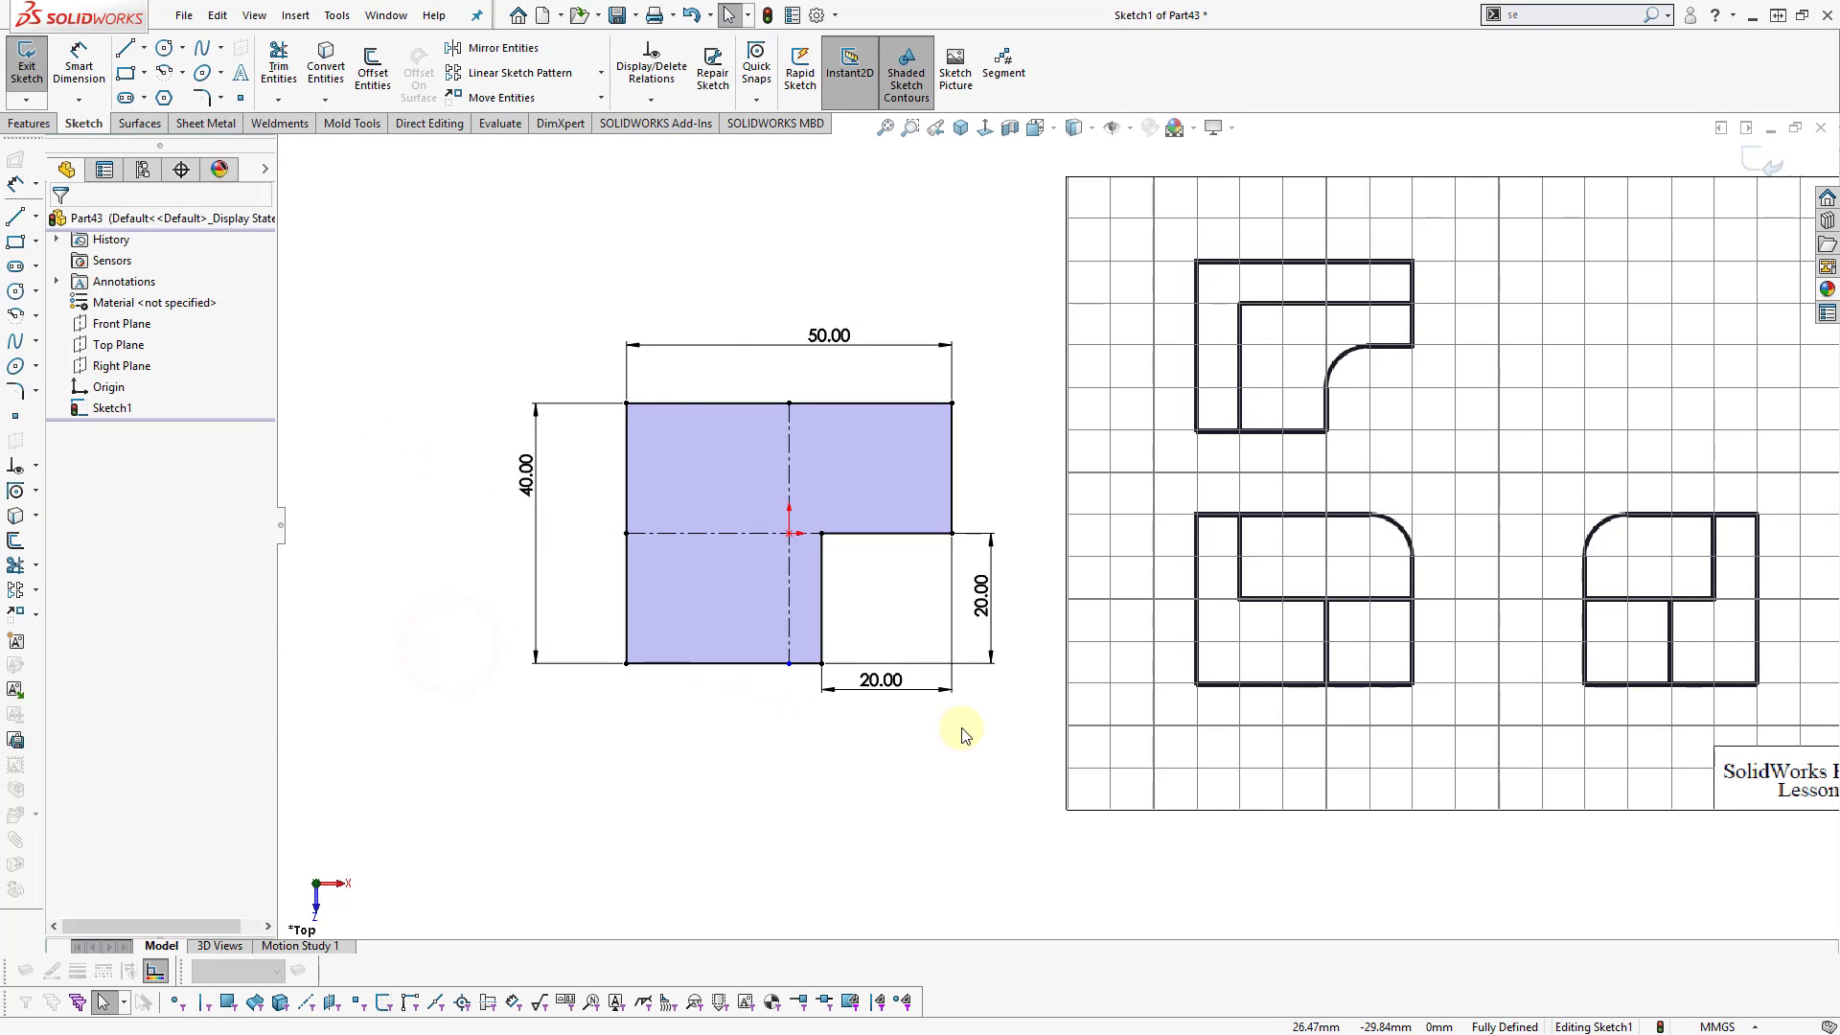
# - Extrude the L-shaped profile as a blind boss 20 mm deep
pyautogui.press('s')
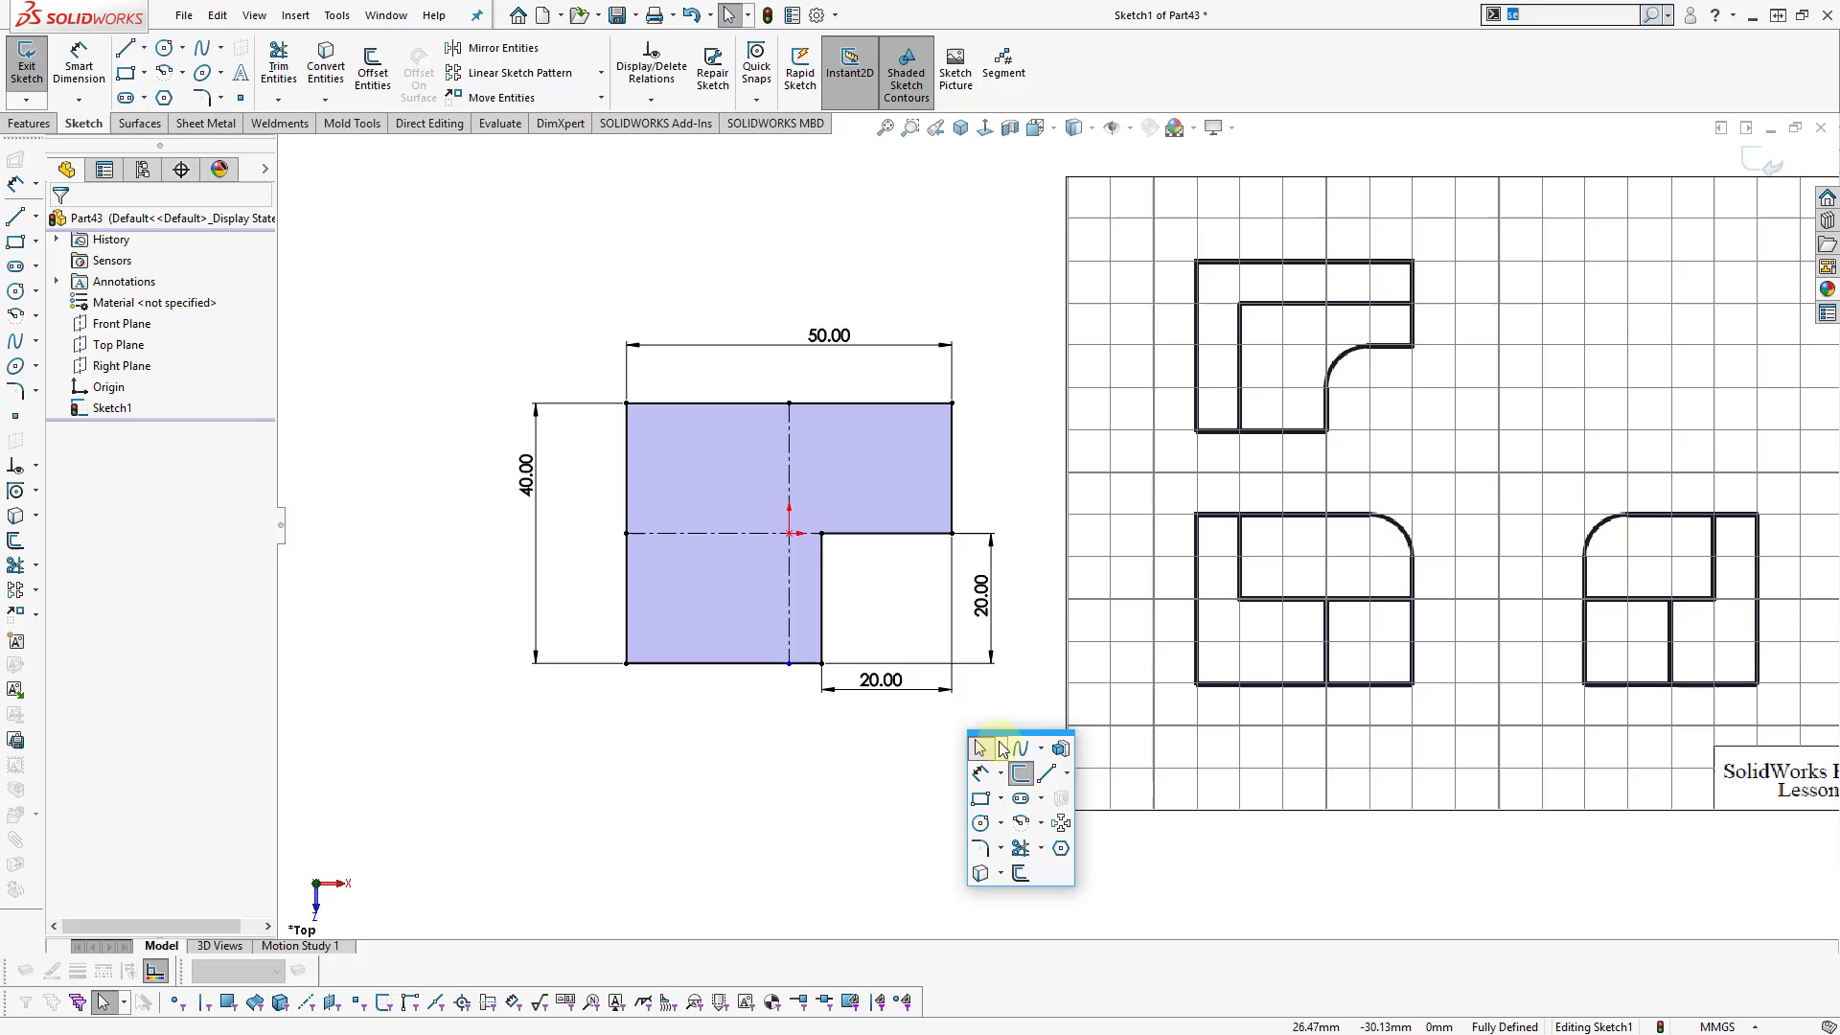
pyautogui.click(1054, 750)
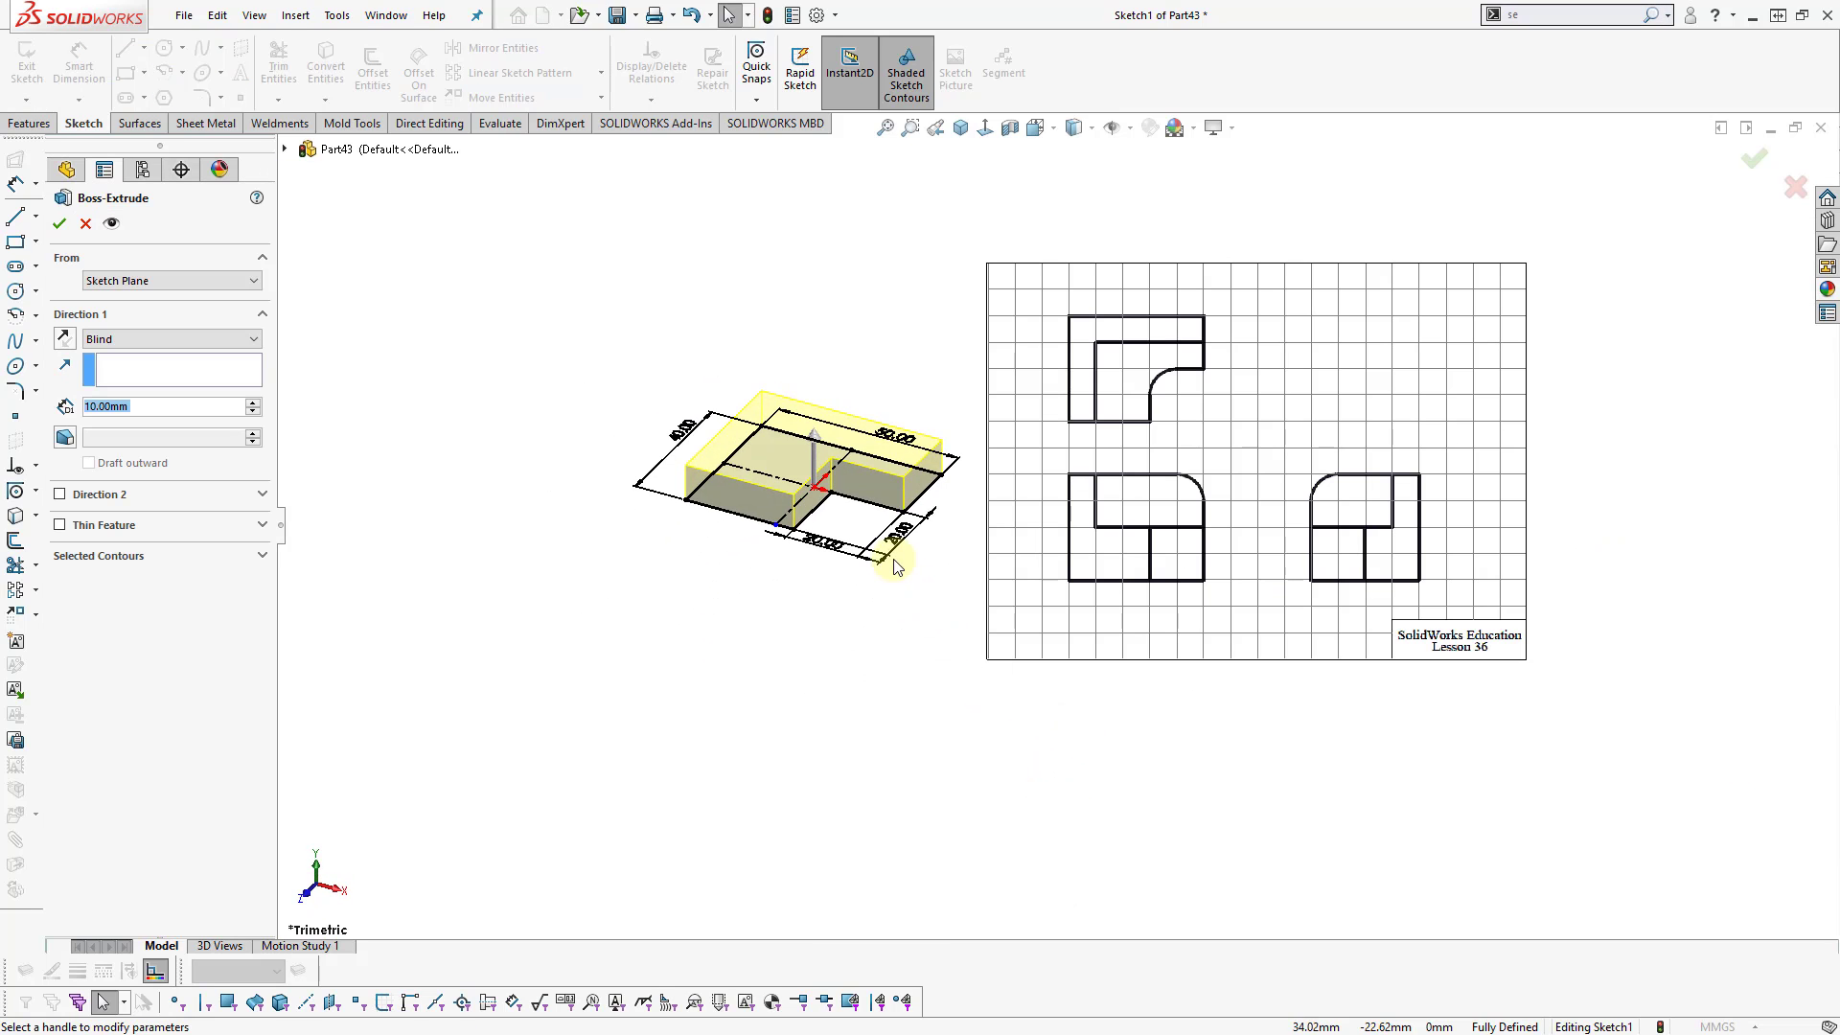
pyautogui.click(254, 401)
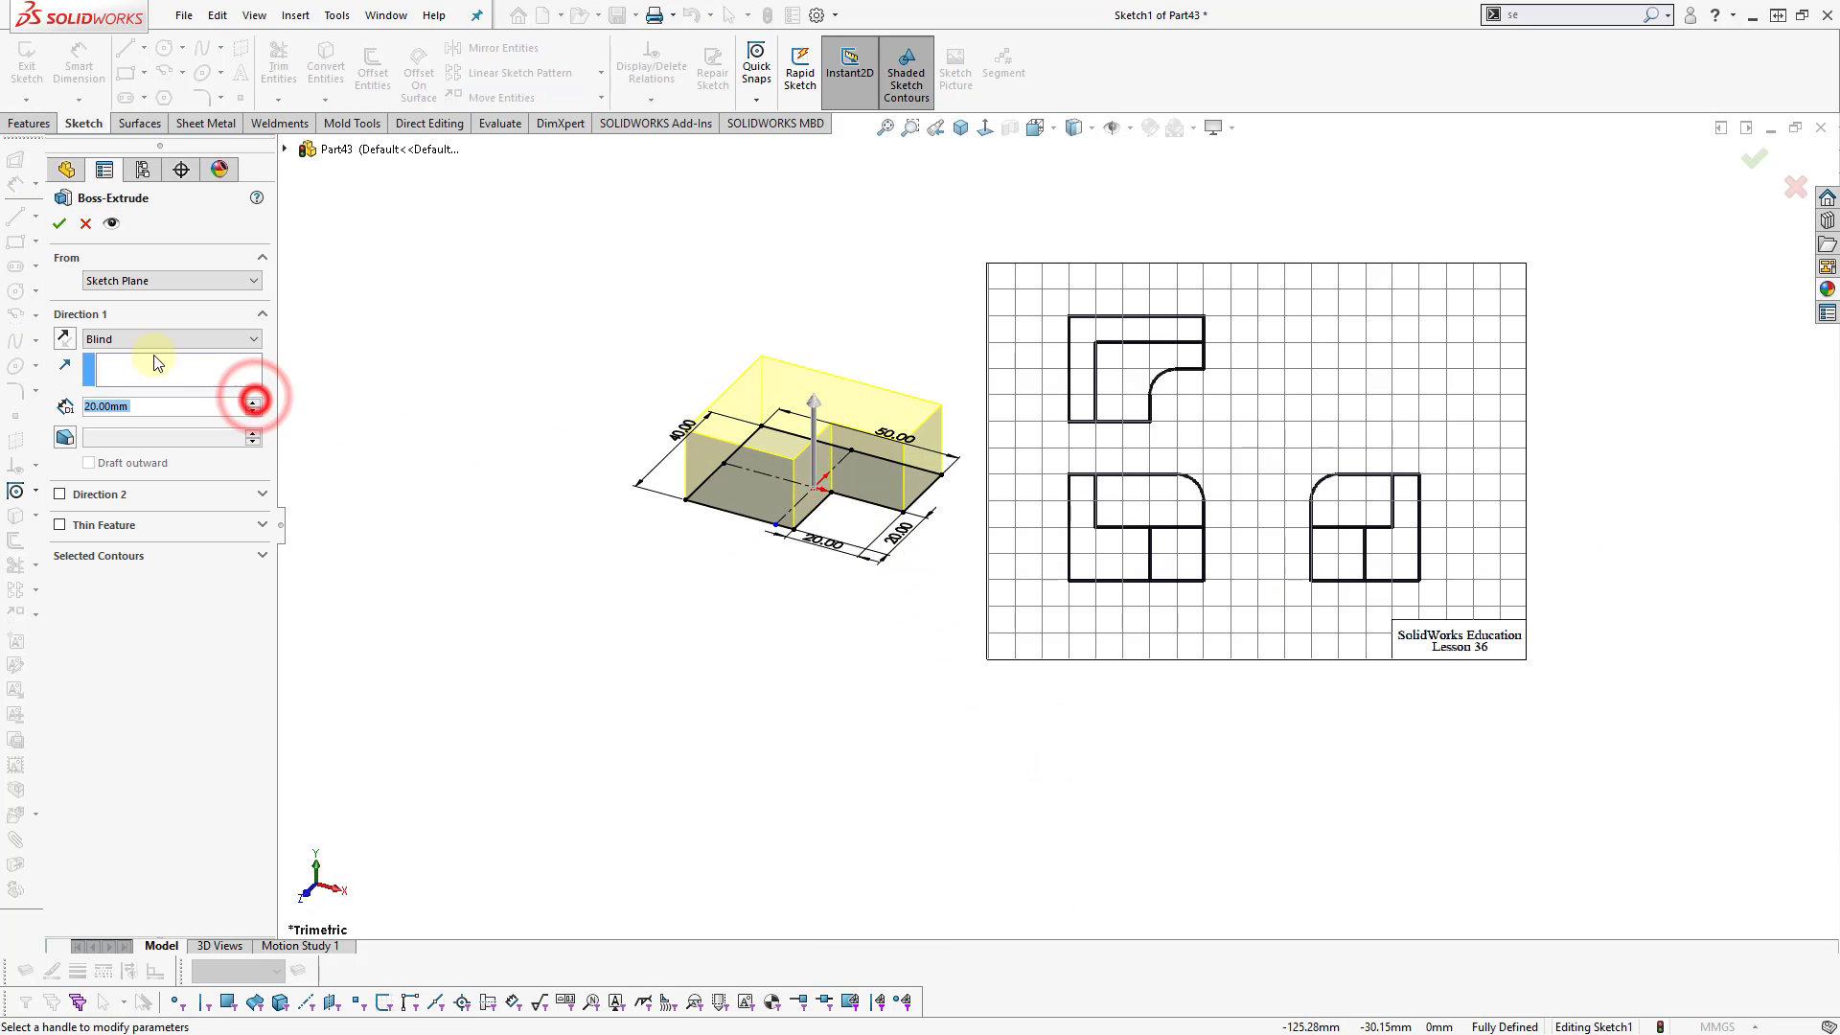
pyautogui.click(59, 224)
pyautogui.scroll(-3, 996, 288)
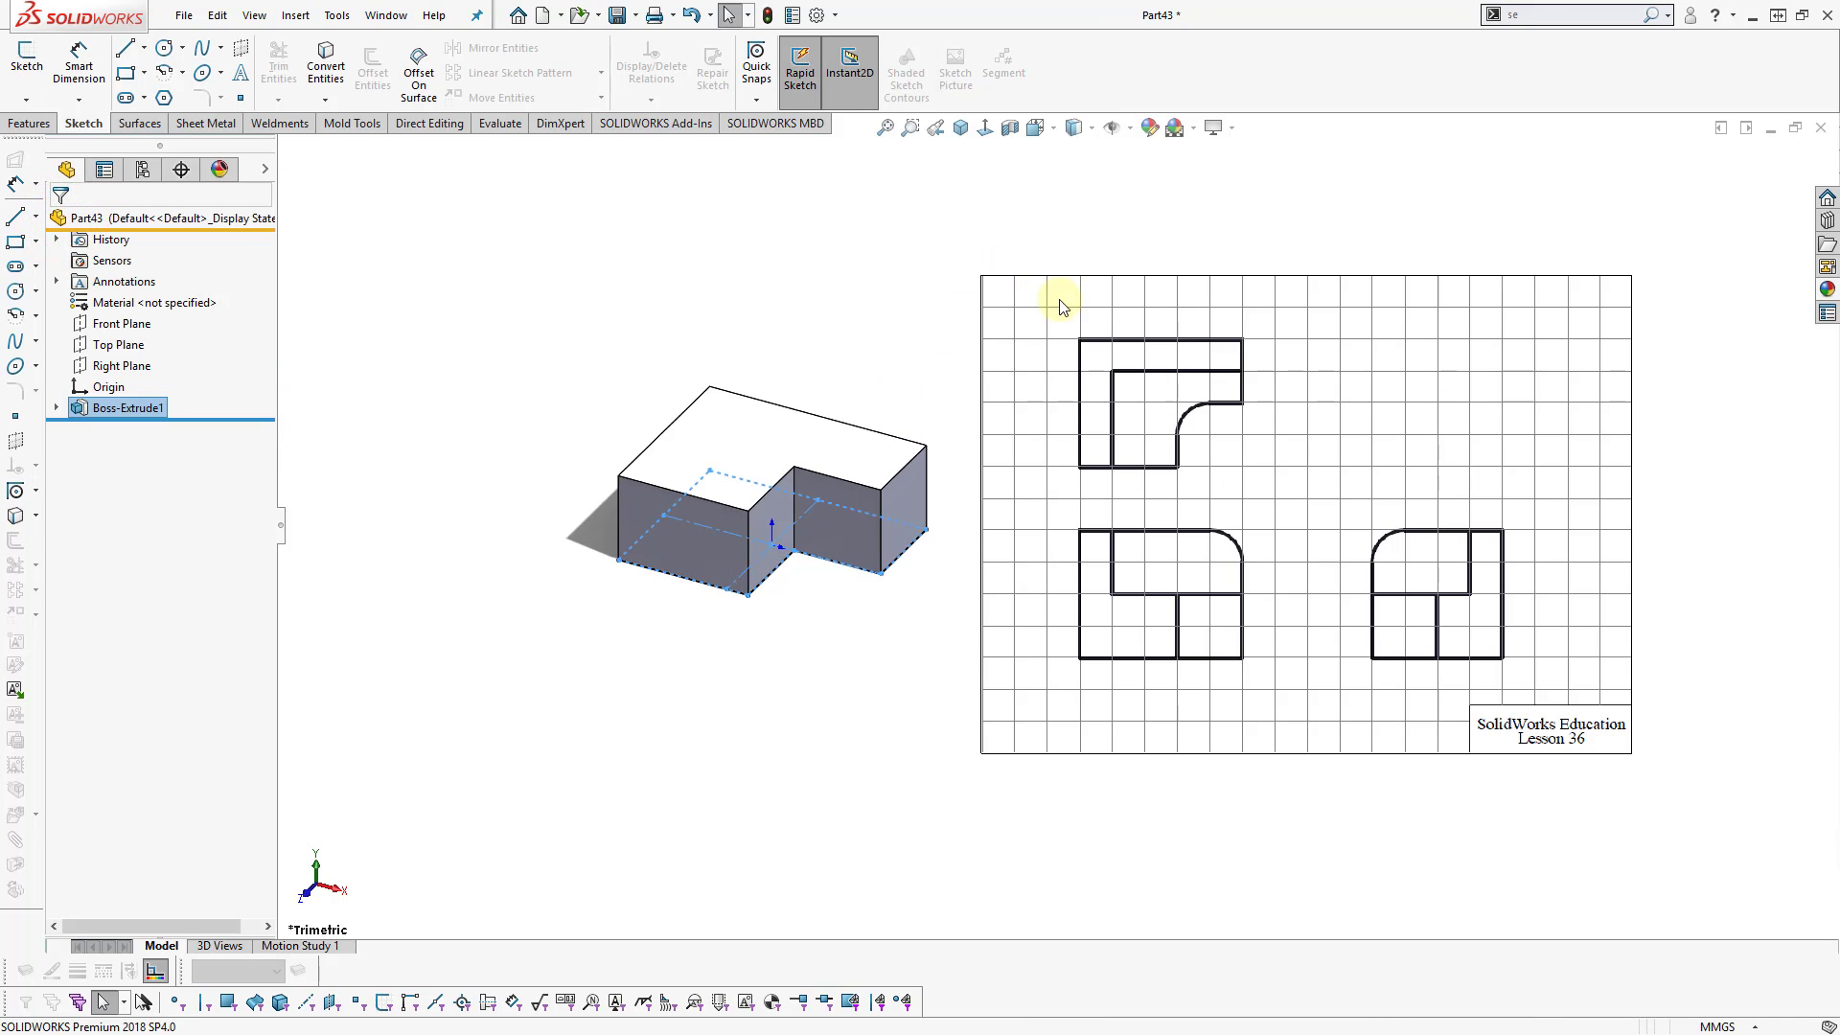
# - Fillet the vertical inner edge of the notch with a 10 mm symmetric radius
pyautogui.click(1319, 587)
pyautogui.click(811, 365)
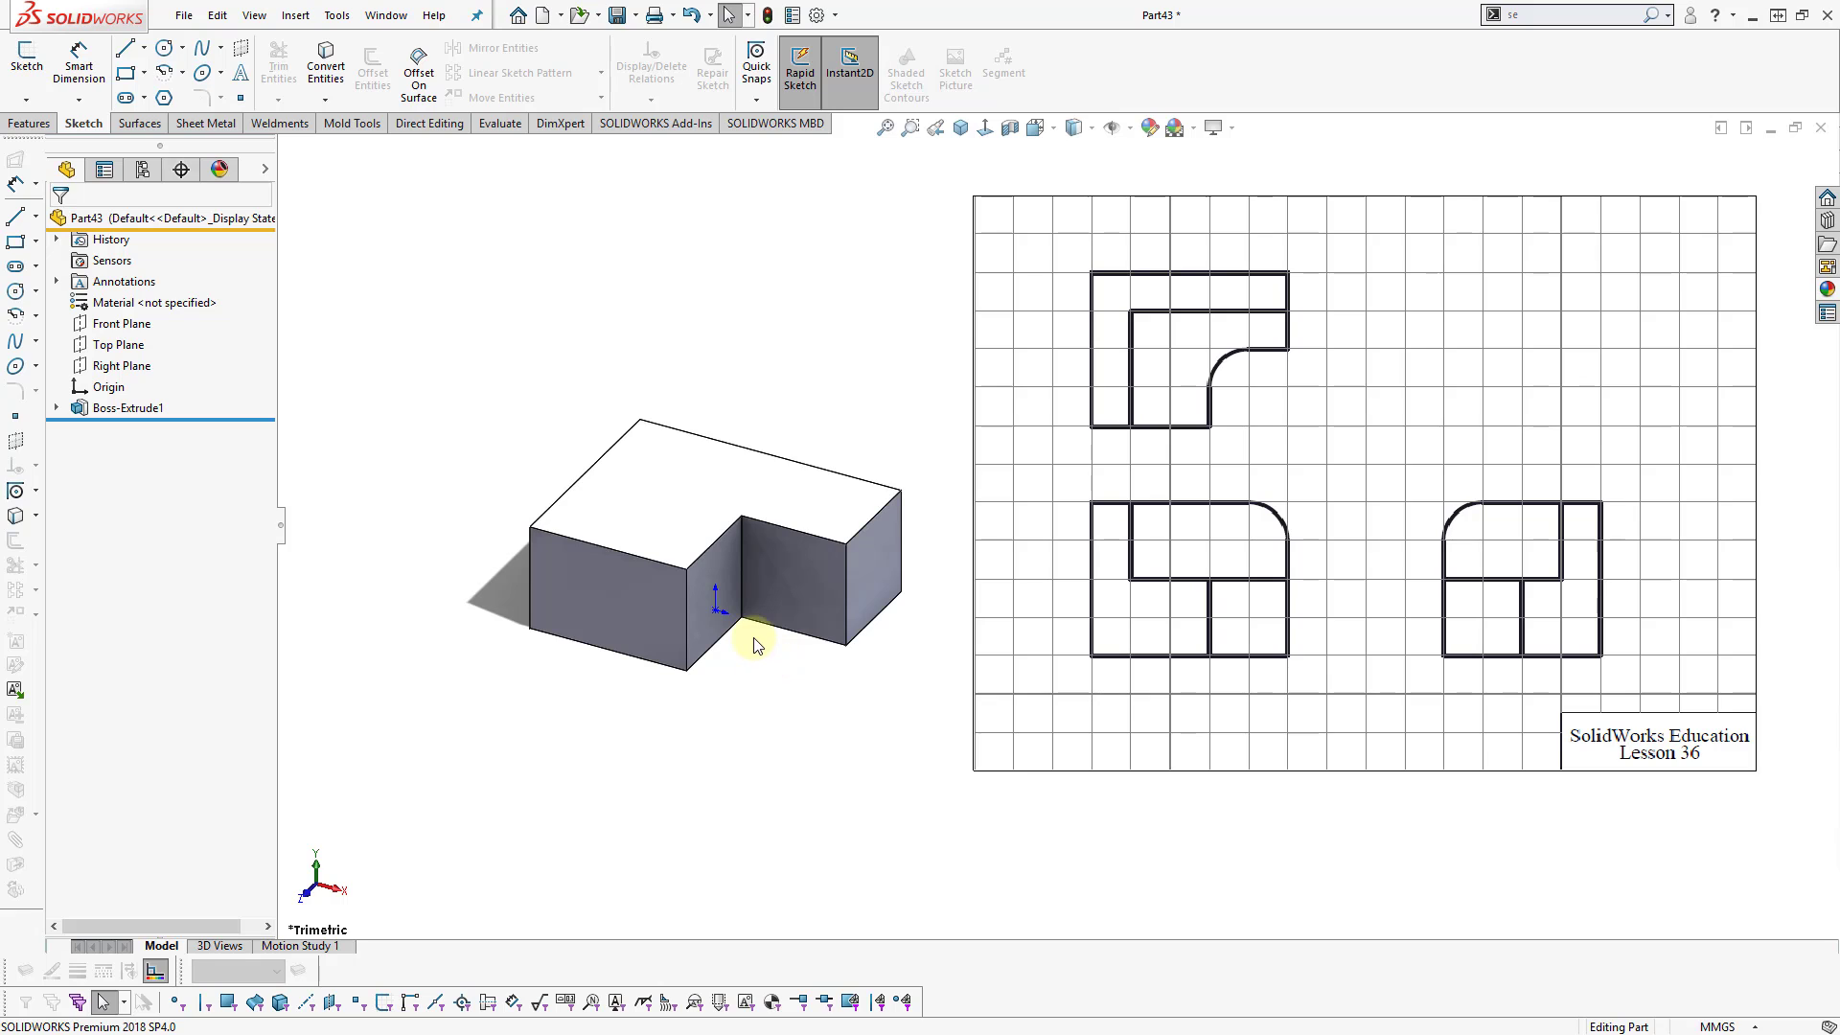
pyautogui.moveTo(791, 736); pyautogui.dragTo(732, 554, button='right')
pyautogui.click(742, 544)
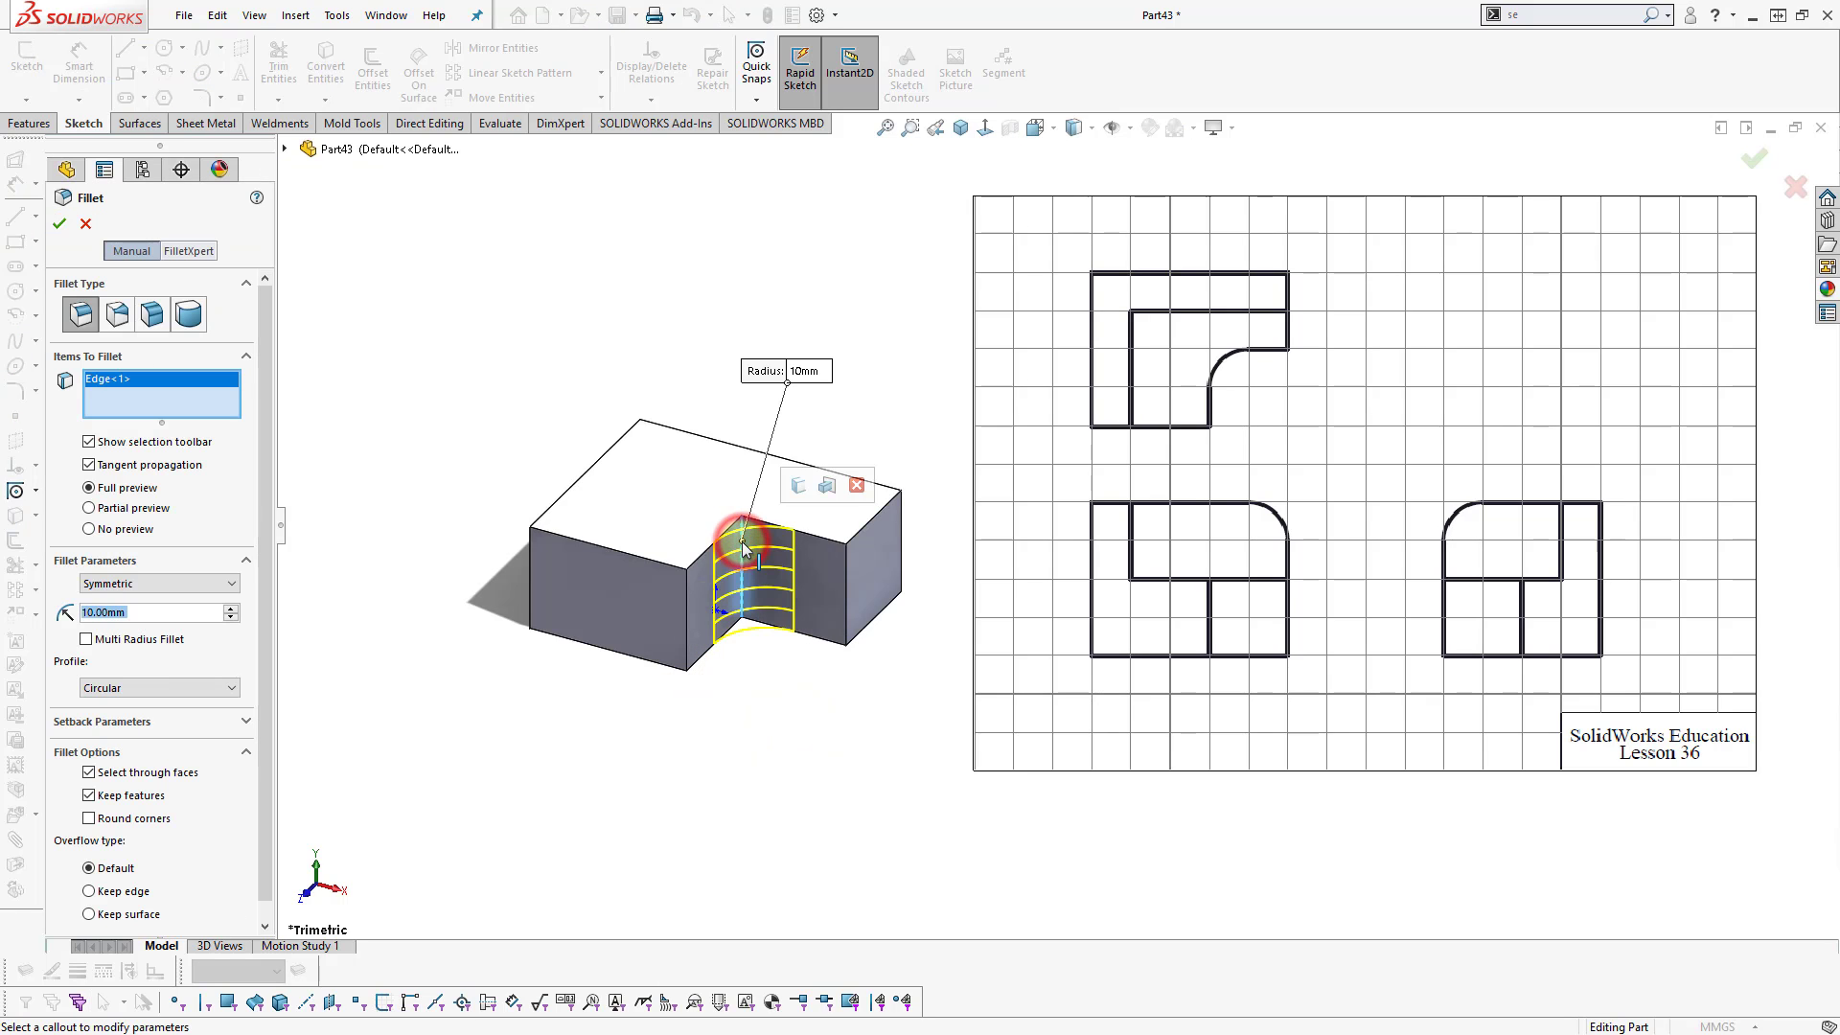
pyautogui.click(55, 225)
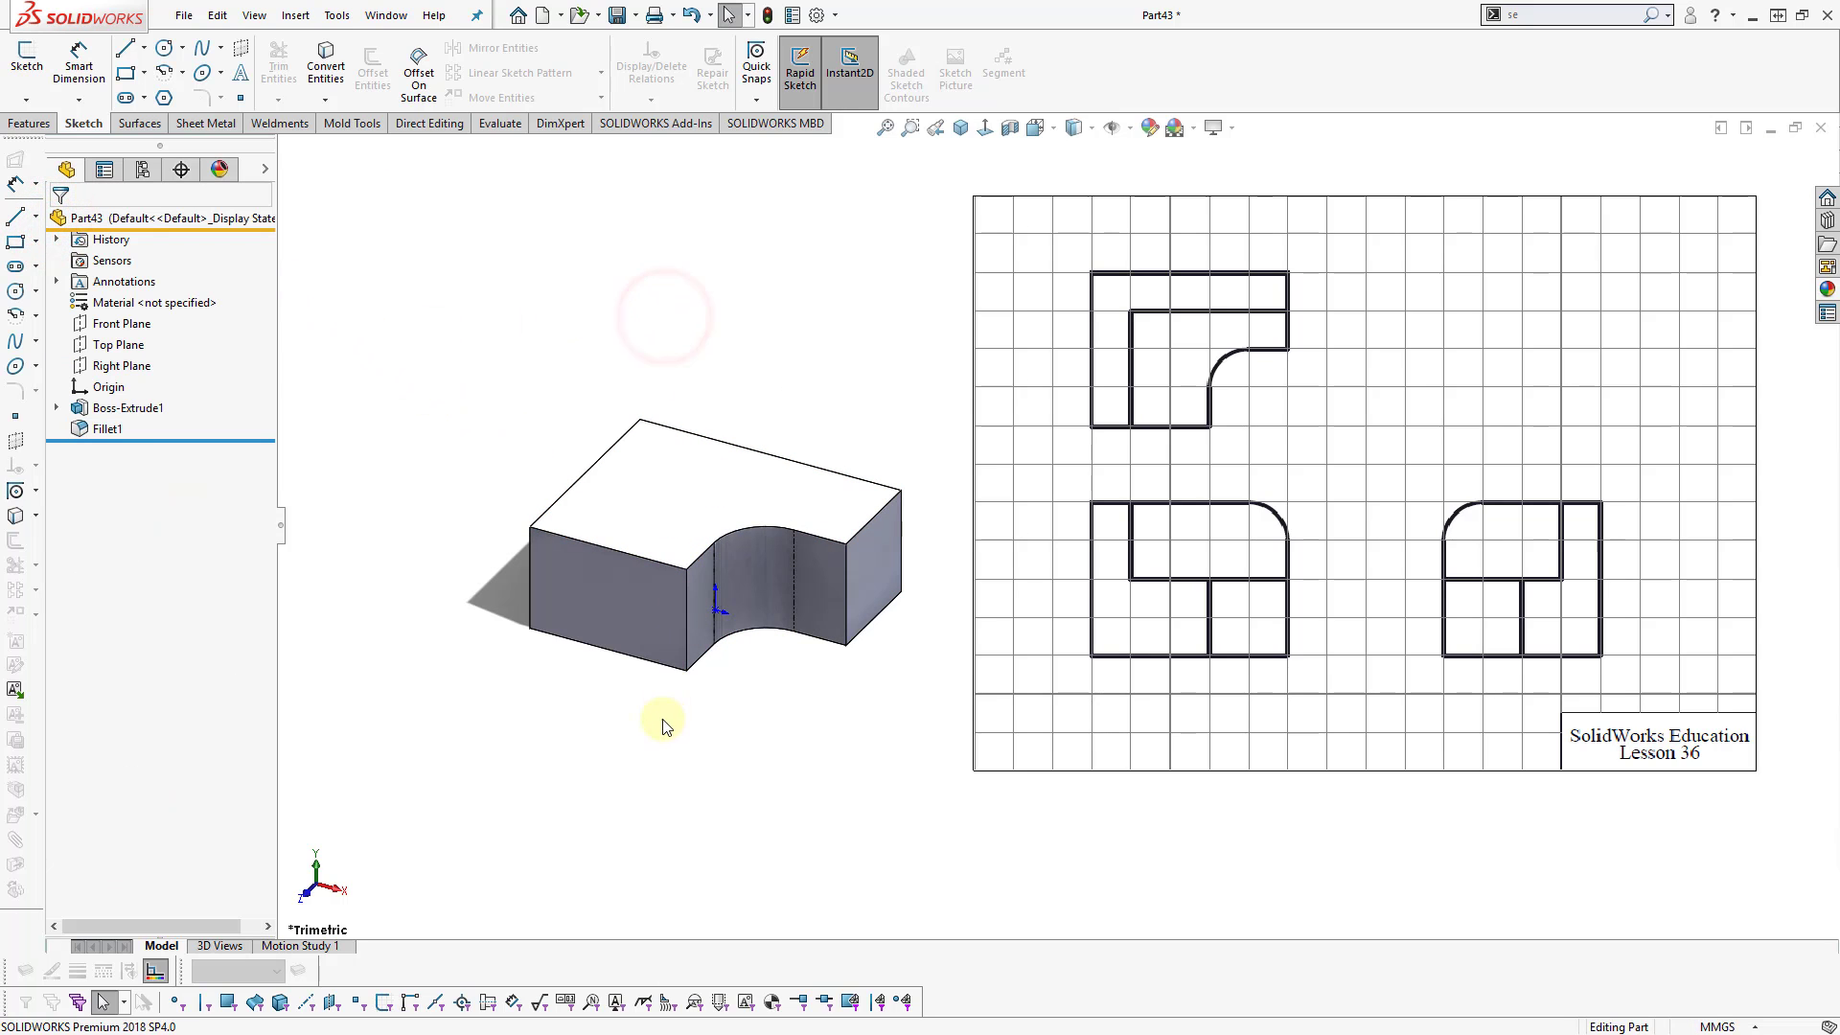
# - Sketch a corner rectangle about 35 mm tall on the base's flat left end face, spanning its full width from the bottom edge
pyautogui.moveTo(614, 719); pyautogui.dragTo(809, 670, button='middle')
pyautogui.click(693, 526)
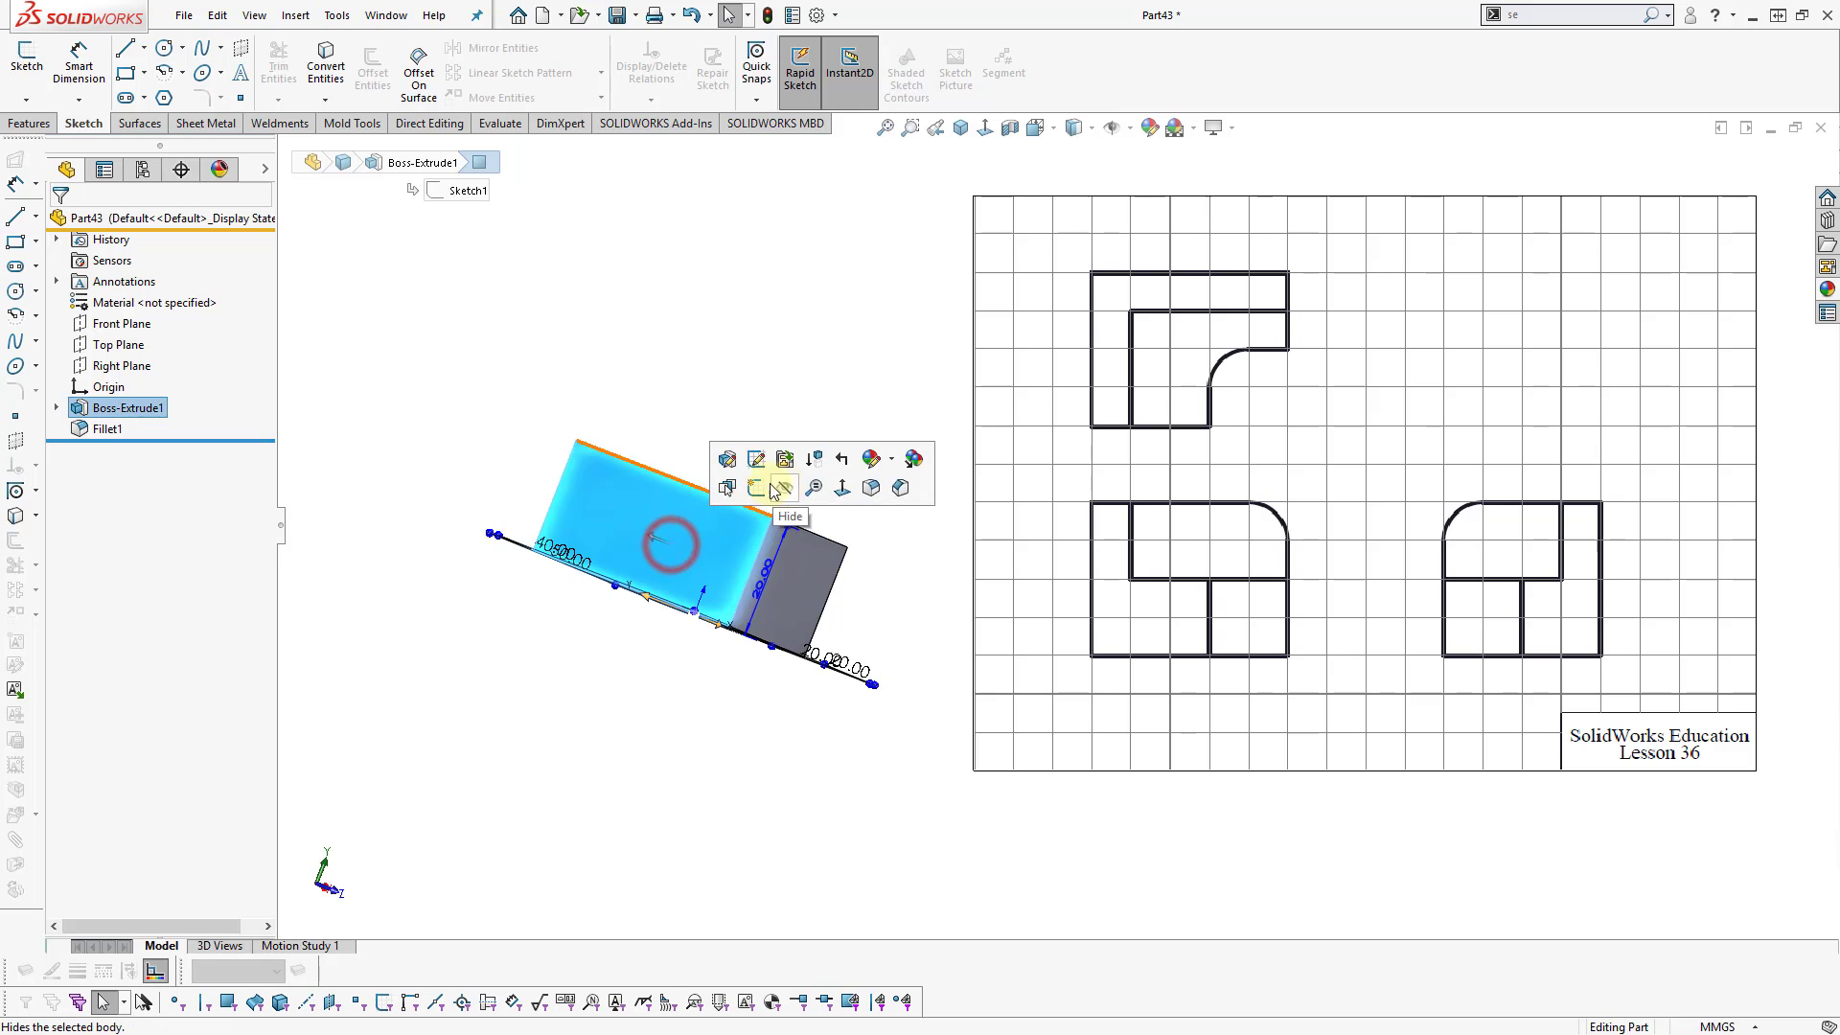
pyautogui.click(758, 488)
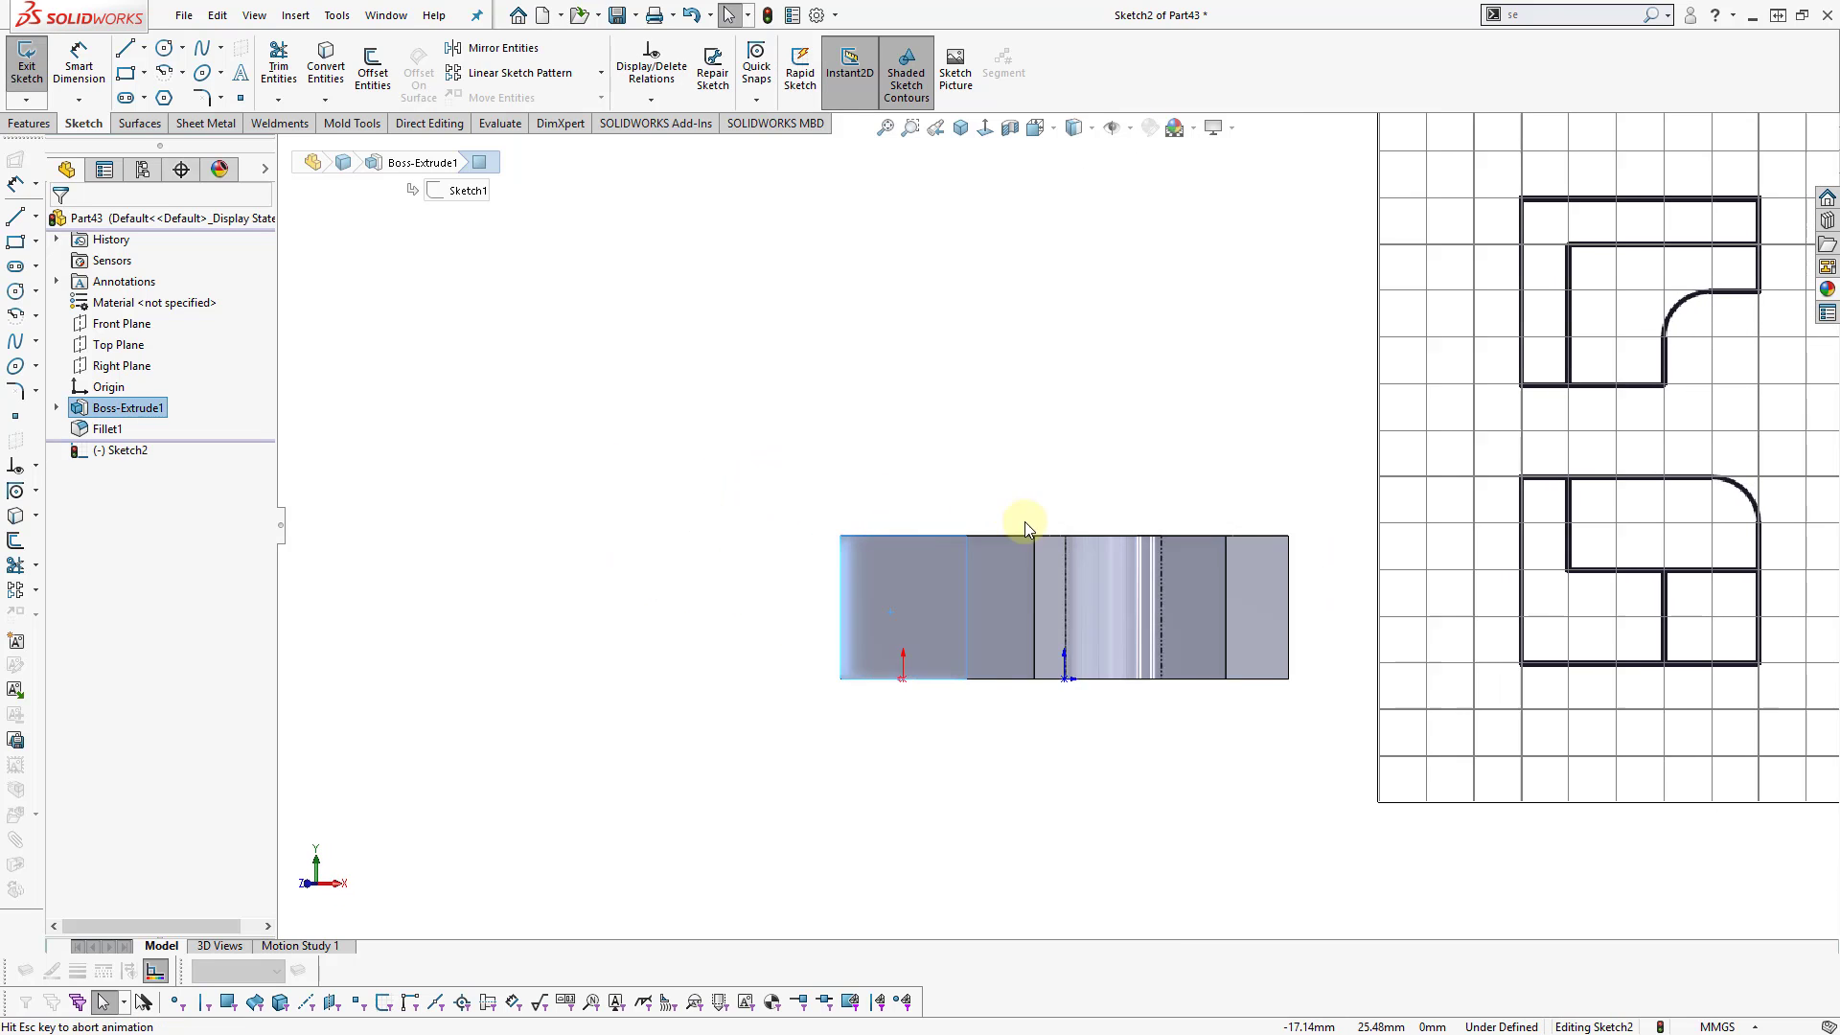
pyautogui.scroll(3, 1437, 527)
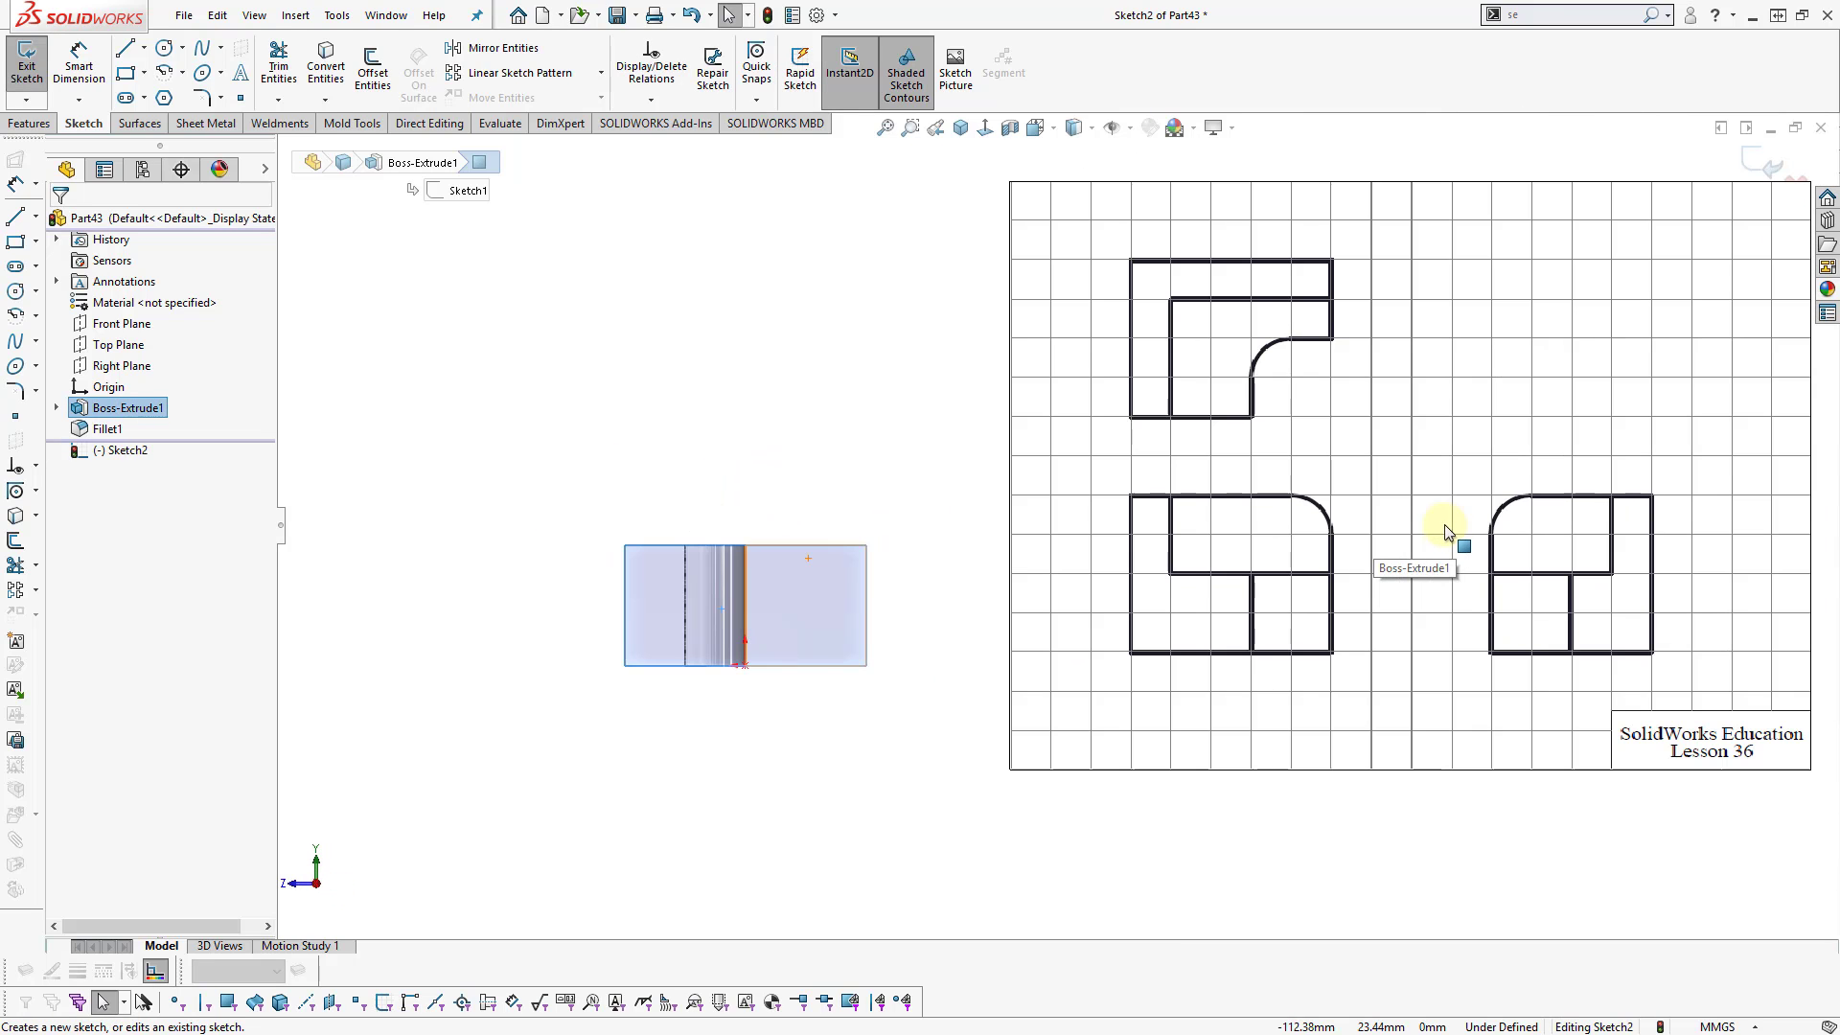
pyautogui.click(872, 419)
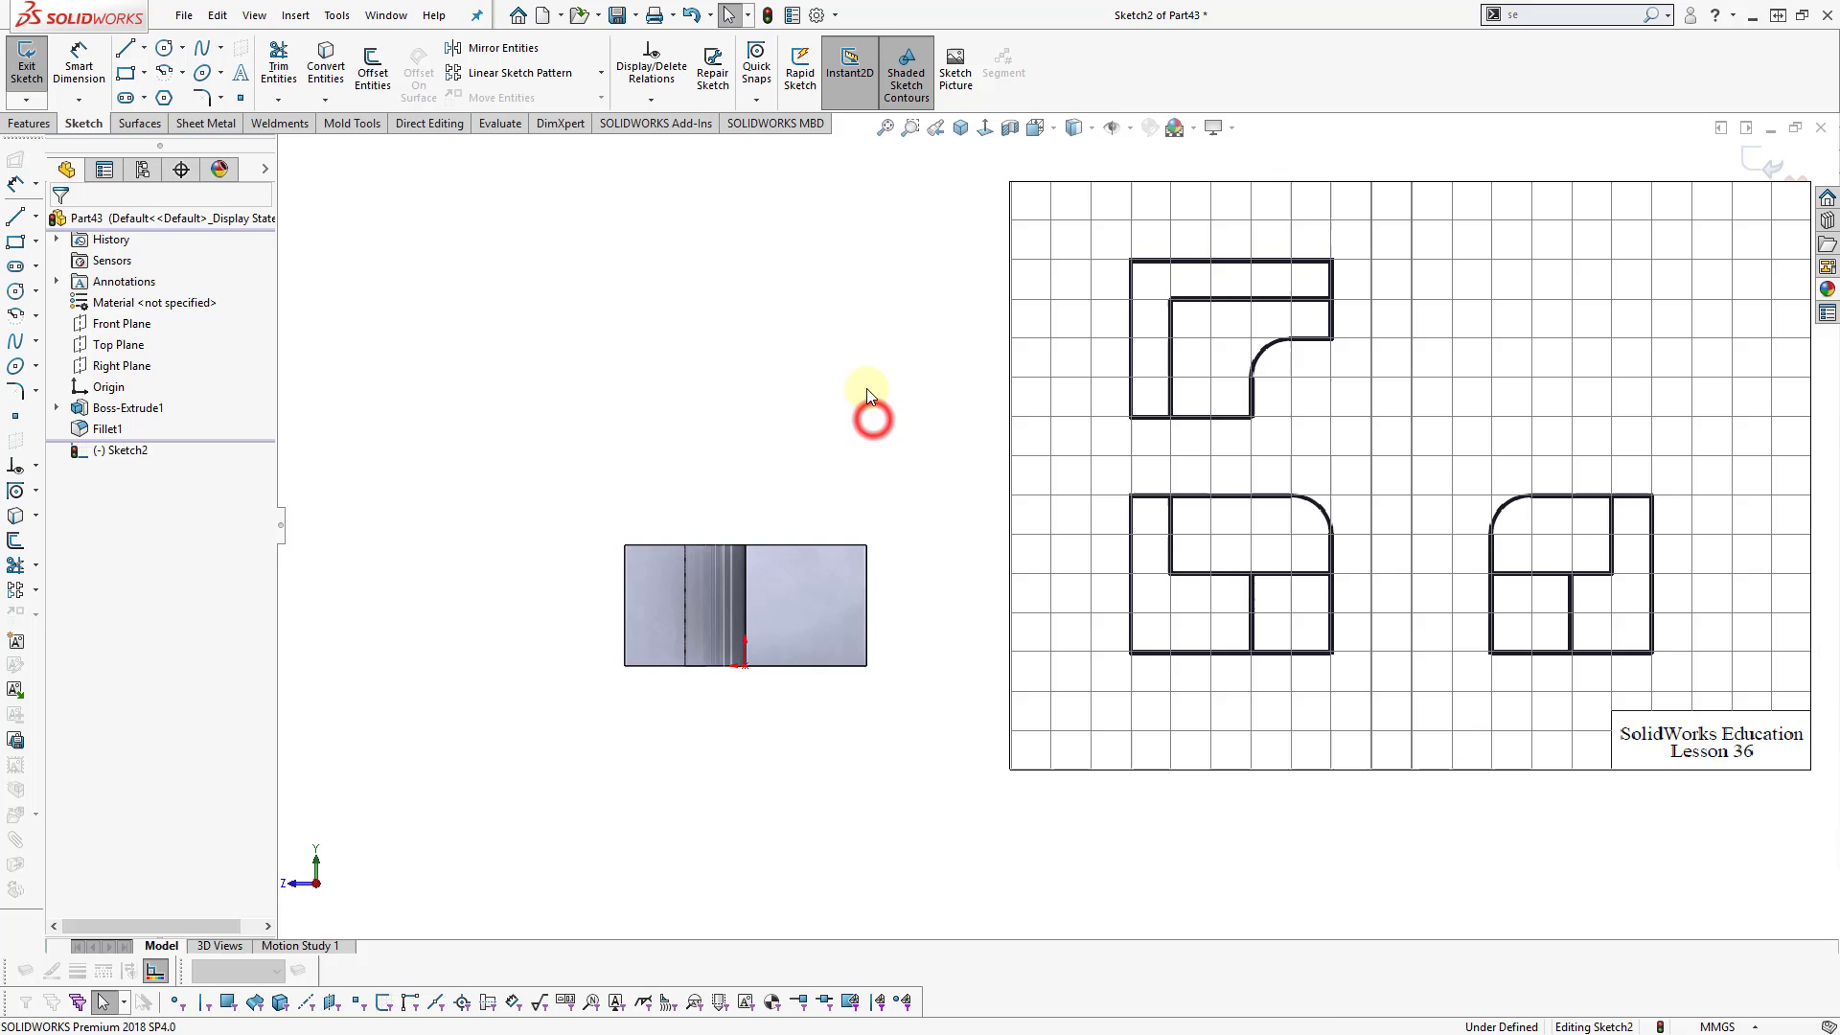
pyautogui.click(867, 666)
pyautogui.click(625, 456)
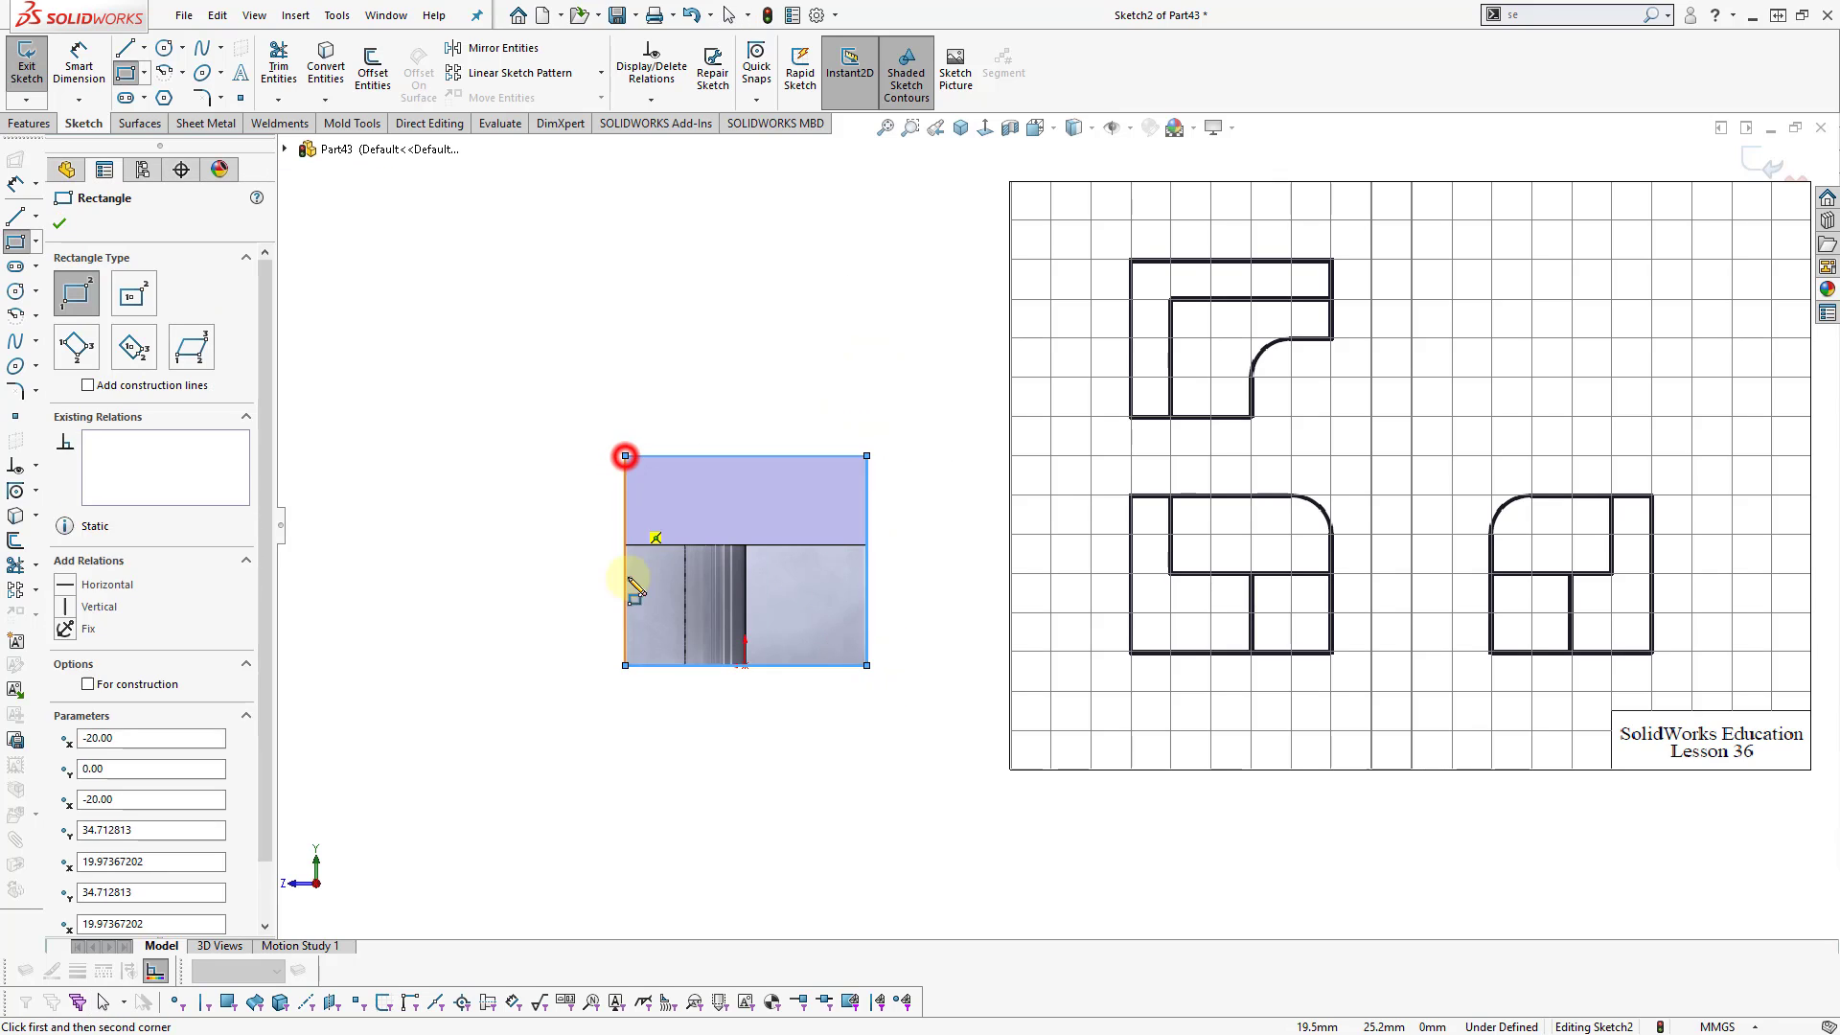
pyautogui.press('Escape')
pyautogui.click(625, 665)
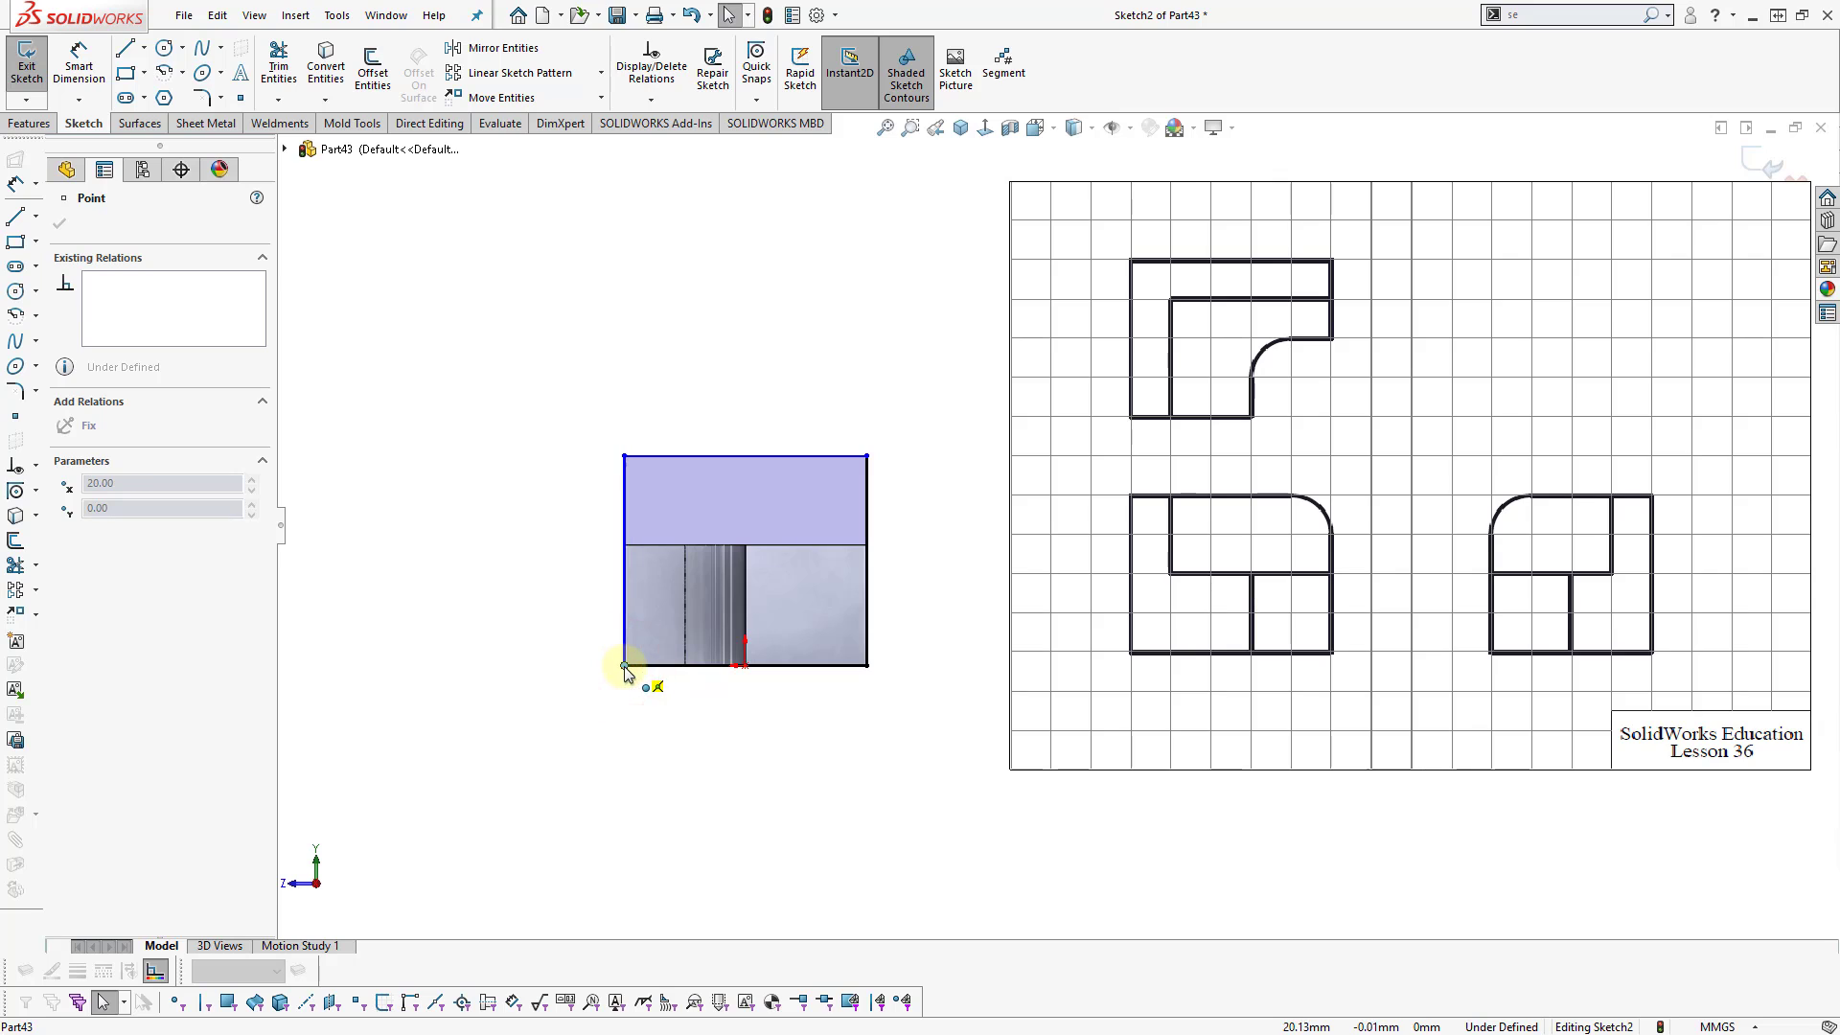
pyautogui.click(622, 742)
# - Dimension the rectangle's vertical side as 40 mm
pyautogui.moveTo(684, 783); pyautogui.dragTo(691, 718, button='right')
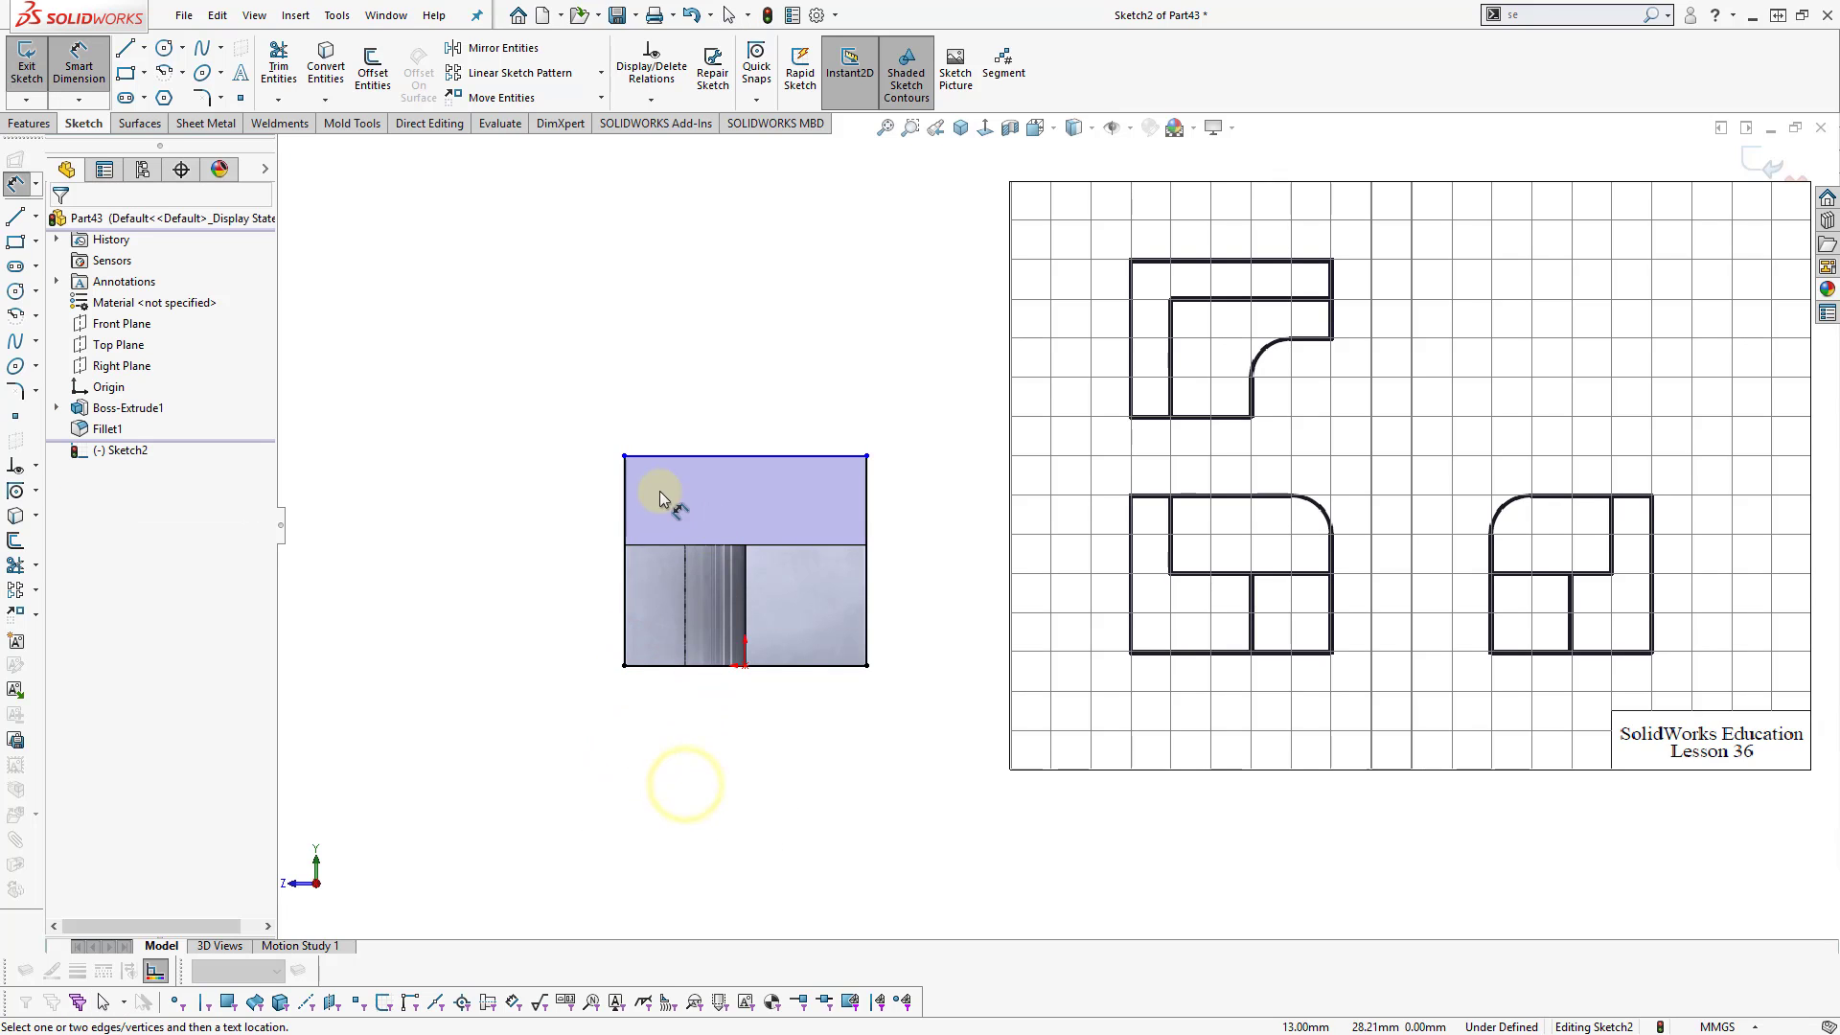
pyautogui.click(625, 478)
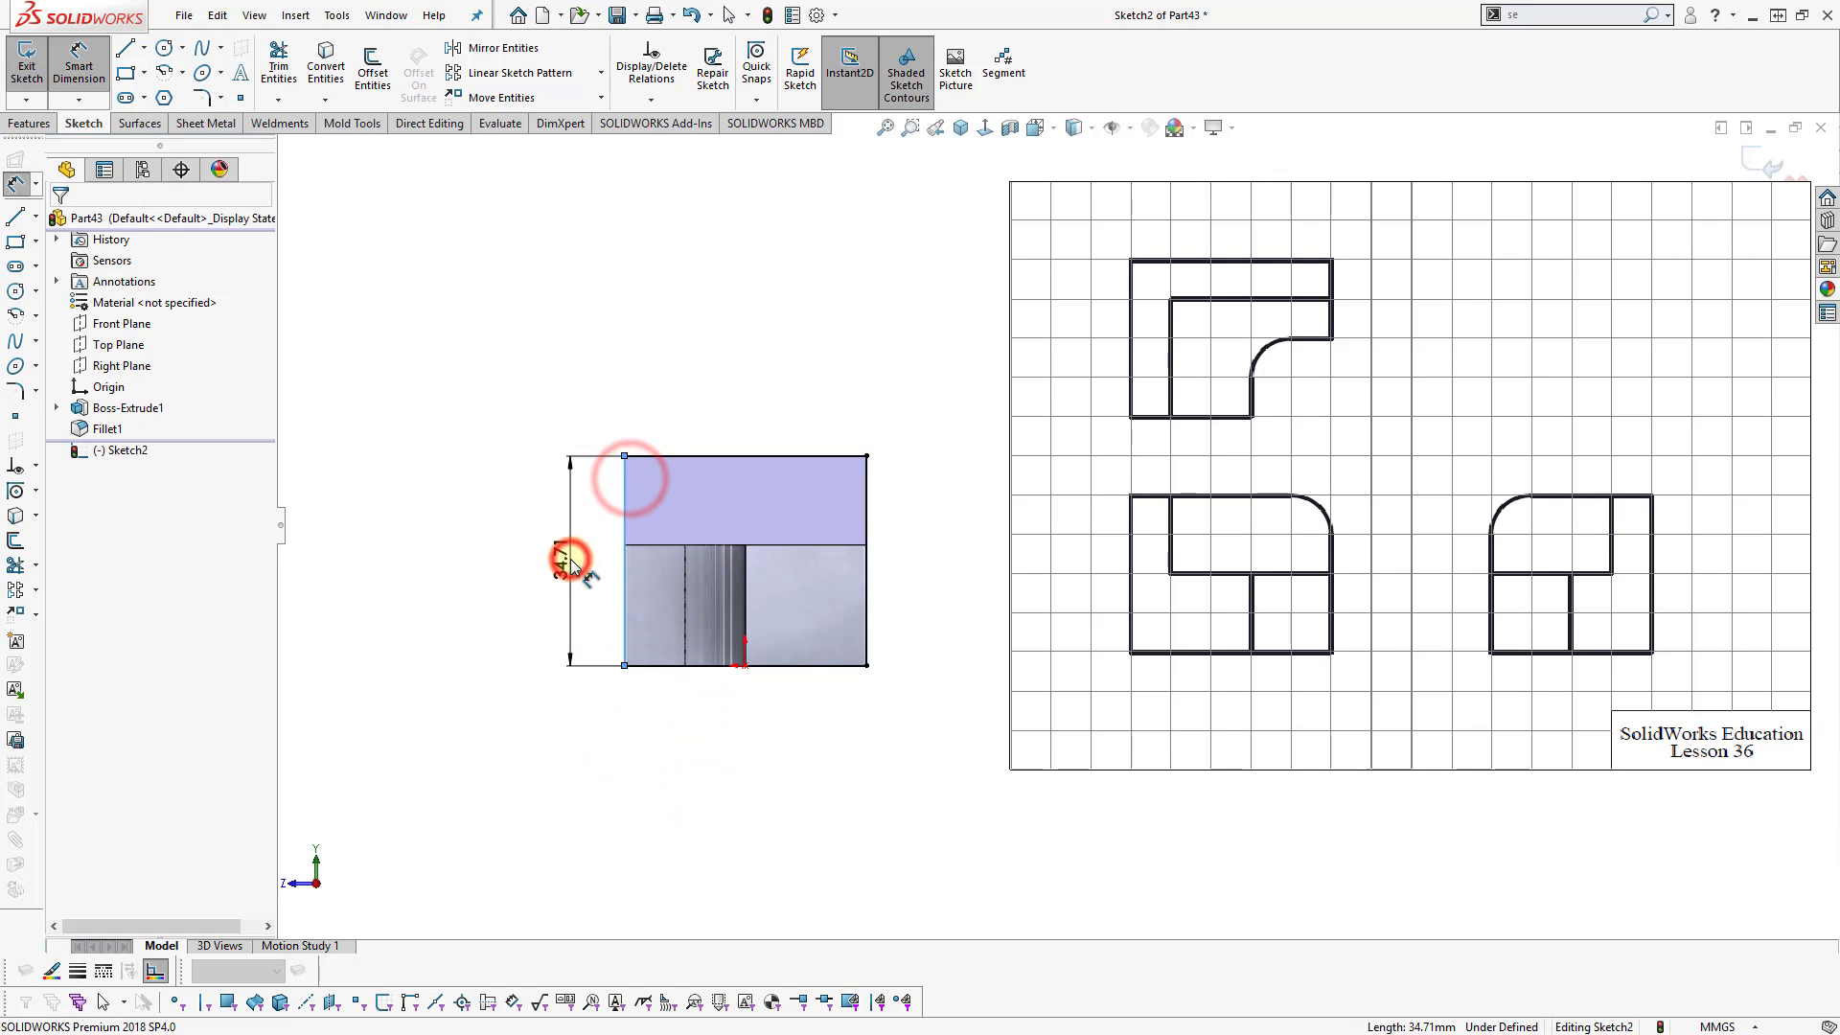
pyautogui.click(571, 560)
pyautogui.write('40')
pyautogui.press('Return')
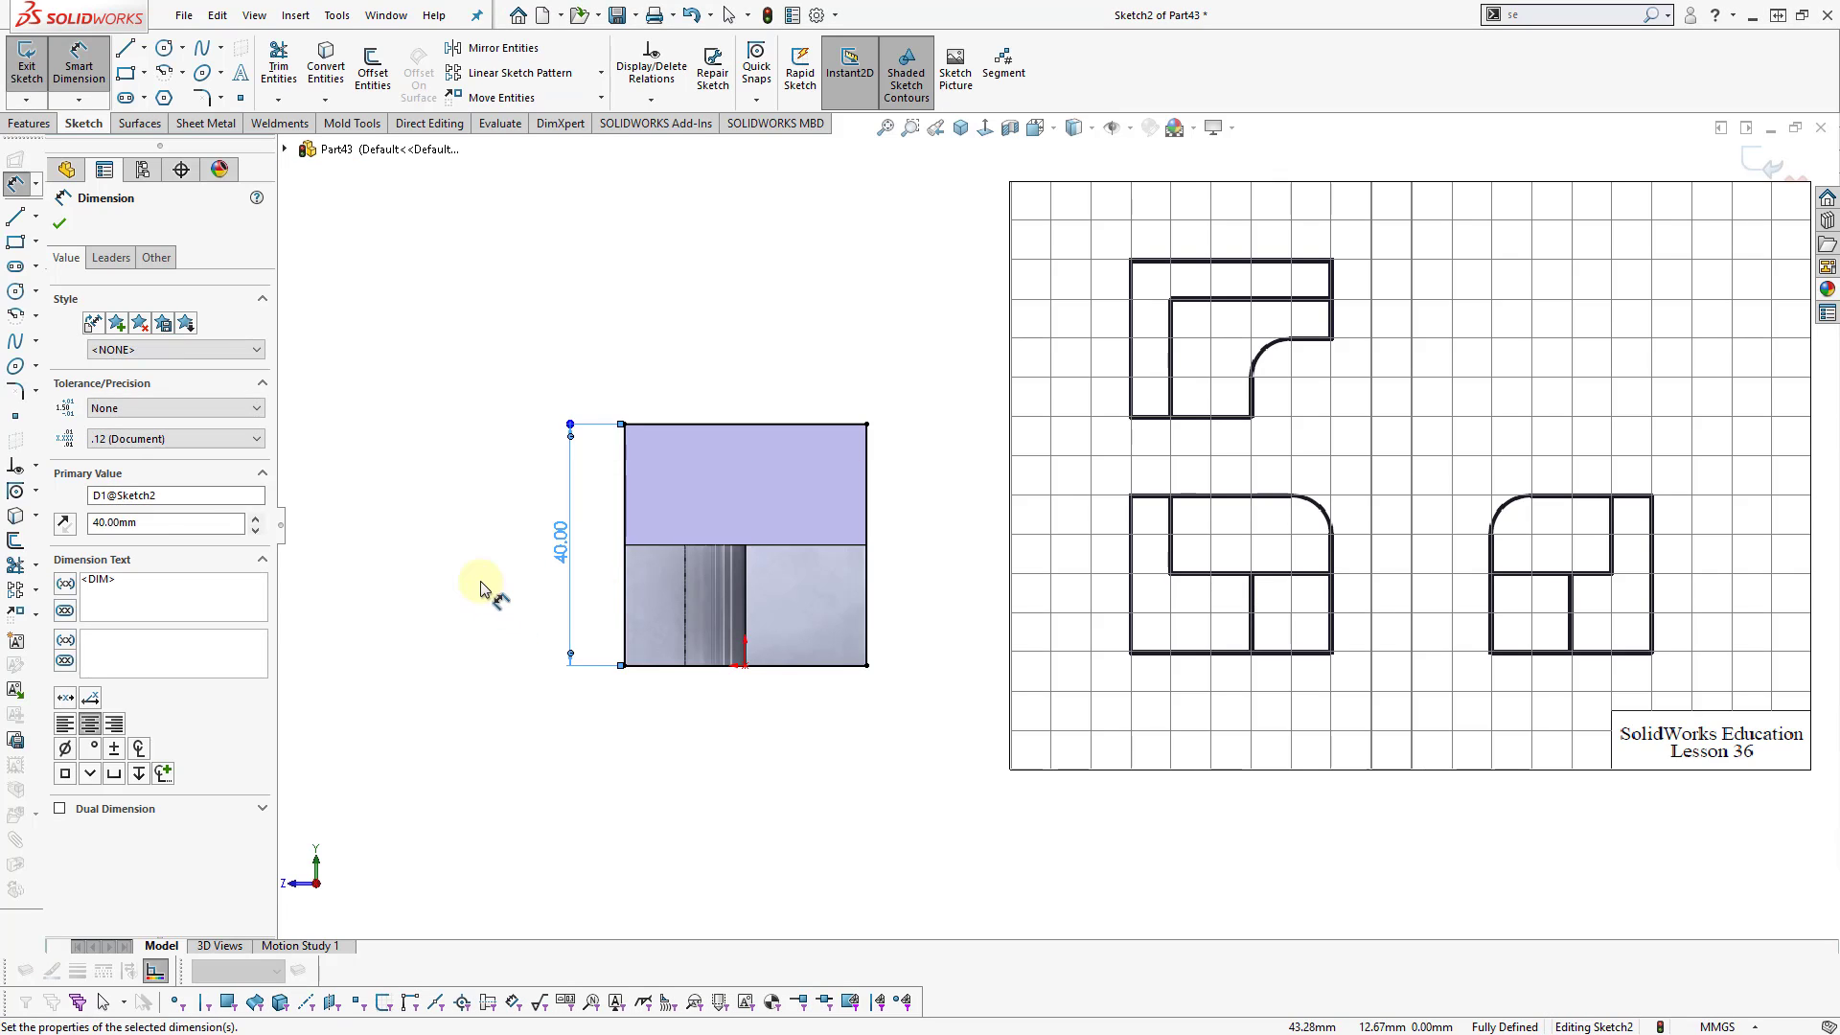
pyautogui.press('Escape')
# - Extrude the rectangle as a blind boss 10 mm thick, reversed to run inward over the base, forming the left wall
pyautogui.press('s')
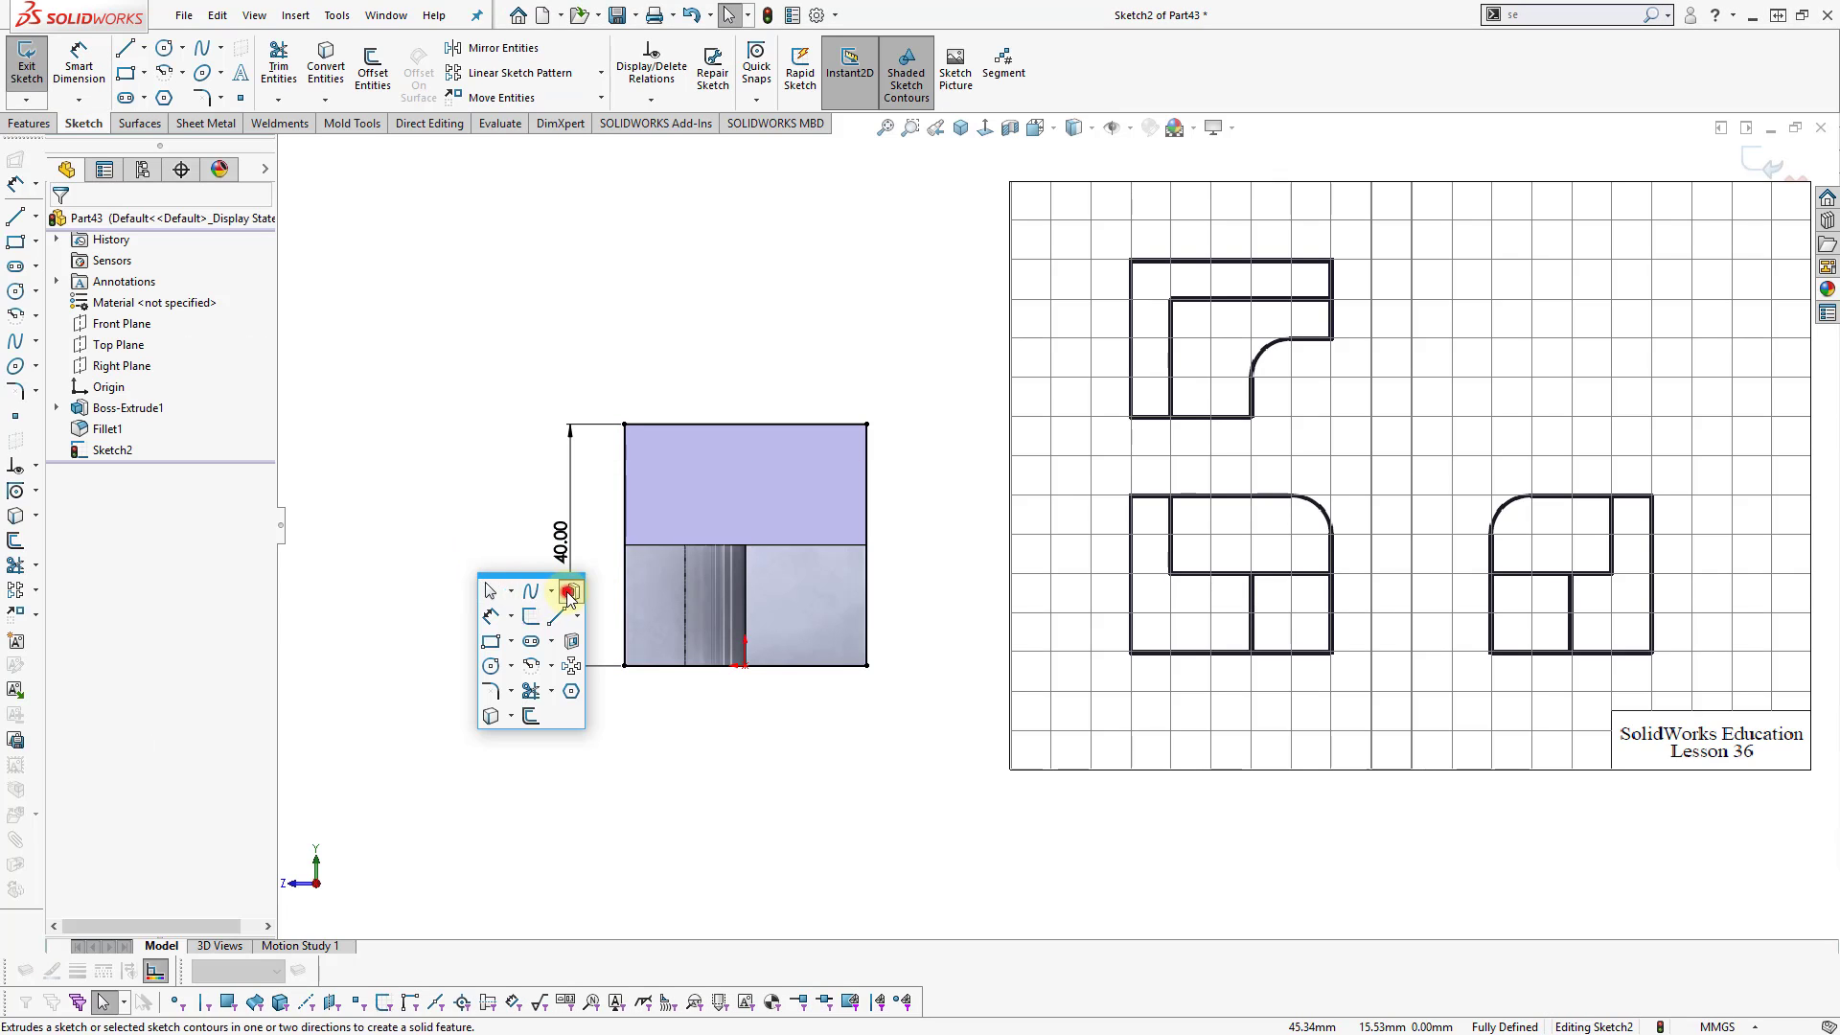
pyautogui.click(569, 593)
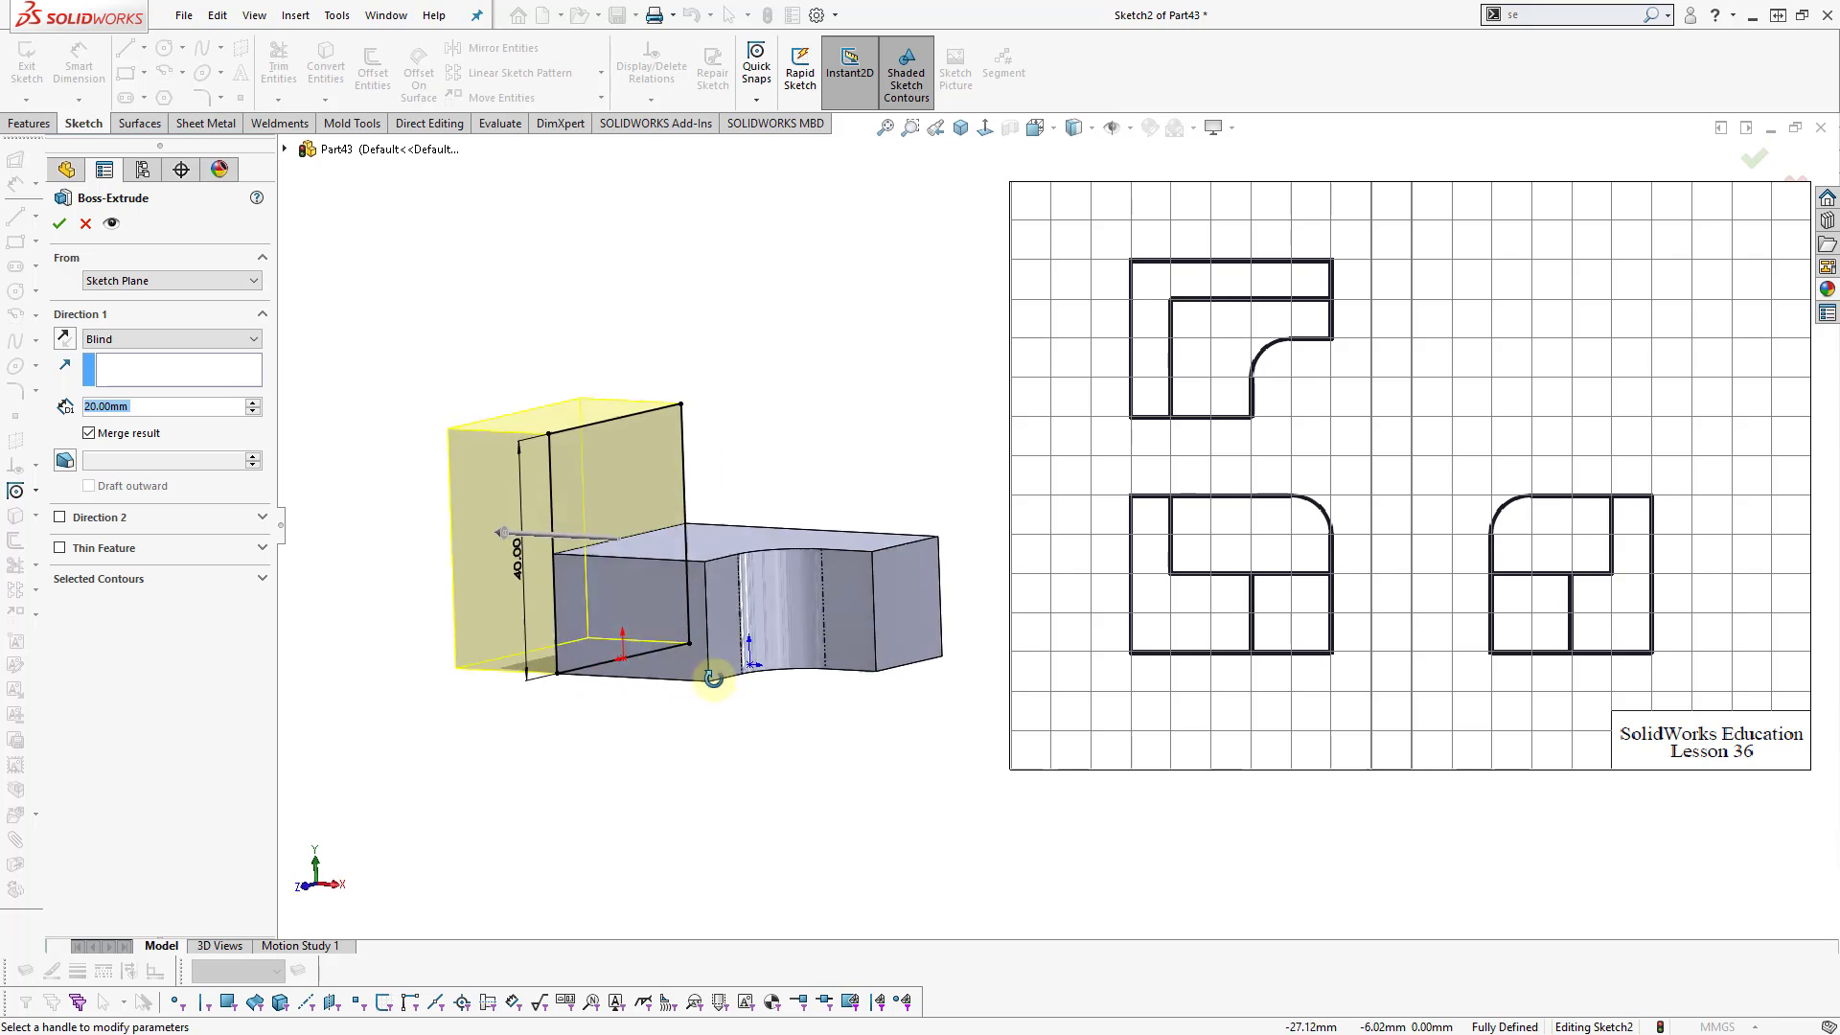
pyautogui.click(63, 338)
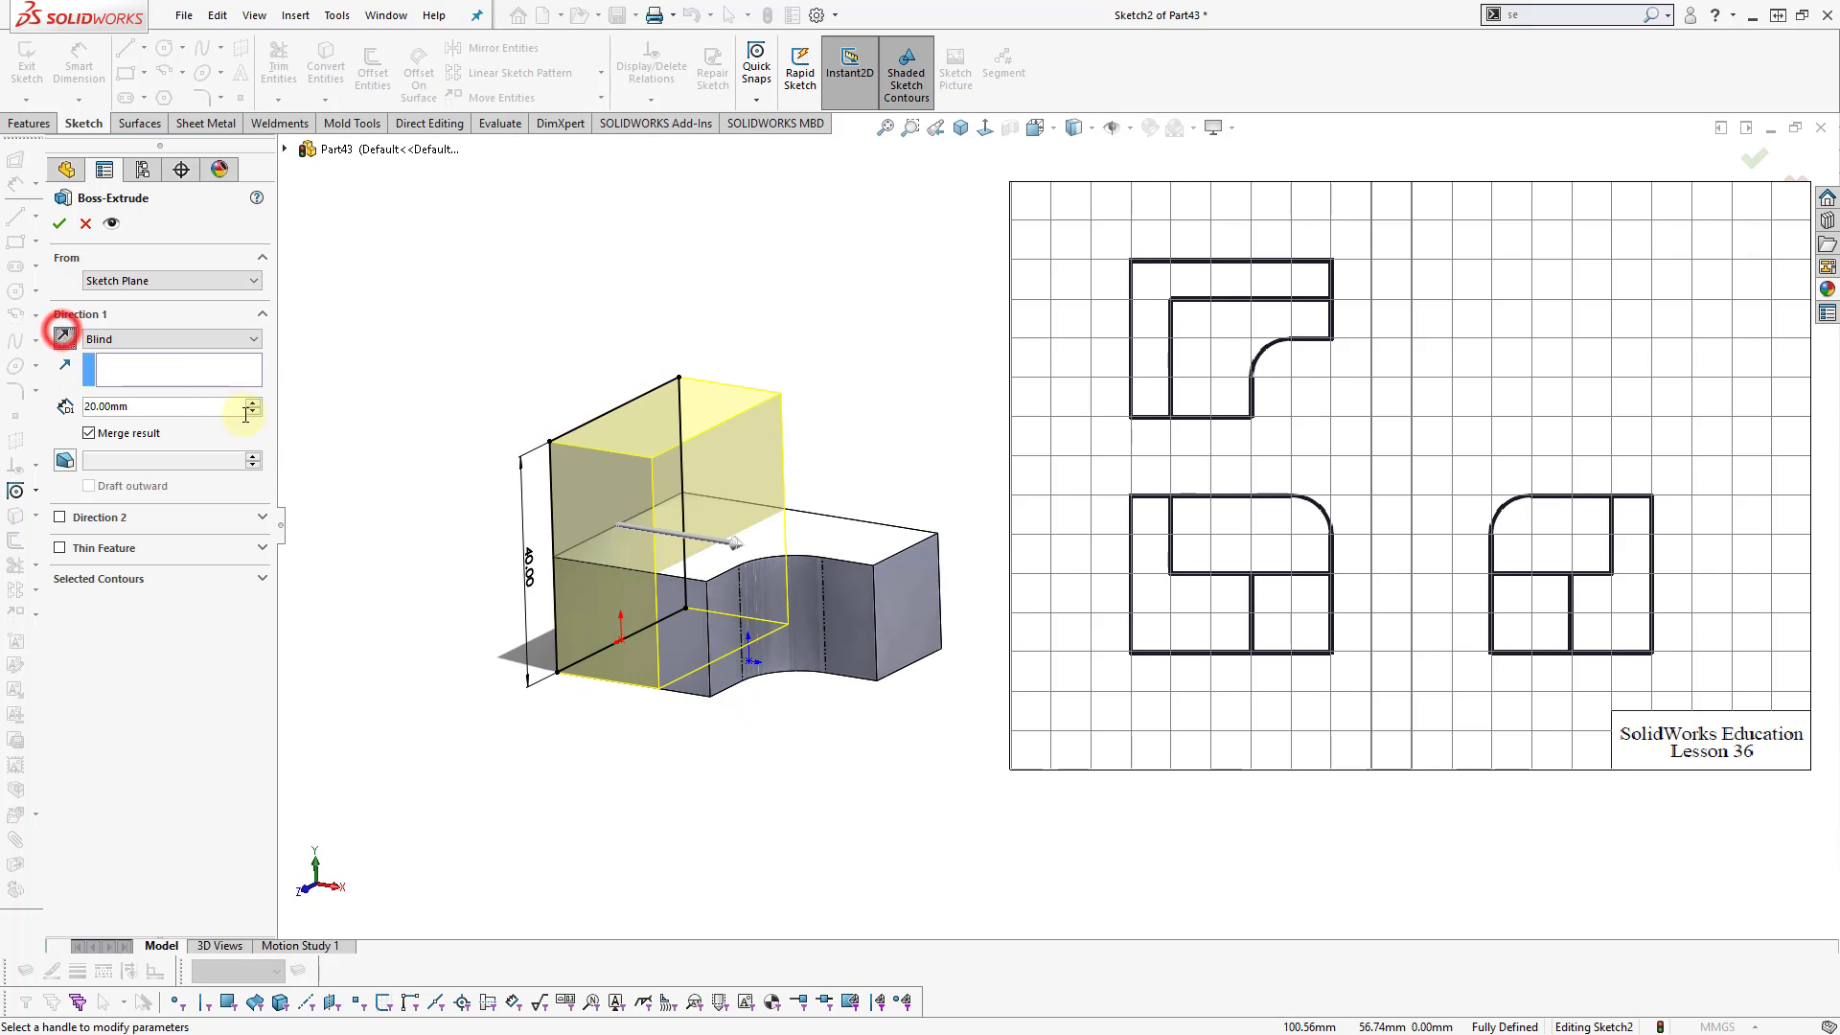
pyautogui.click(253, 412)
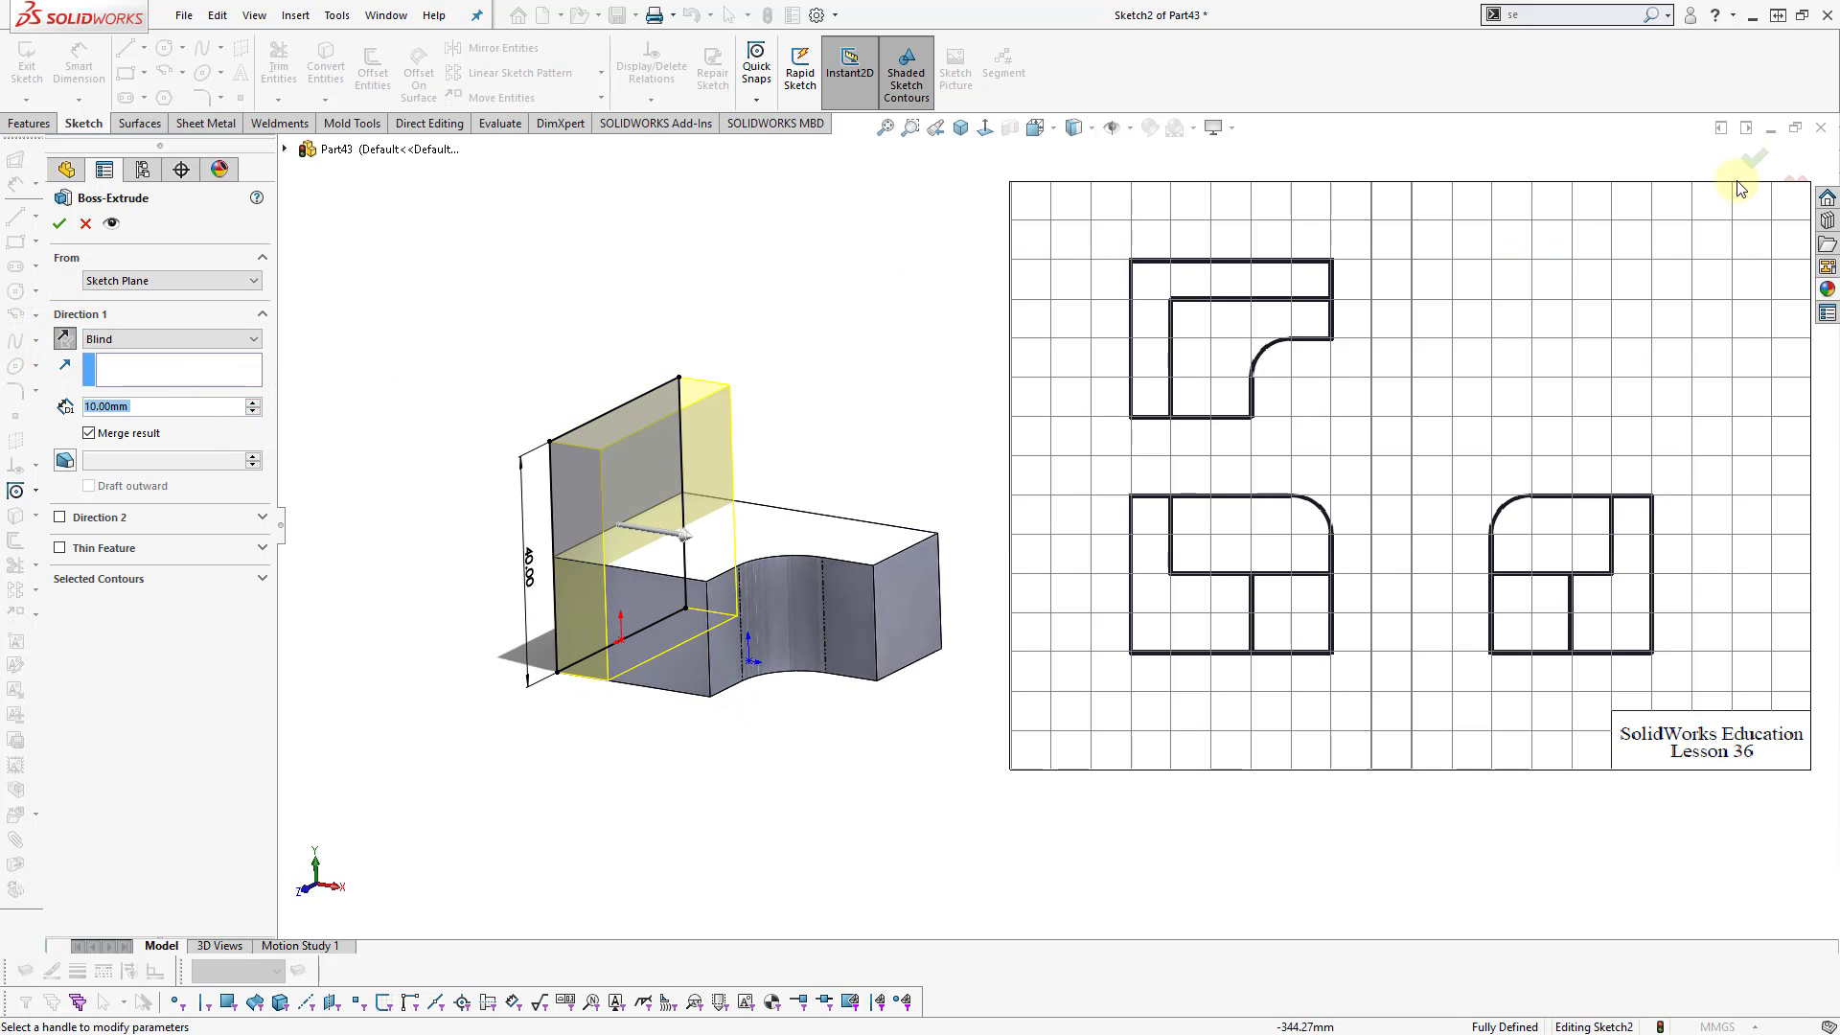
pyautogui.click(1756, 157)
pyautogui.click(837, 435)
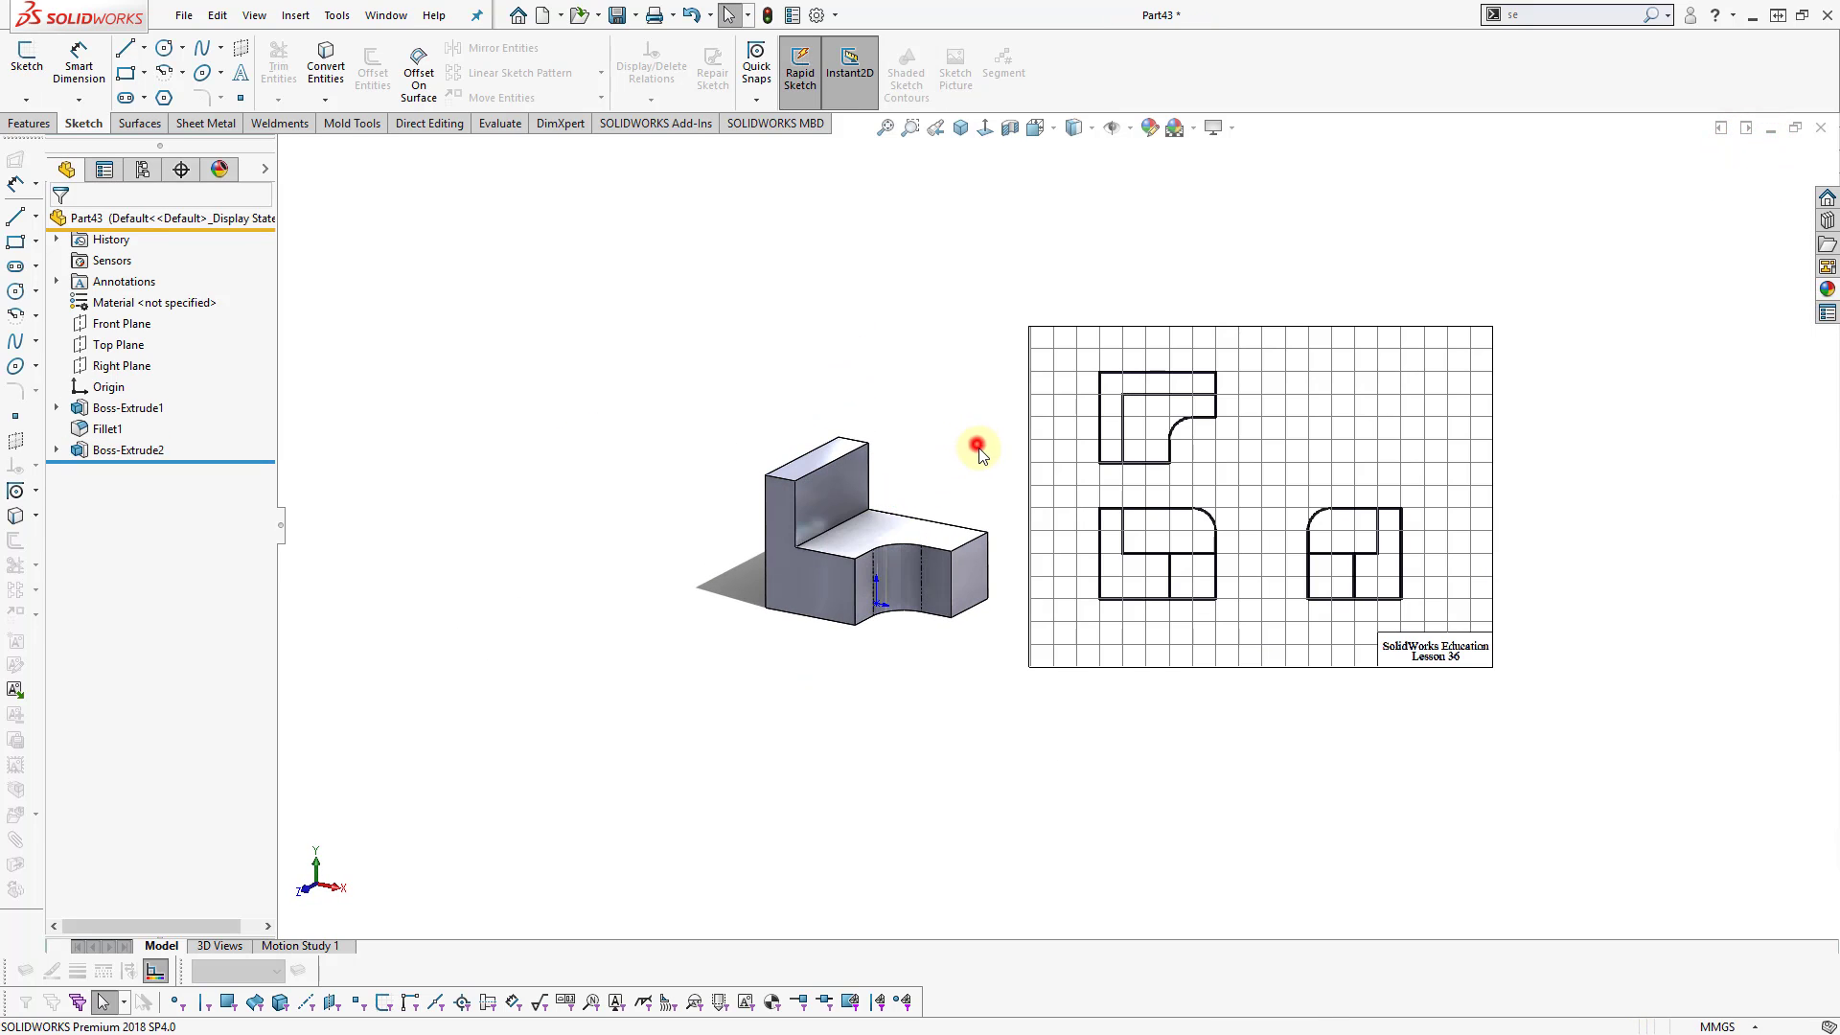
# - Start a sketch on the back face and draw a corner rectangle about 47 mm tall from the face's bottom corner beside the left wall
pyautogui.scroll(-3, 975, 547)
pyautogui.moveTo(963, 527); pyautogui.dragTo(773, 581, button='middle')
pyautogui.click(924, 559)
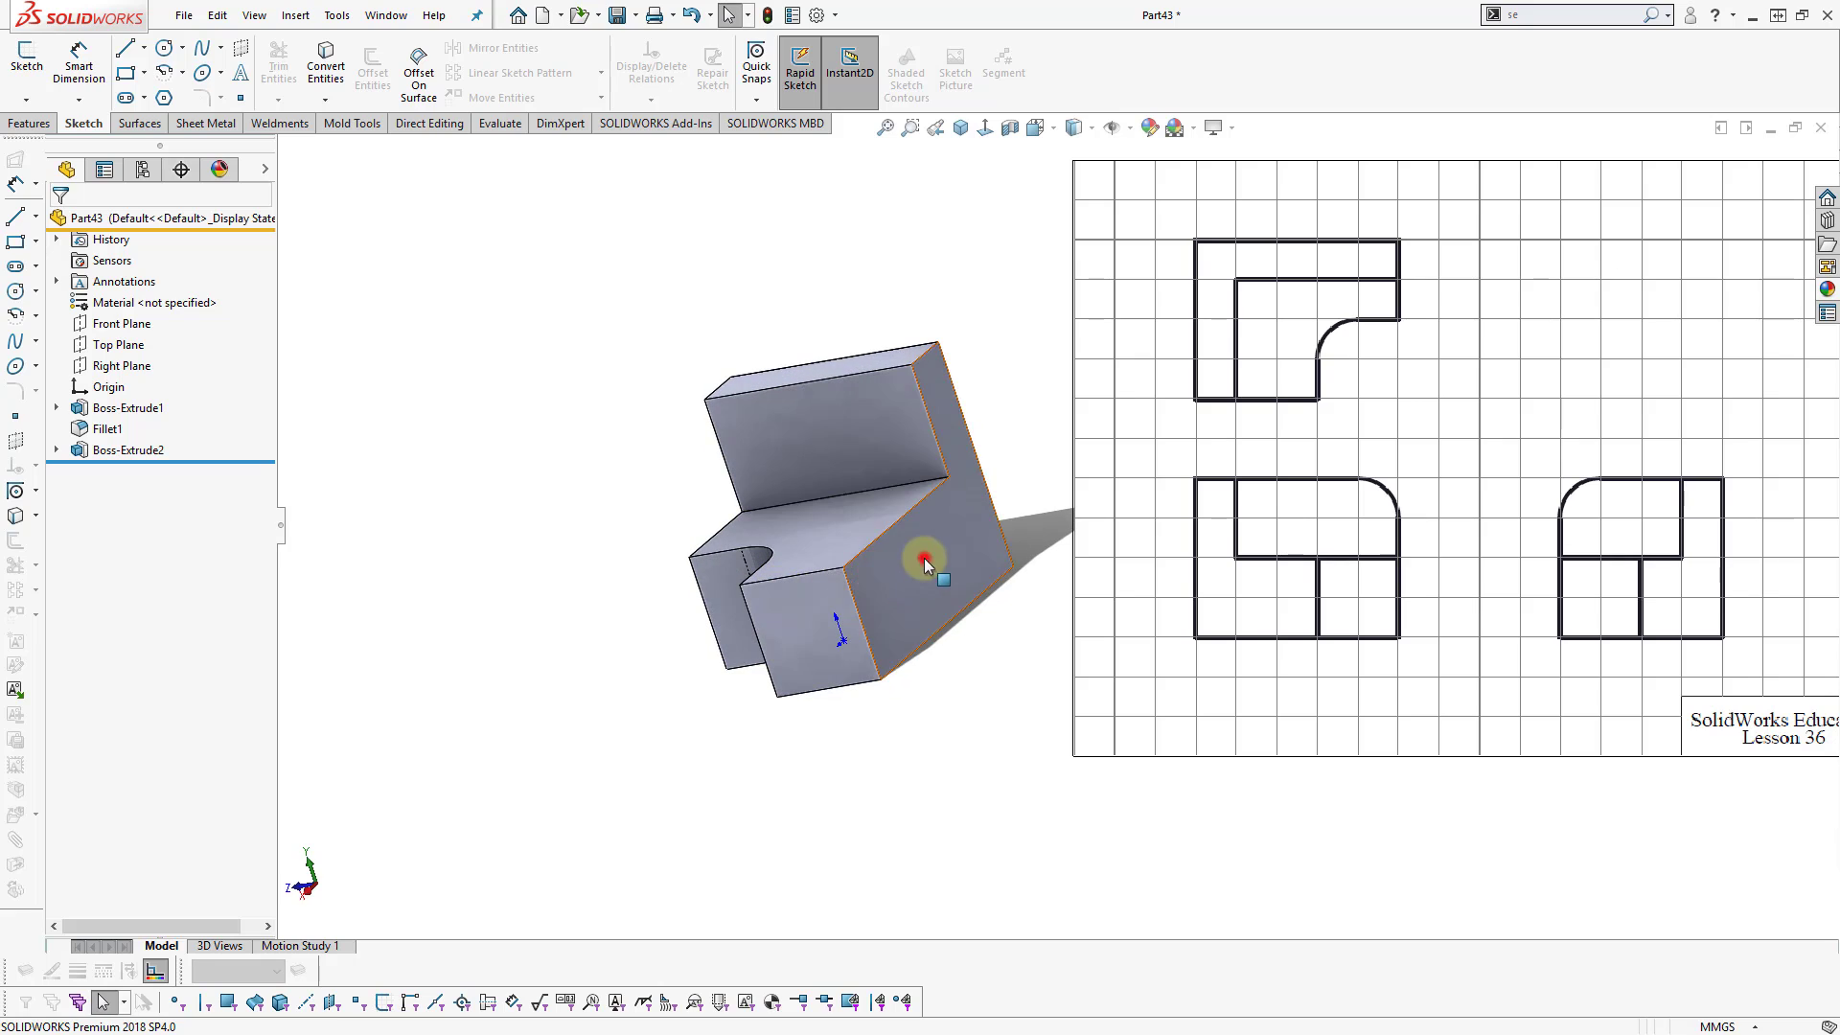
pyautogui.click(1009, 502)
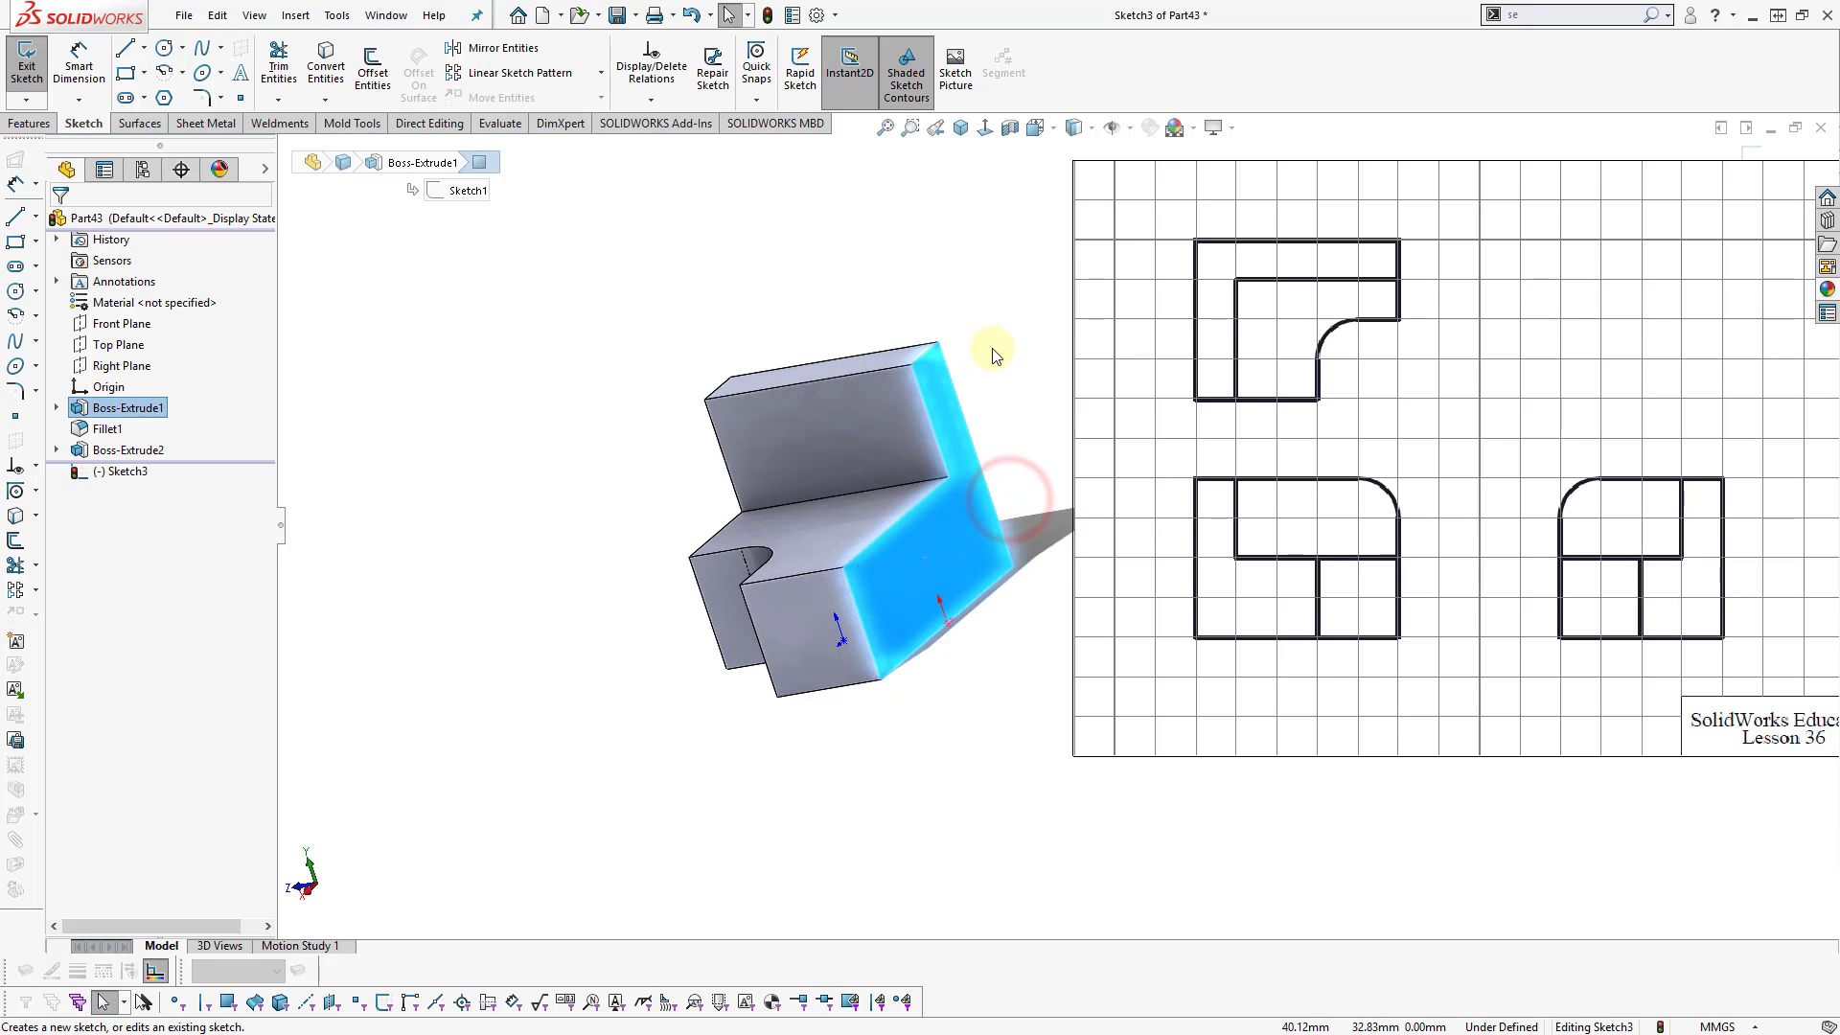
pyautogui.moveTo(997, 341); pyautogui.dragTo(1006, 402, button='right')
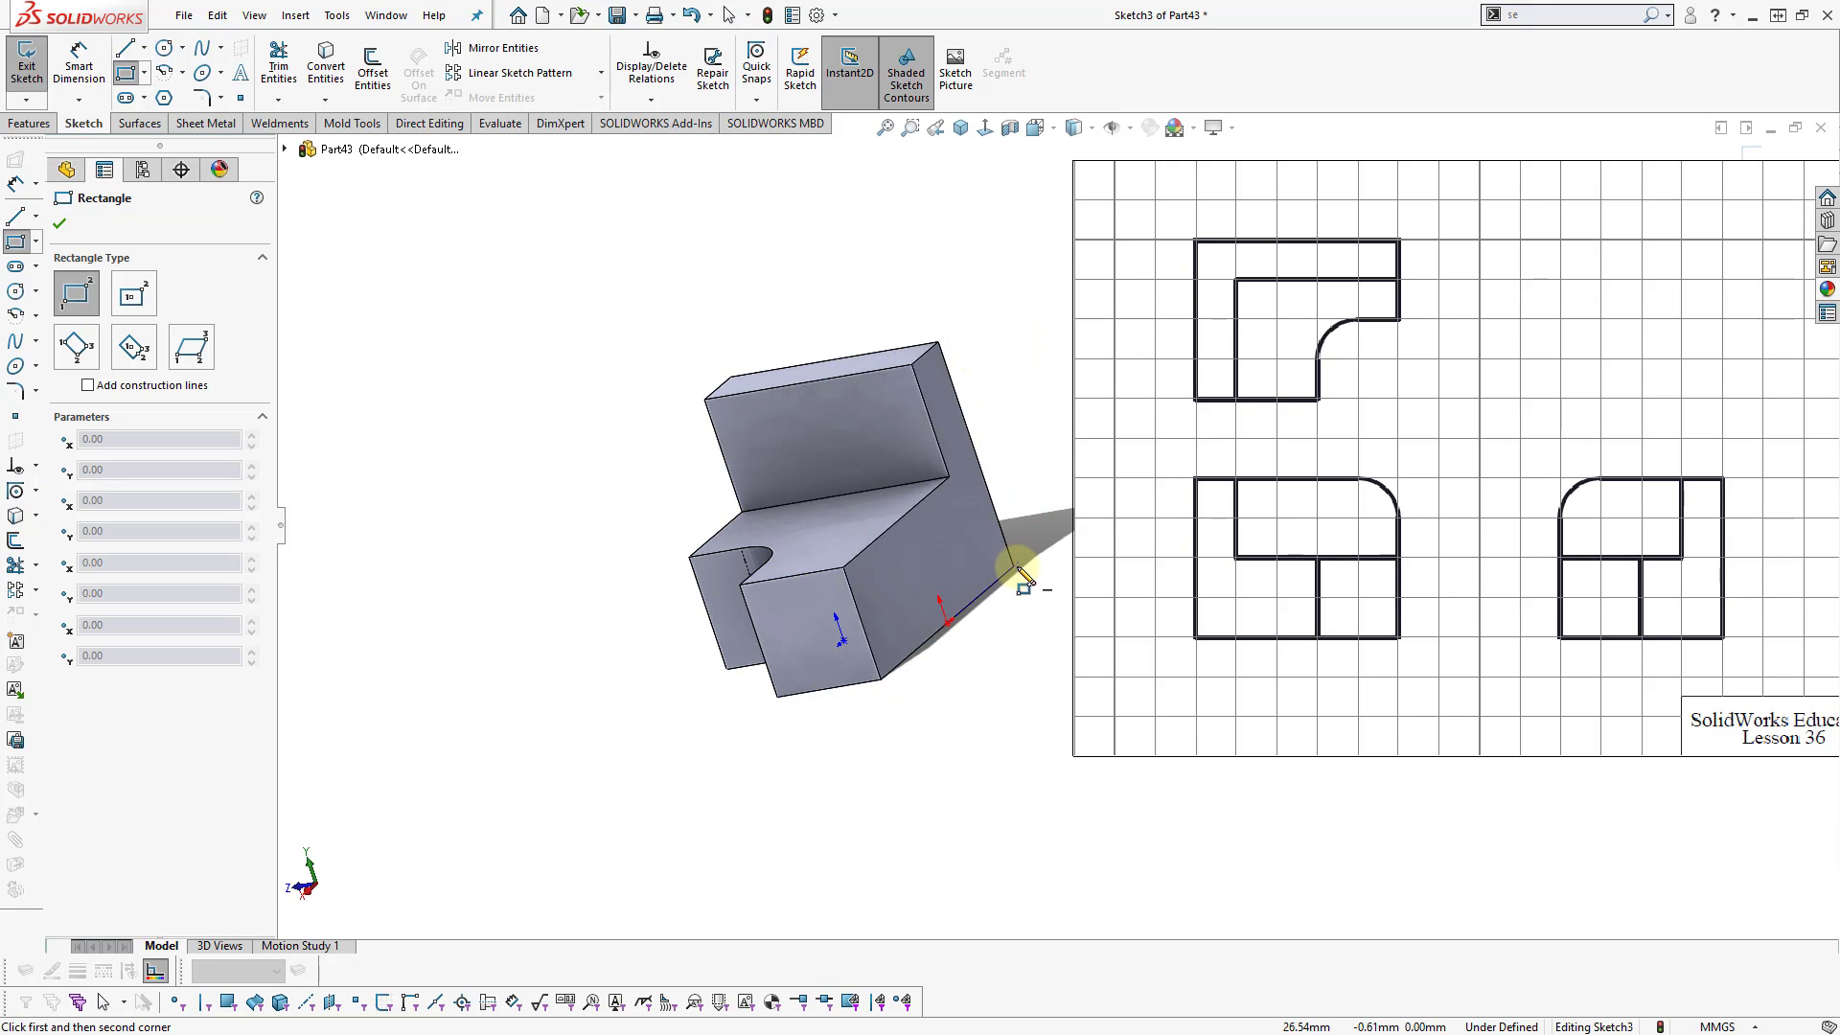
pyautogui.click(1018, 568)
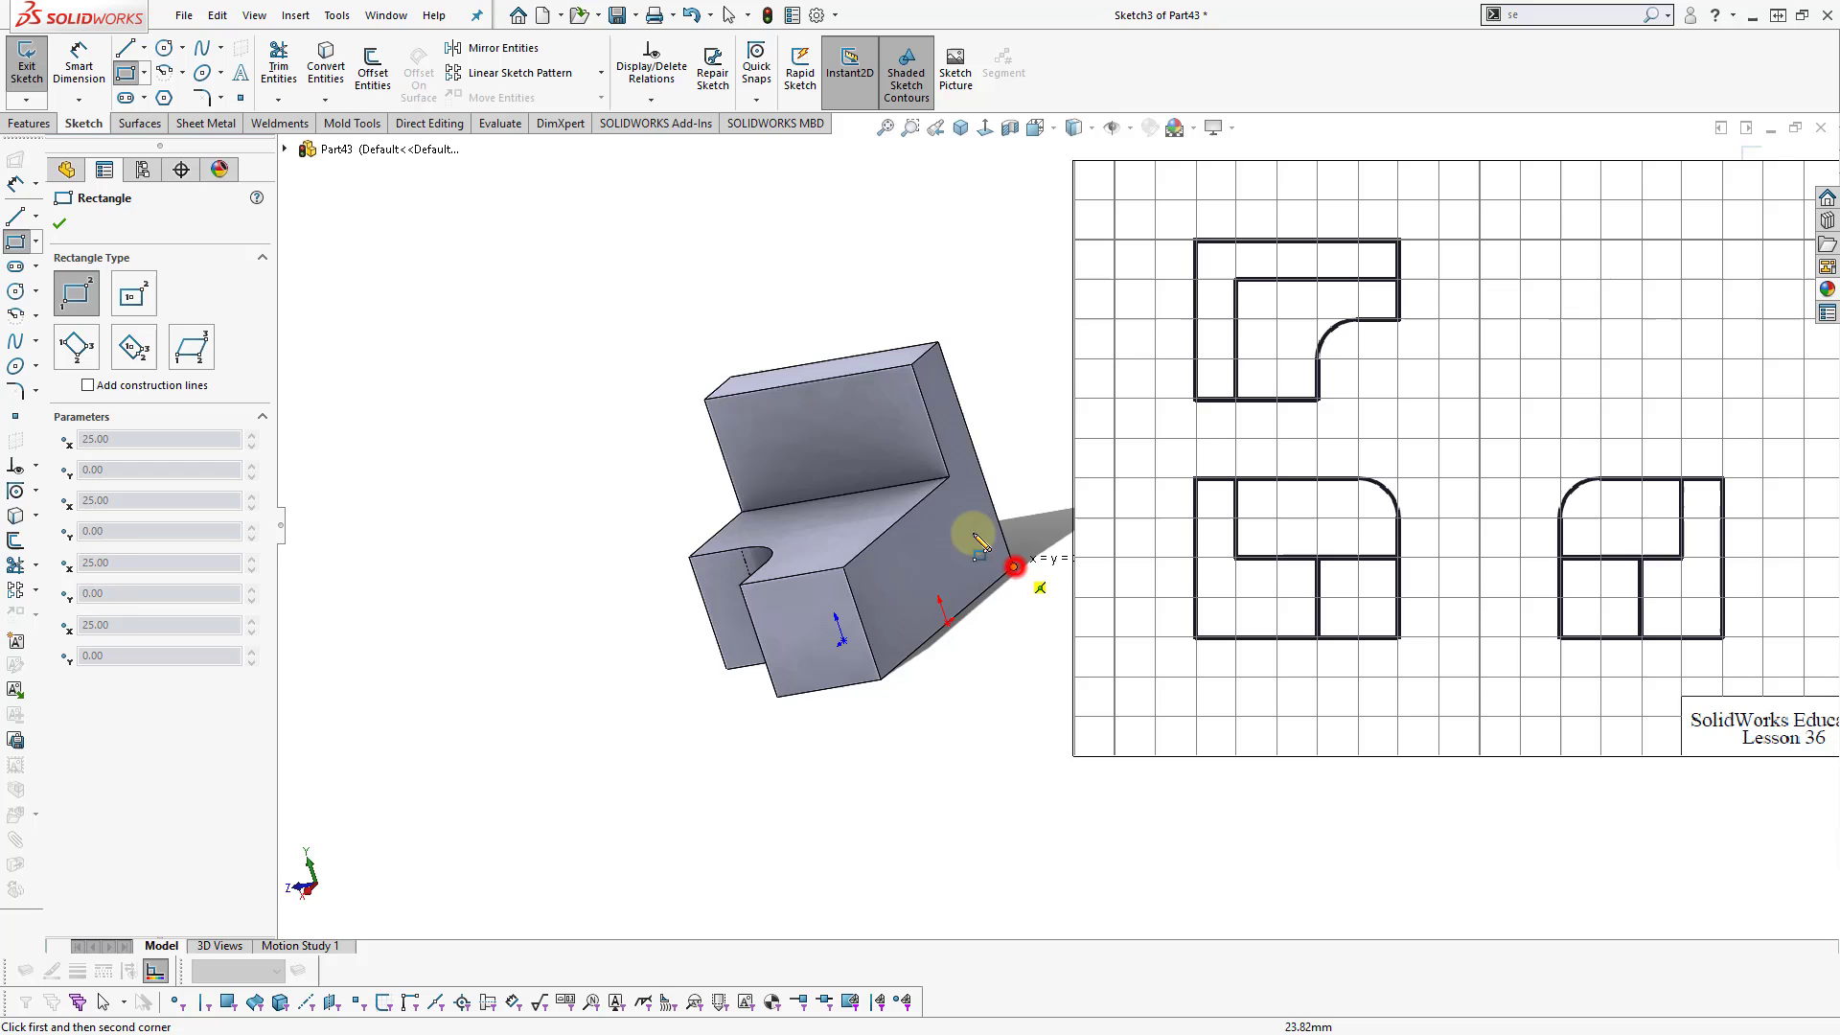
pyautogui.click(792, 423)
# - Snap the rectangle's opposite bottom corner to the base's corner and its upper corner to the top of the left wall
pyautogui.moveTo(877, 684)
pyautogui.mouseDown()
pyautogui.moveTo(899, 668)
pyautogui.moveTo(881, 680)
pyautogui.mouseUp()
pyautogui.click(896, 800)
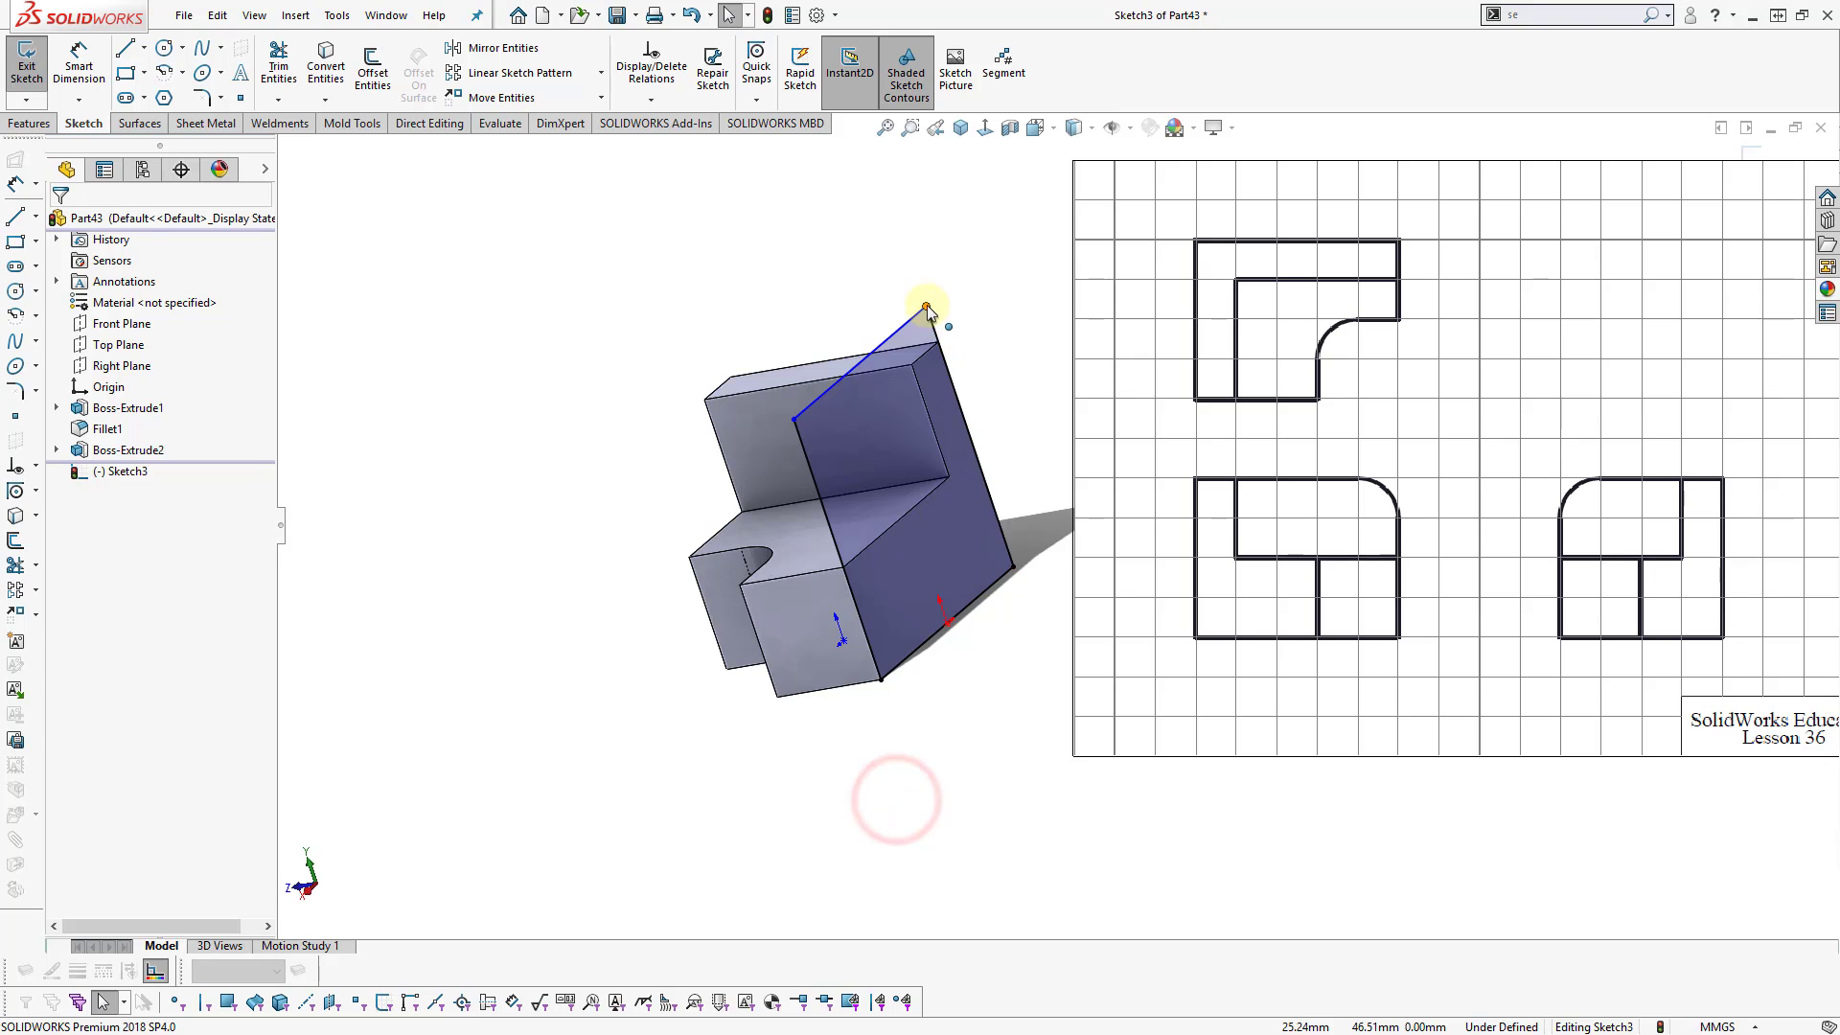
pyautogui.moveTo(927, 309); pyautogui.dragTo(939, 343)
pyautogui.click(979, 346)
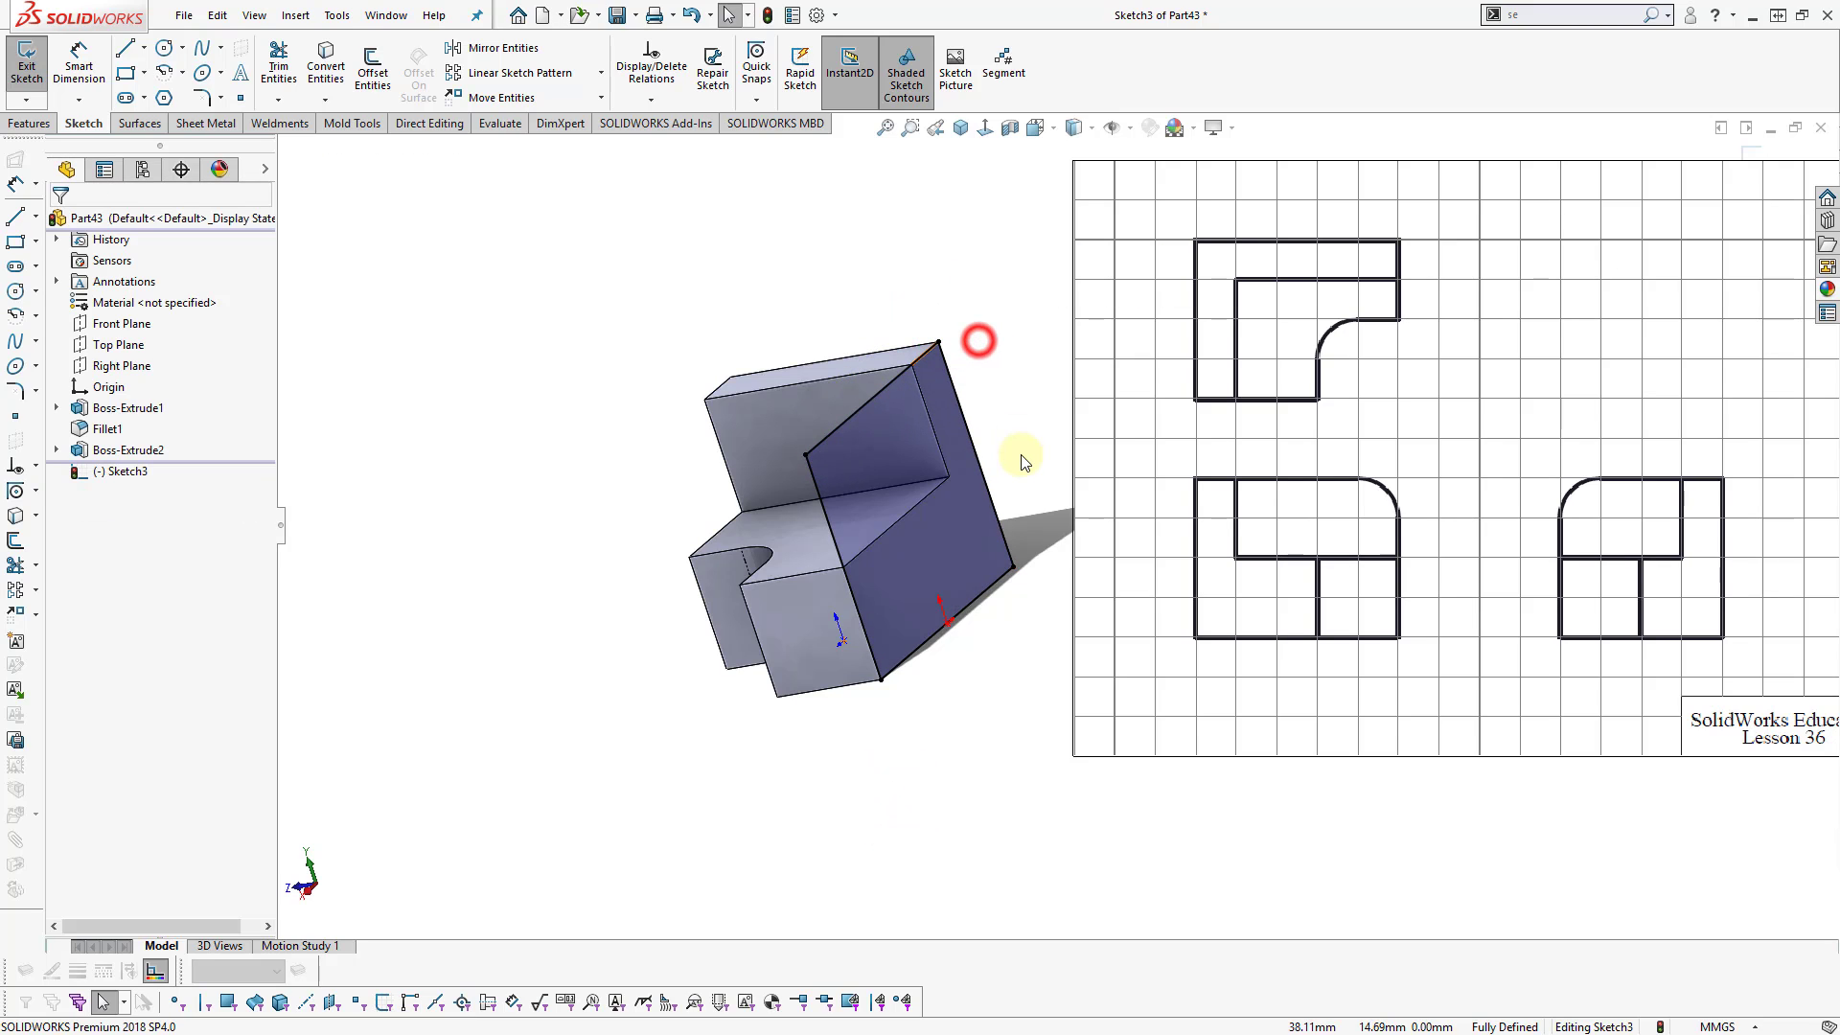
# - Extrude the back rectangle as a blind boss 10 mm thick, reversed to run inward over the base
pyautogui.rightClick(1023, 462)
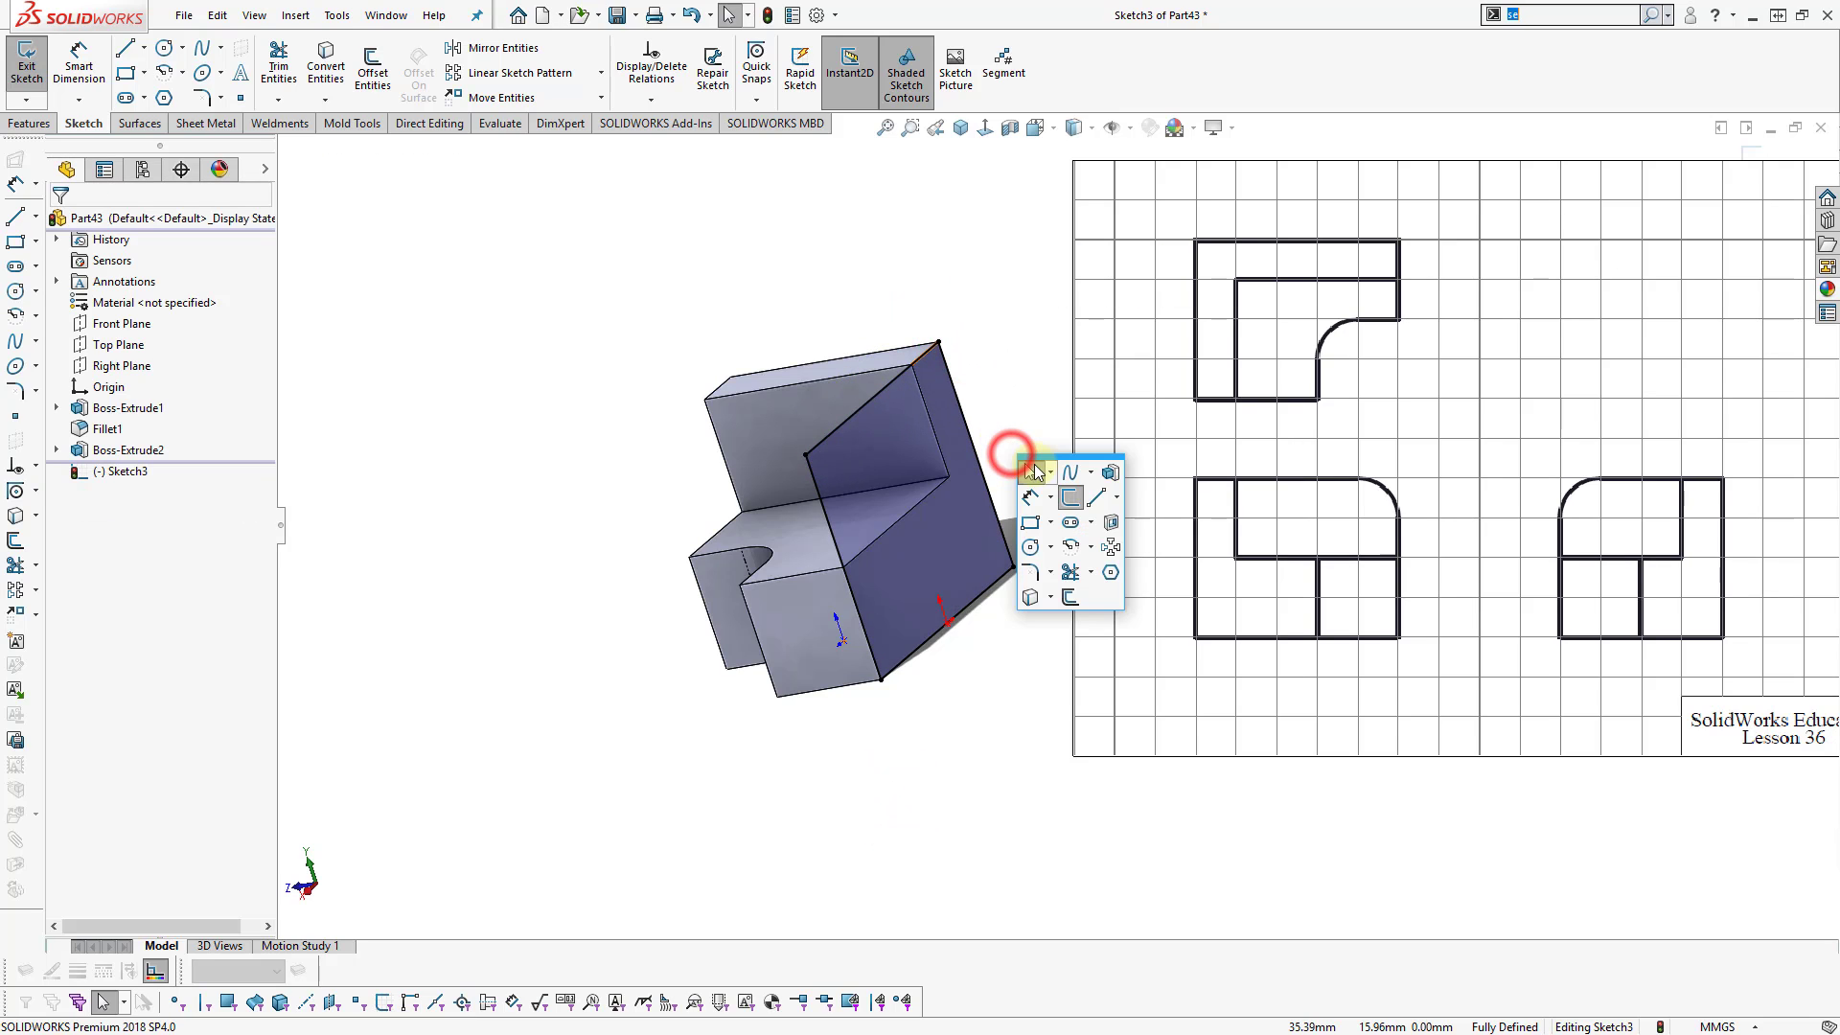
pyautogui.click(1102, 476)
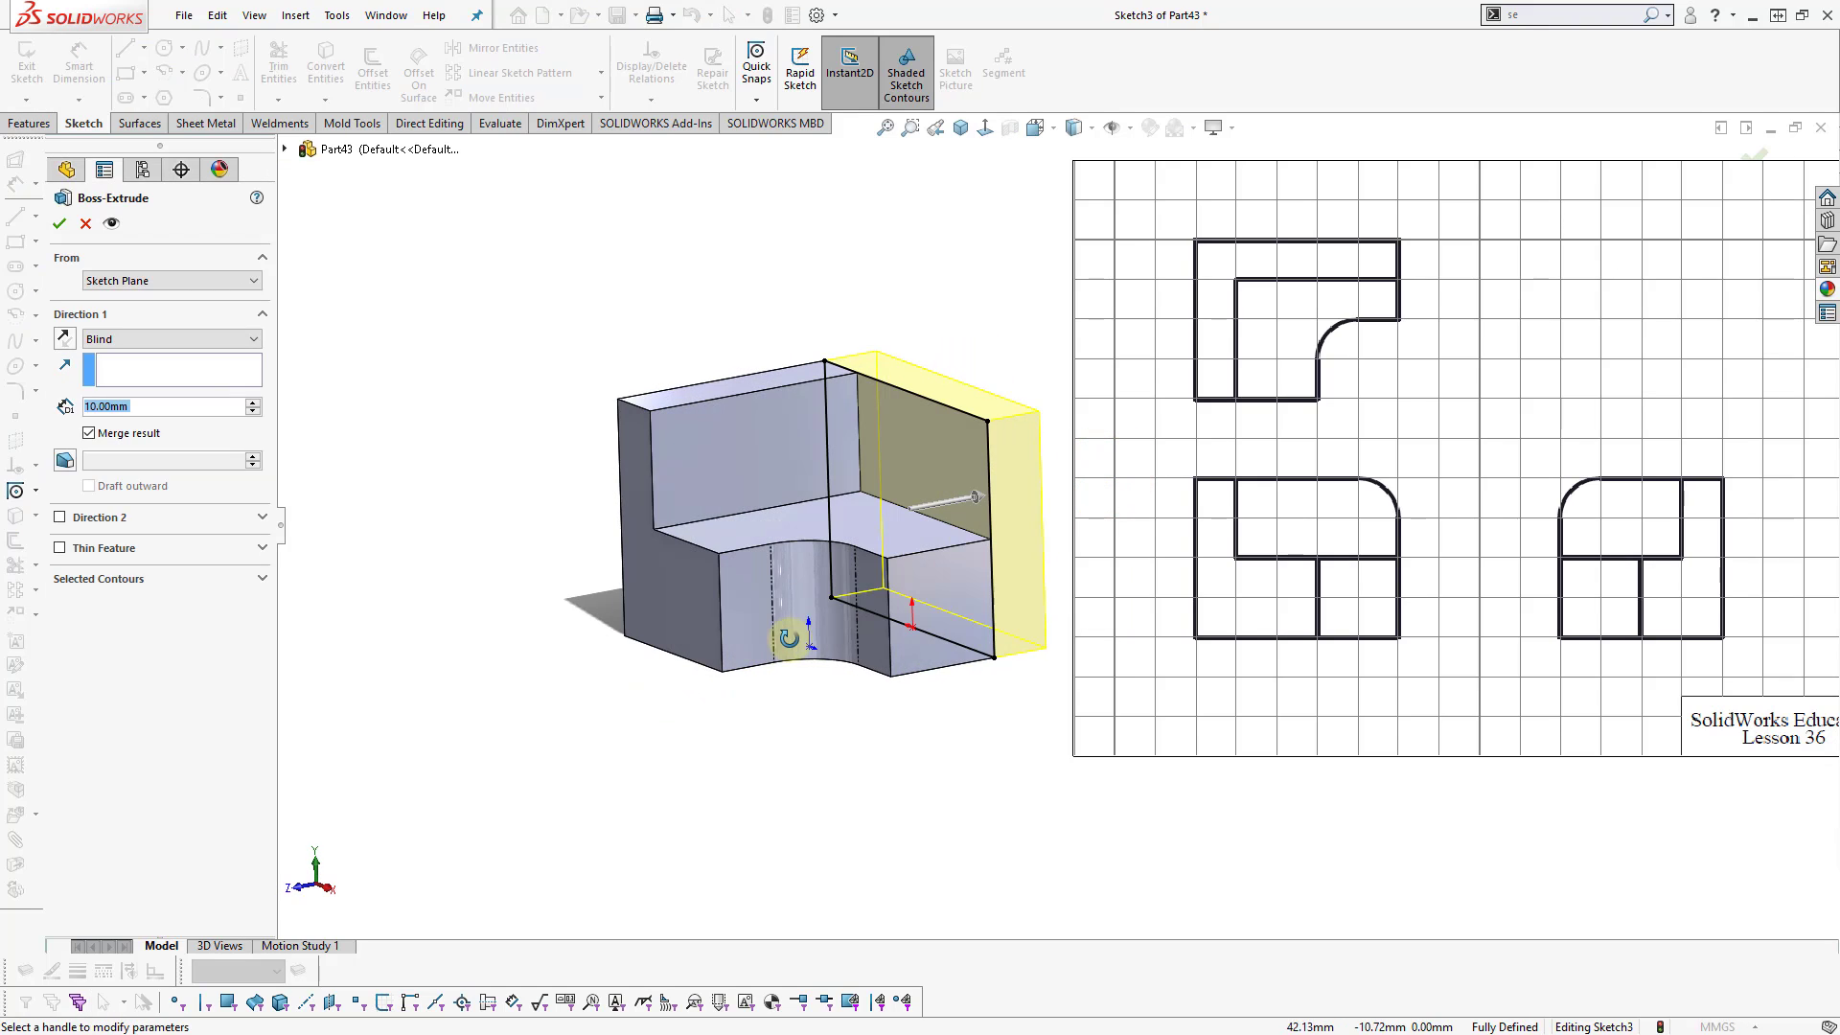
pyautogui.click(64, 339)
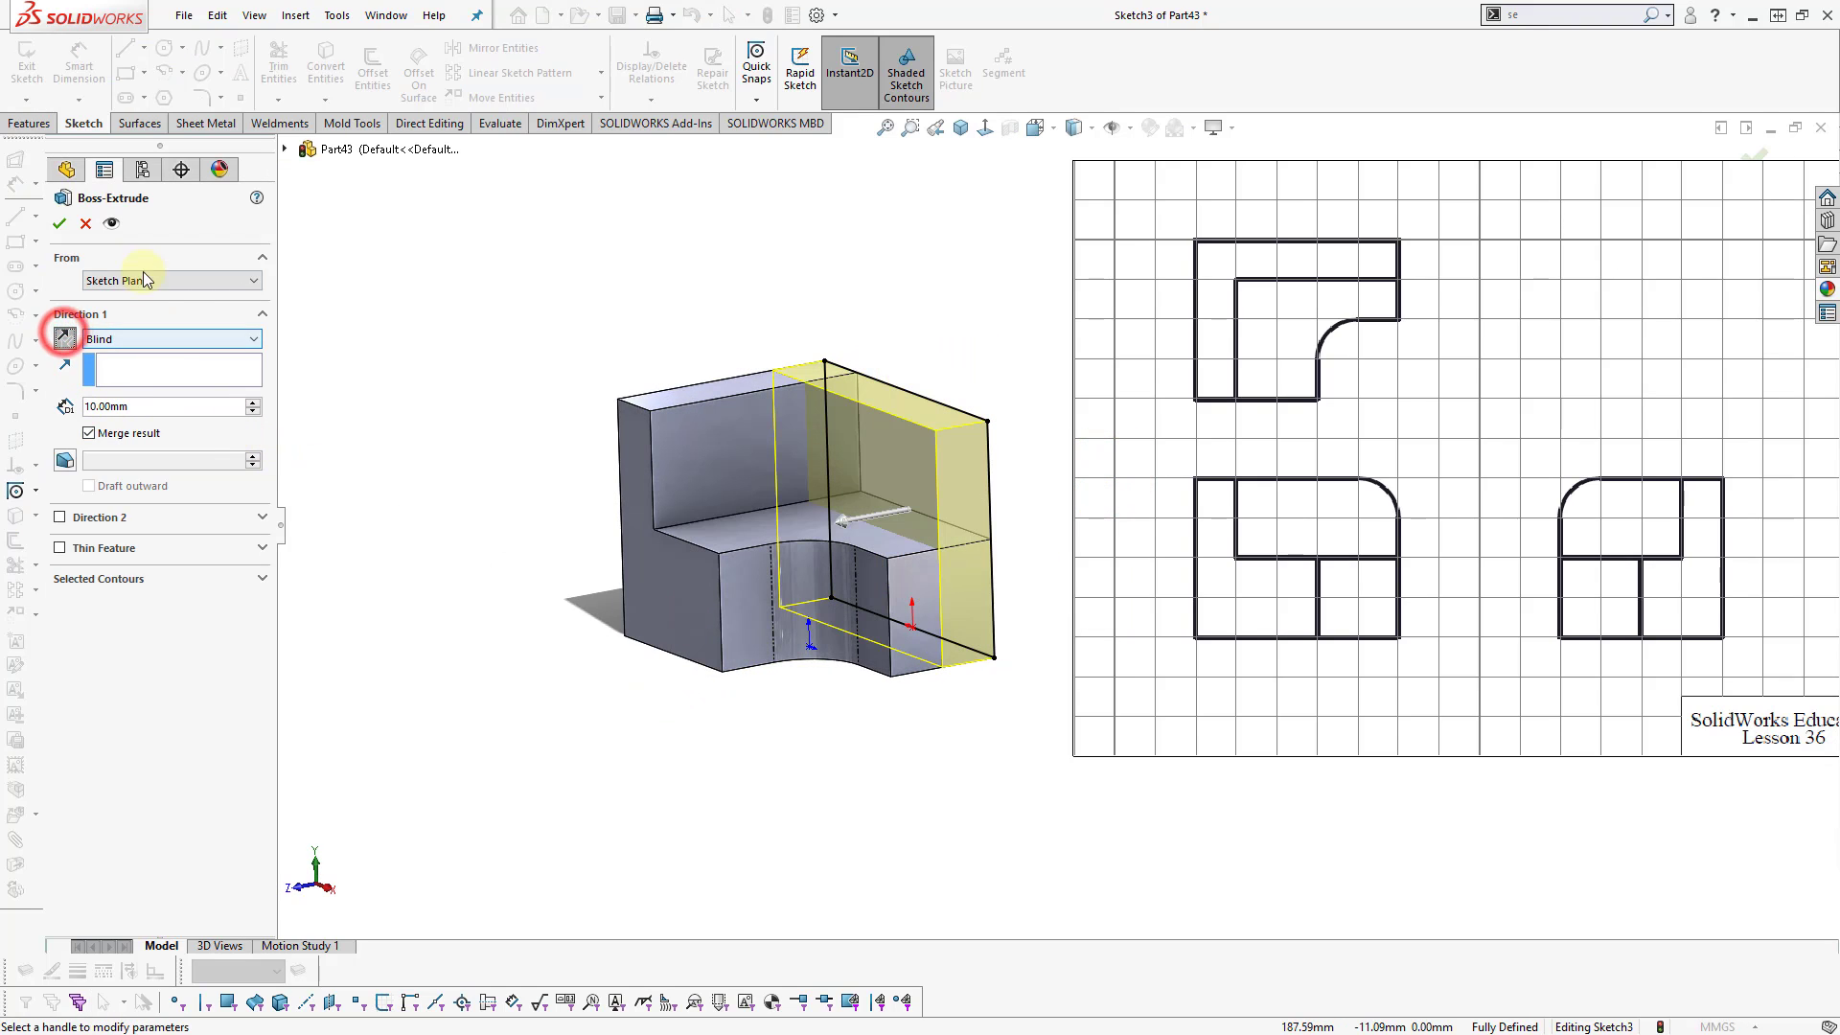
pyautogui.click(59, 227)
# - Reorder the notch fillet so that it comes after the last boss extrusion in the feature history
pyautogui.moveTo(448, 613); pyautogui.dragTo(603, 764, button='middle')
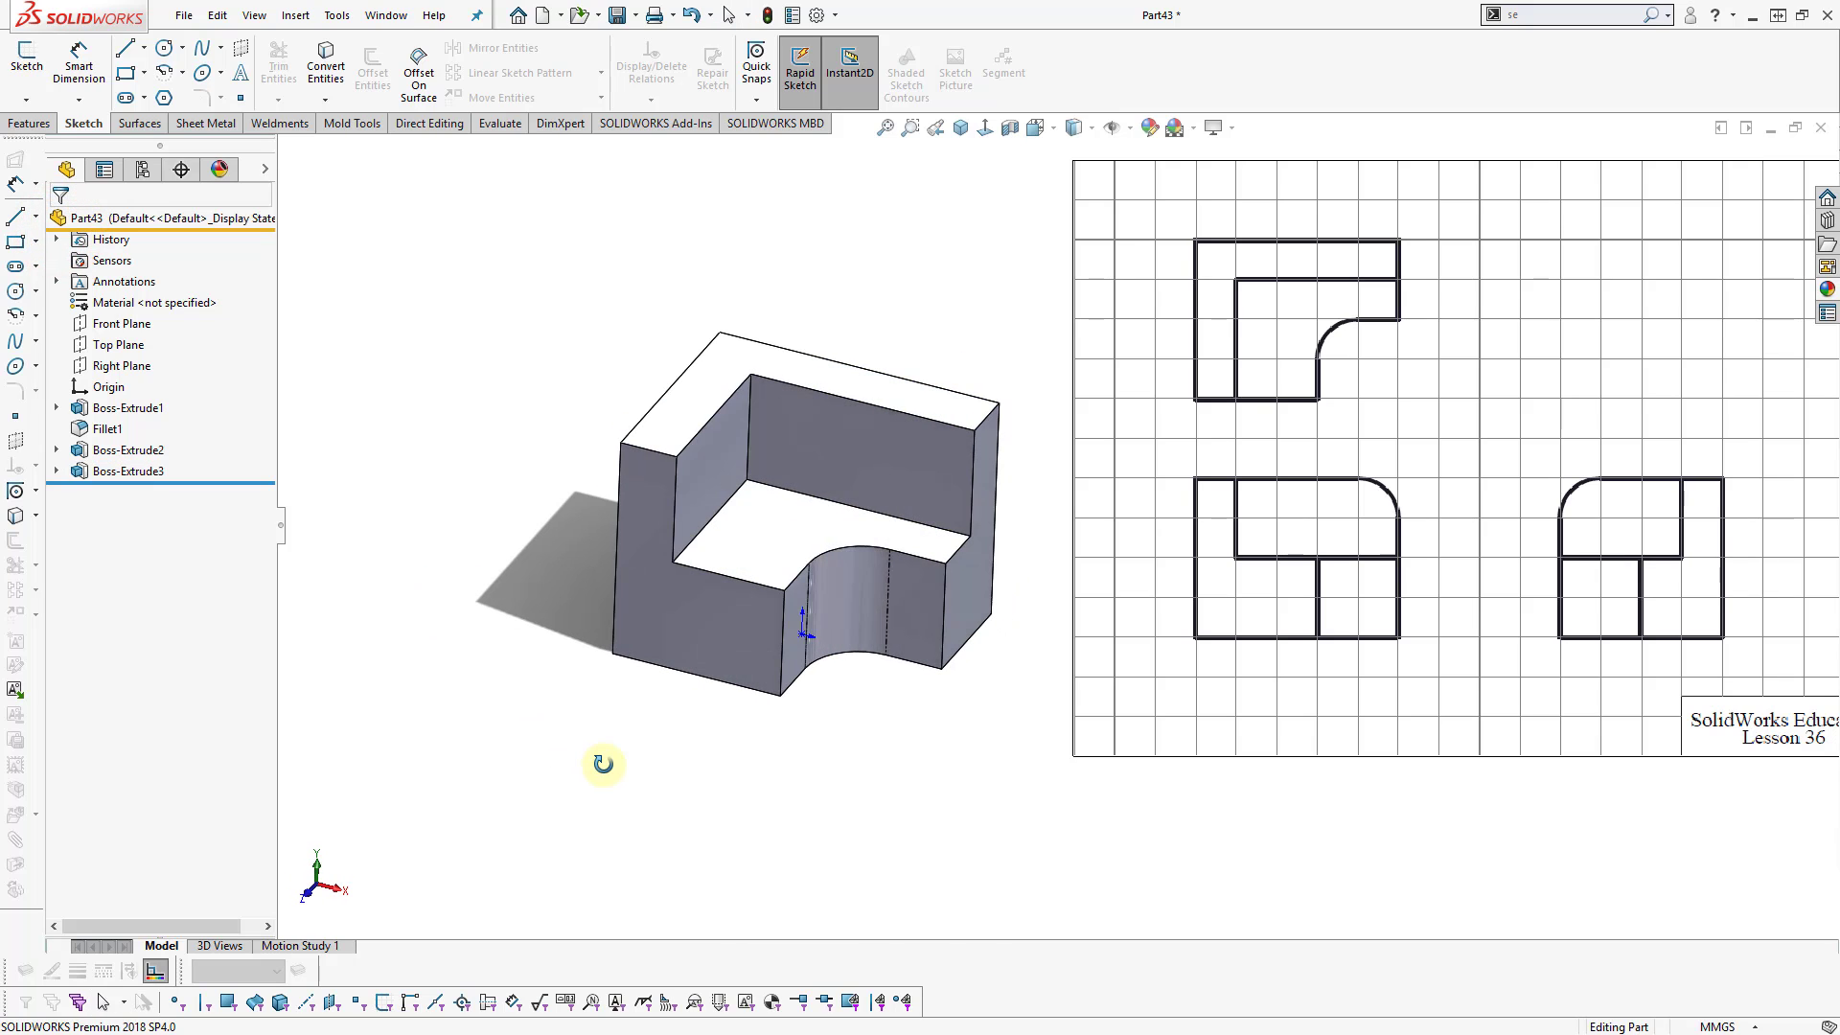
pyautogui.click(838, 584)
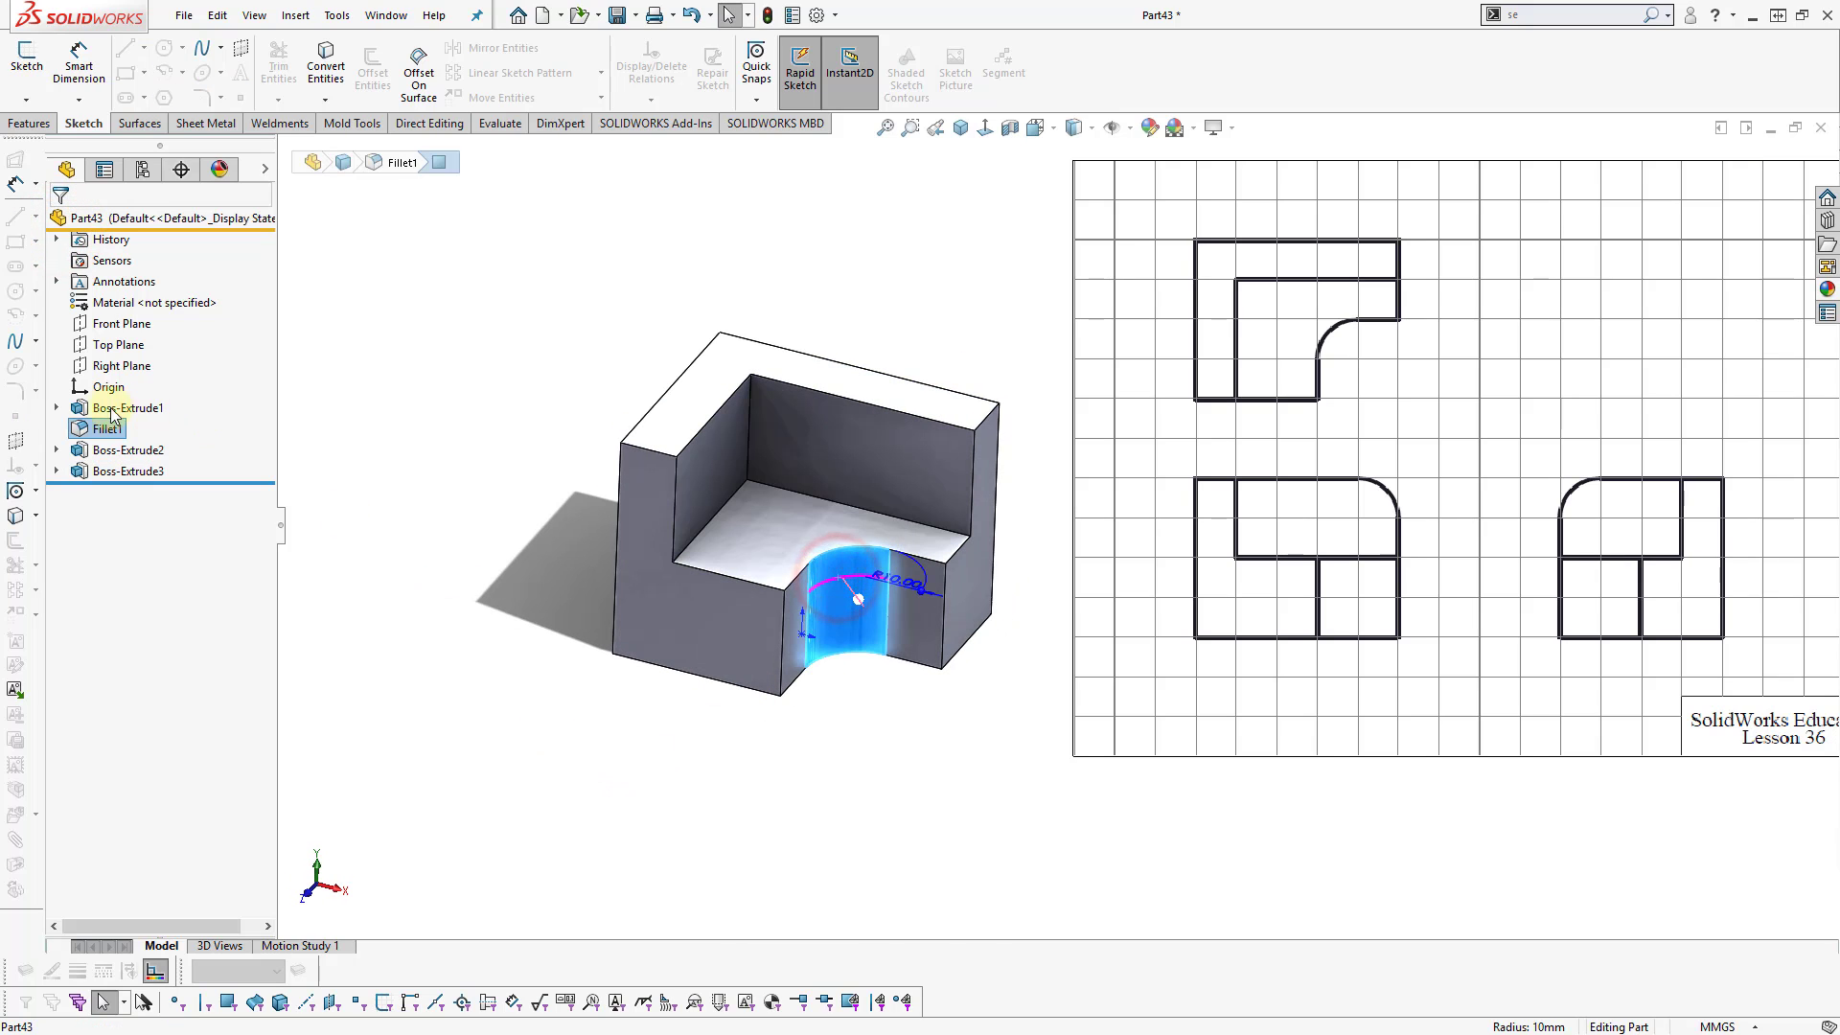
pyautogui.moveTo(106, 433); pyautogui.dragTo(184, 517)
pyautogui.click(425, 573)
pyautogui.moveTo(473, 577); pyautogui.dragTo(558, 509, button='middle')
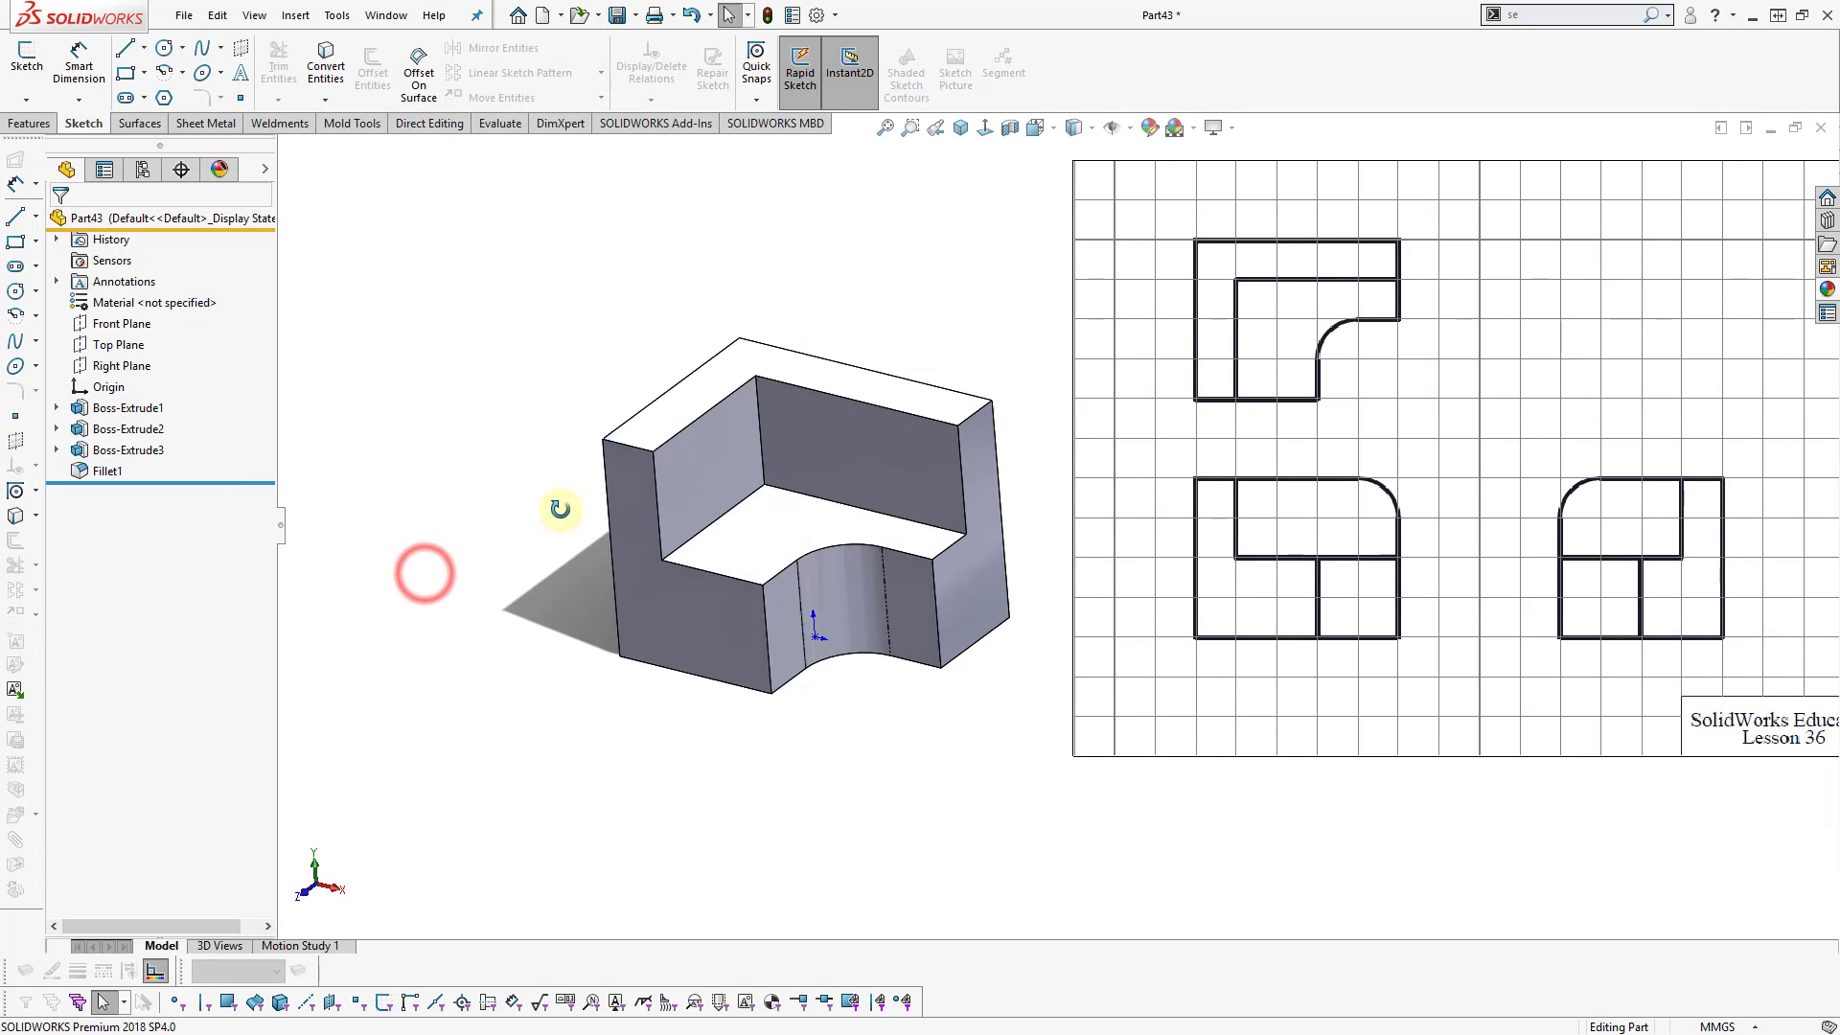
pyautogui.click(516, 519)
# - Edit the notch fillet to also round the top end edges of the left and back walls with the 10 mm radius
pyautogui.click(121, 472)
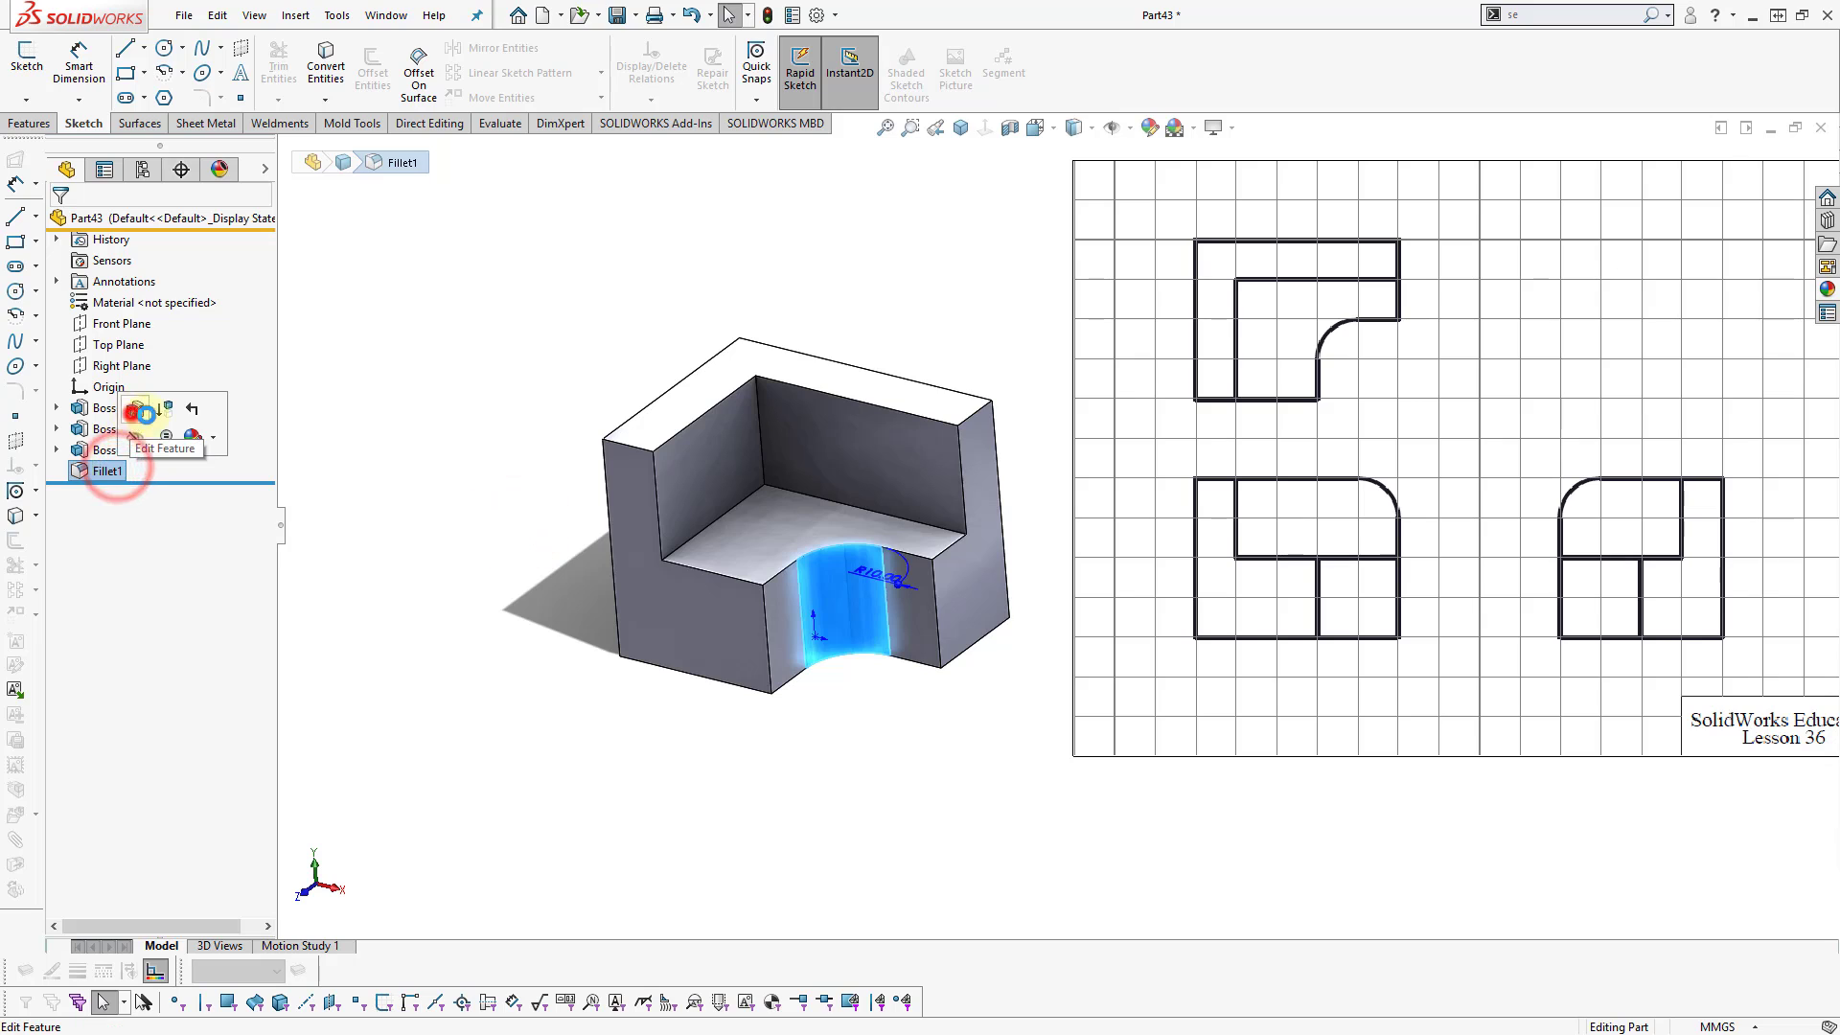
pyautogui.click(122, 414)
pyautogui.click(618, 441)
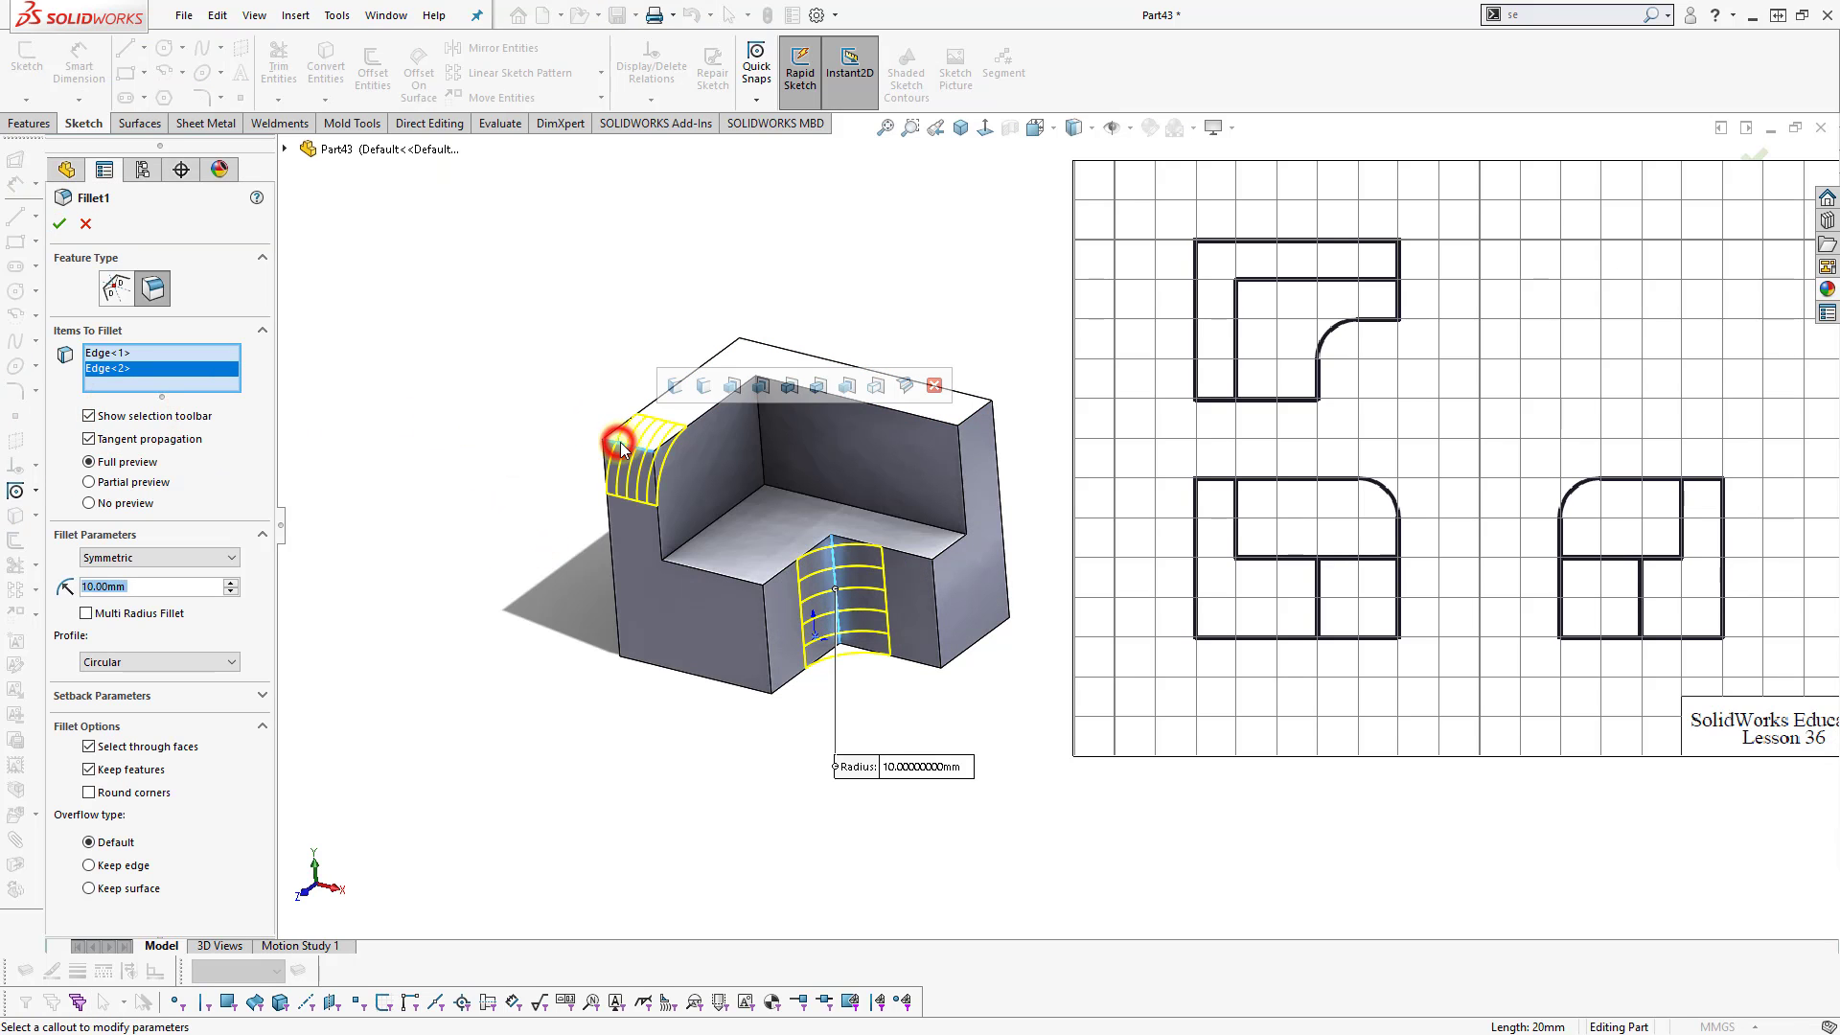
pyautogui.click(974, 412)
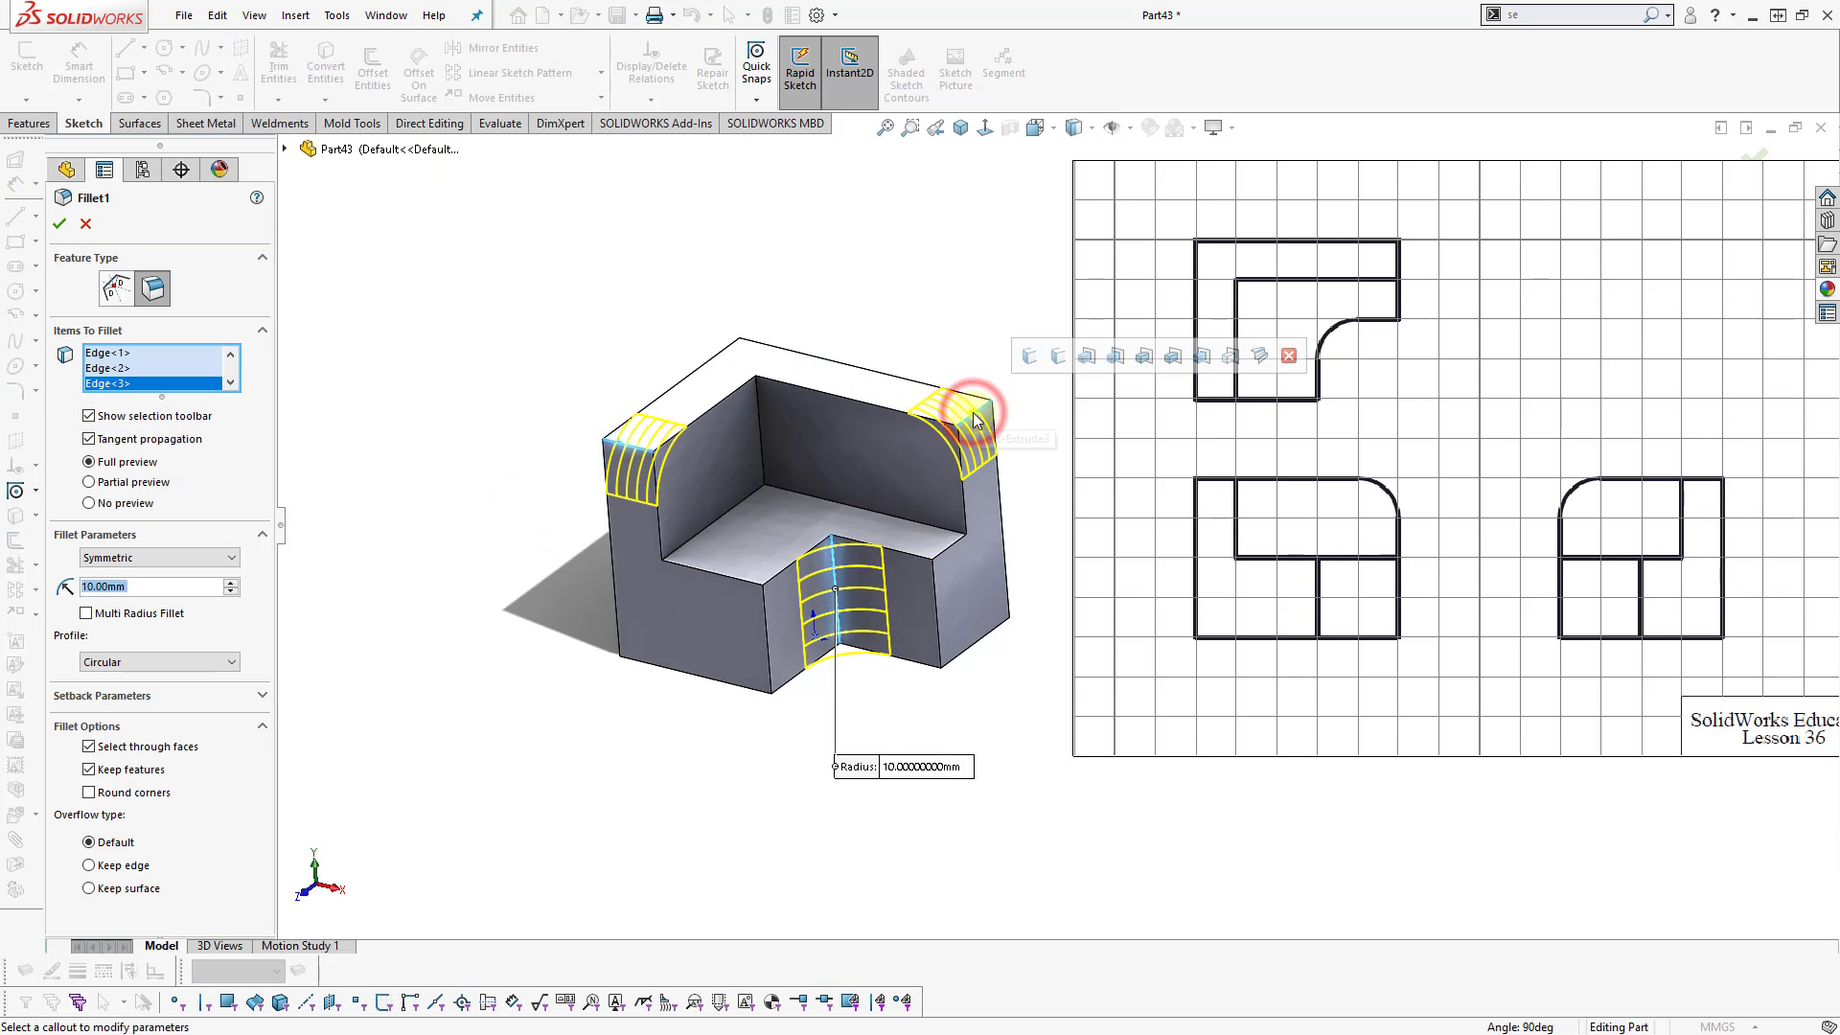
pyautogui.press('Return')
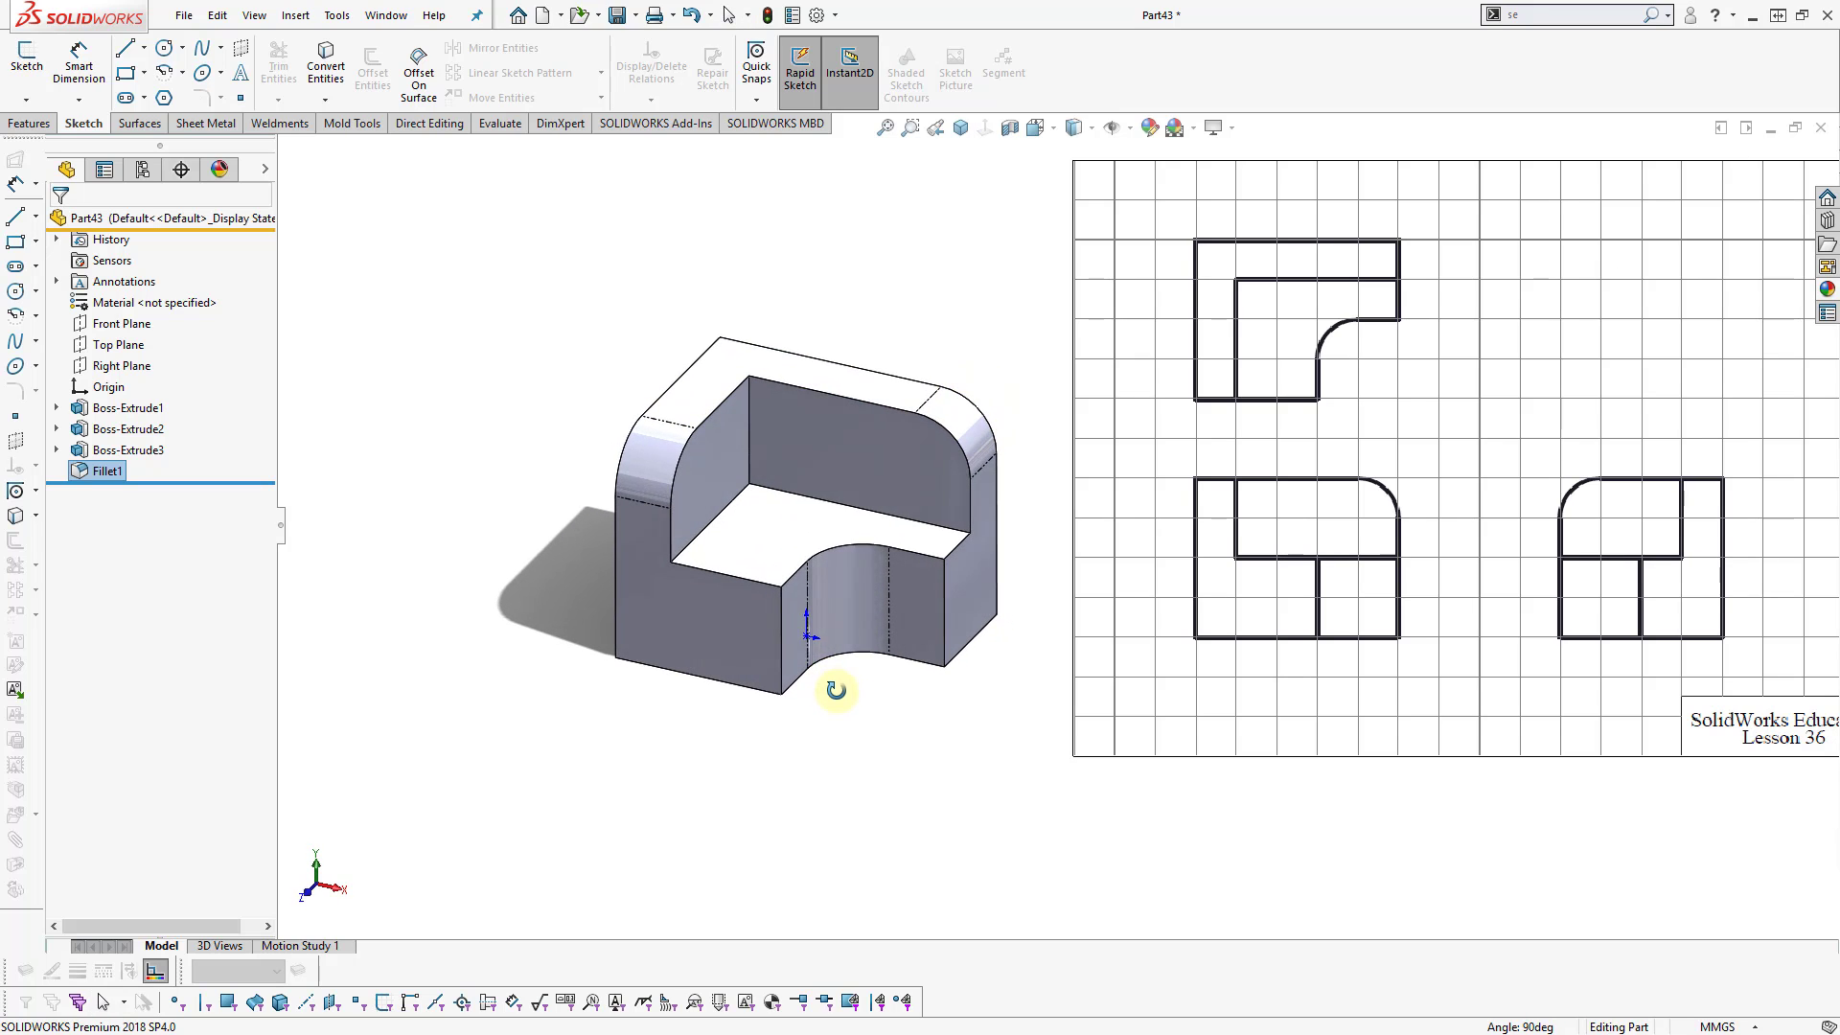
# - Compare the finished part's front, right, top and isometric views with the three-view reference drawing
pyautogui.click(960, 127)
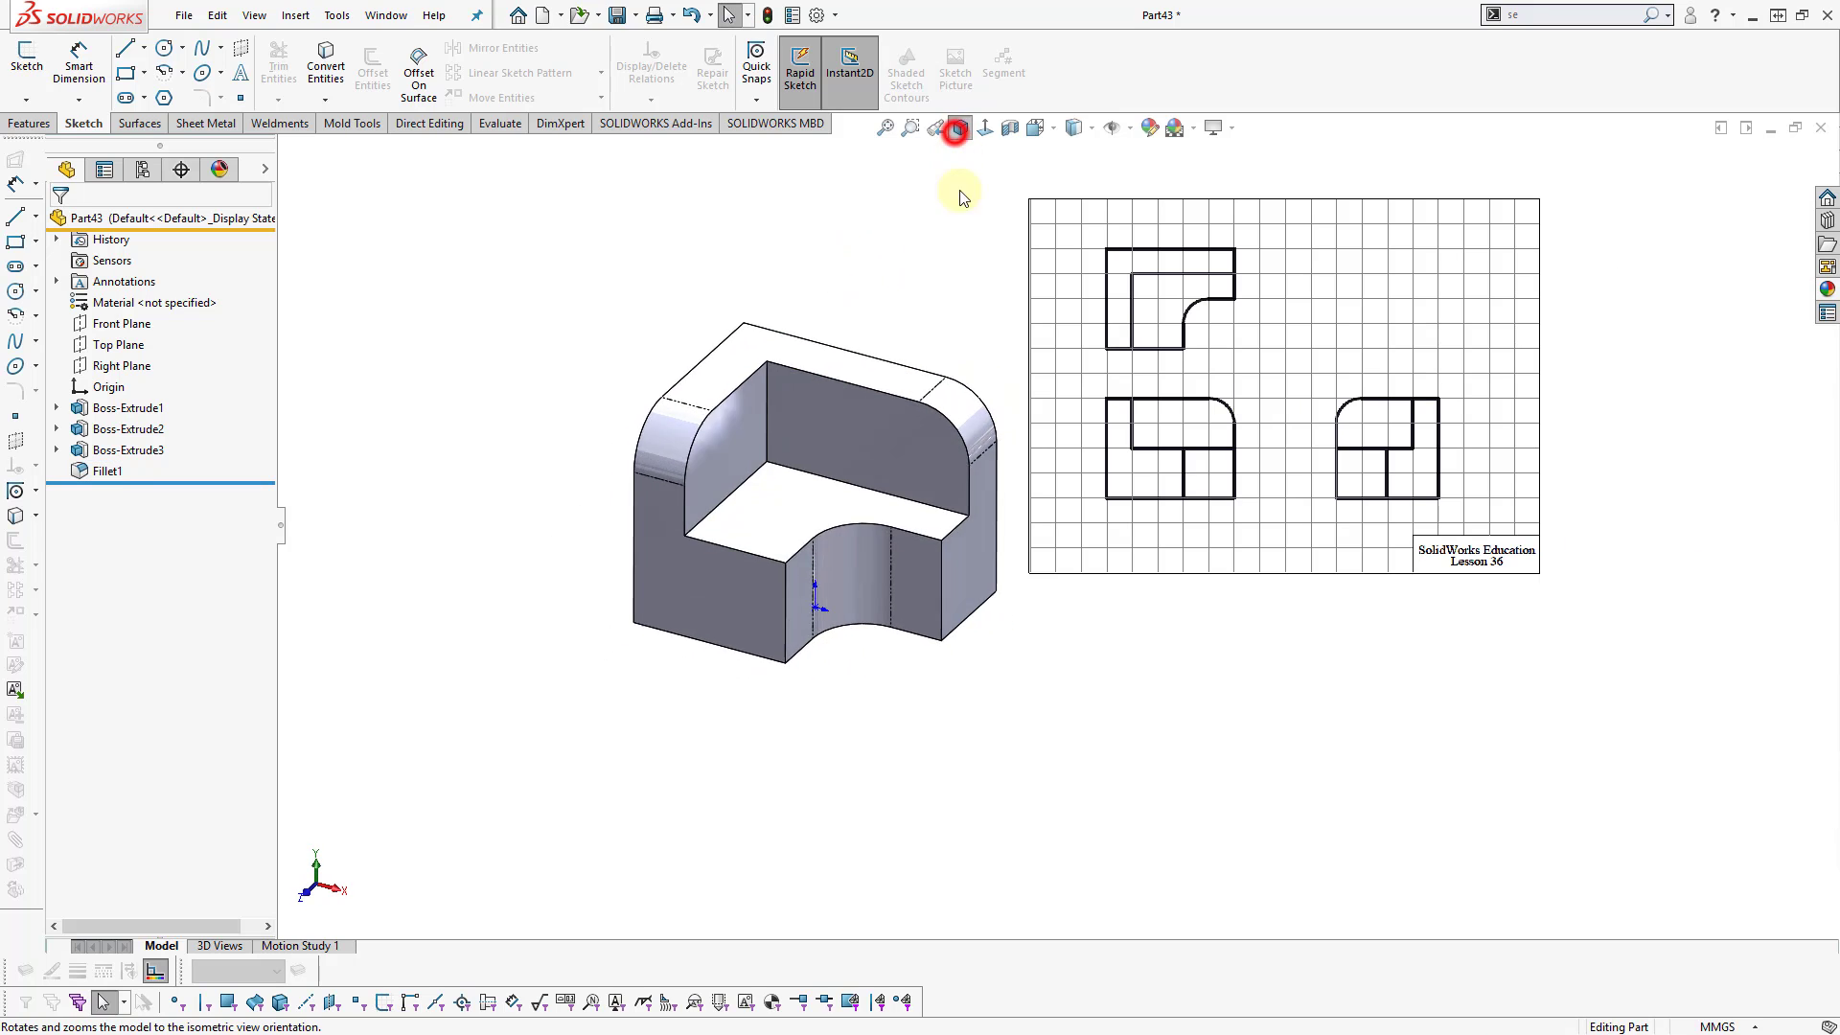
pyautogui.scroll(-2, 1131, 205)
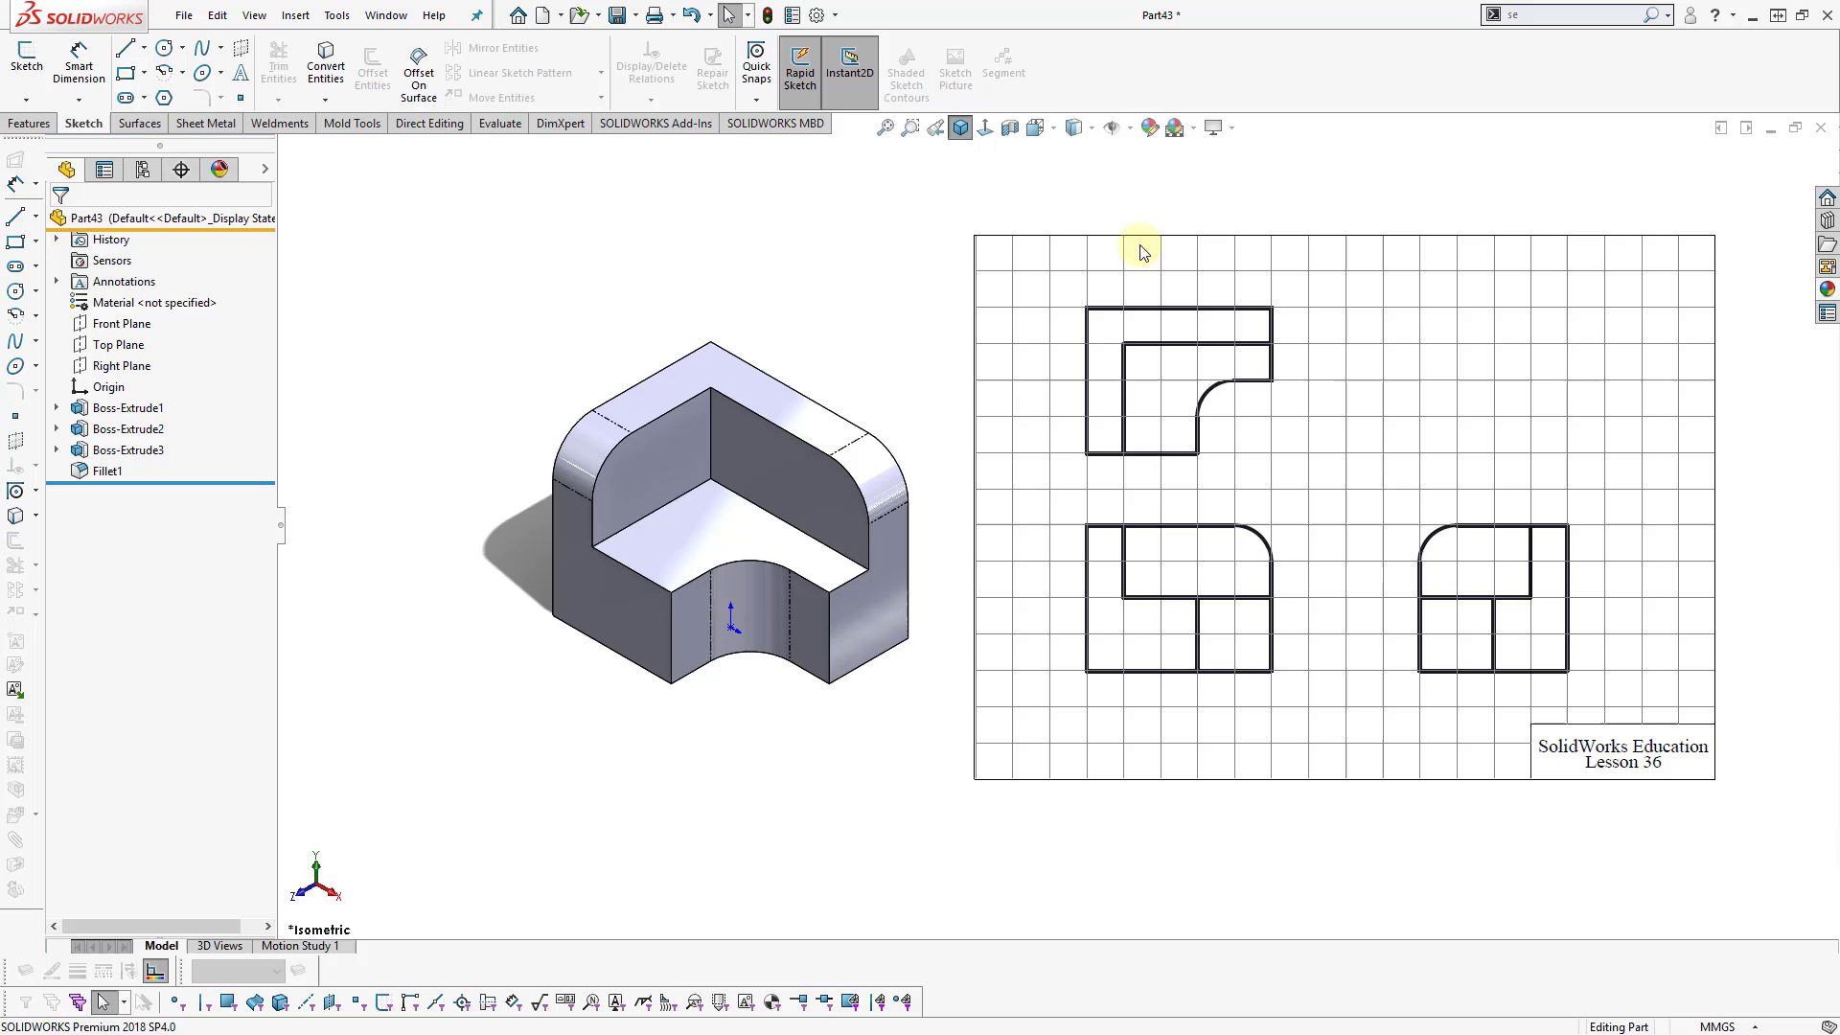
pyautogui.click(595, 615)
pyautogui.hotkey('ctrl', '8')
pyautogui.click(837, 797)
pyautogui.scroll(-2, 842, 354)
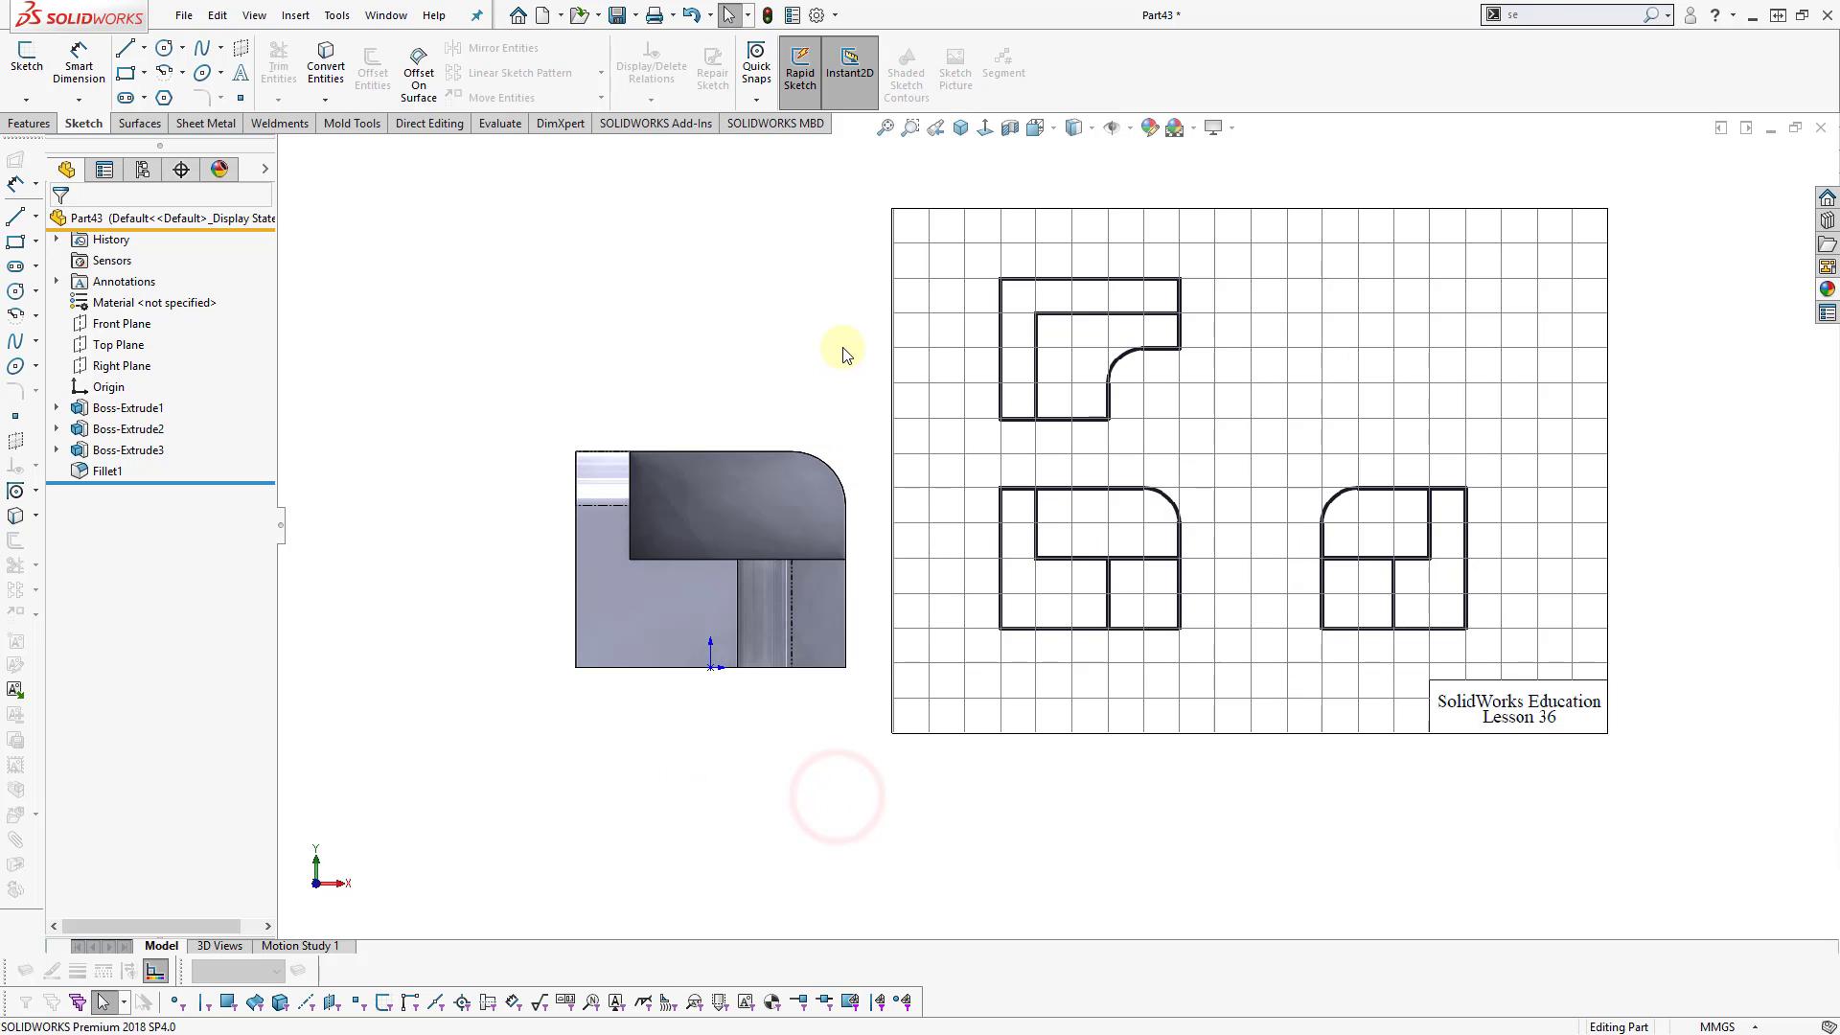
pyautogui.click(842, 351)
pyautogui.hotkey('ctrl', '4')
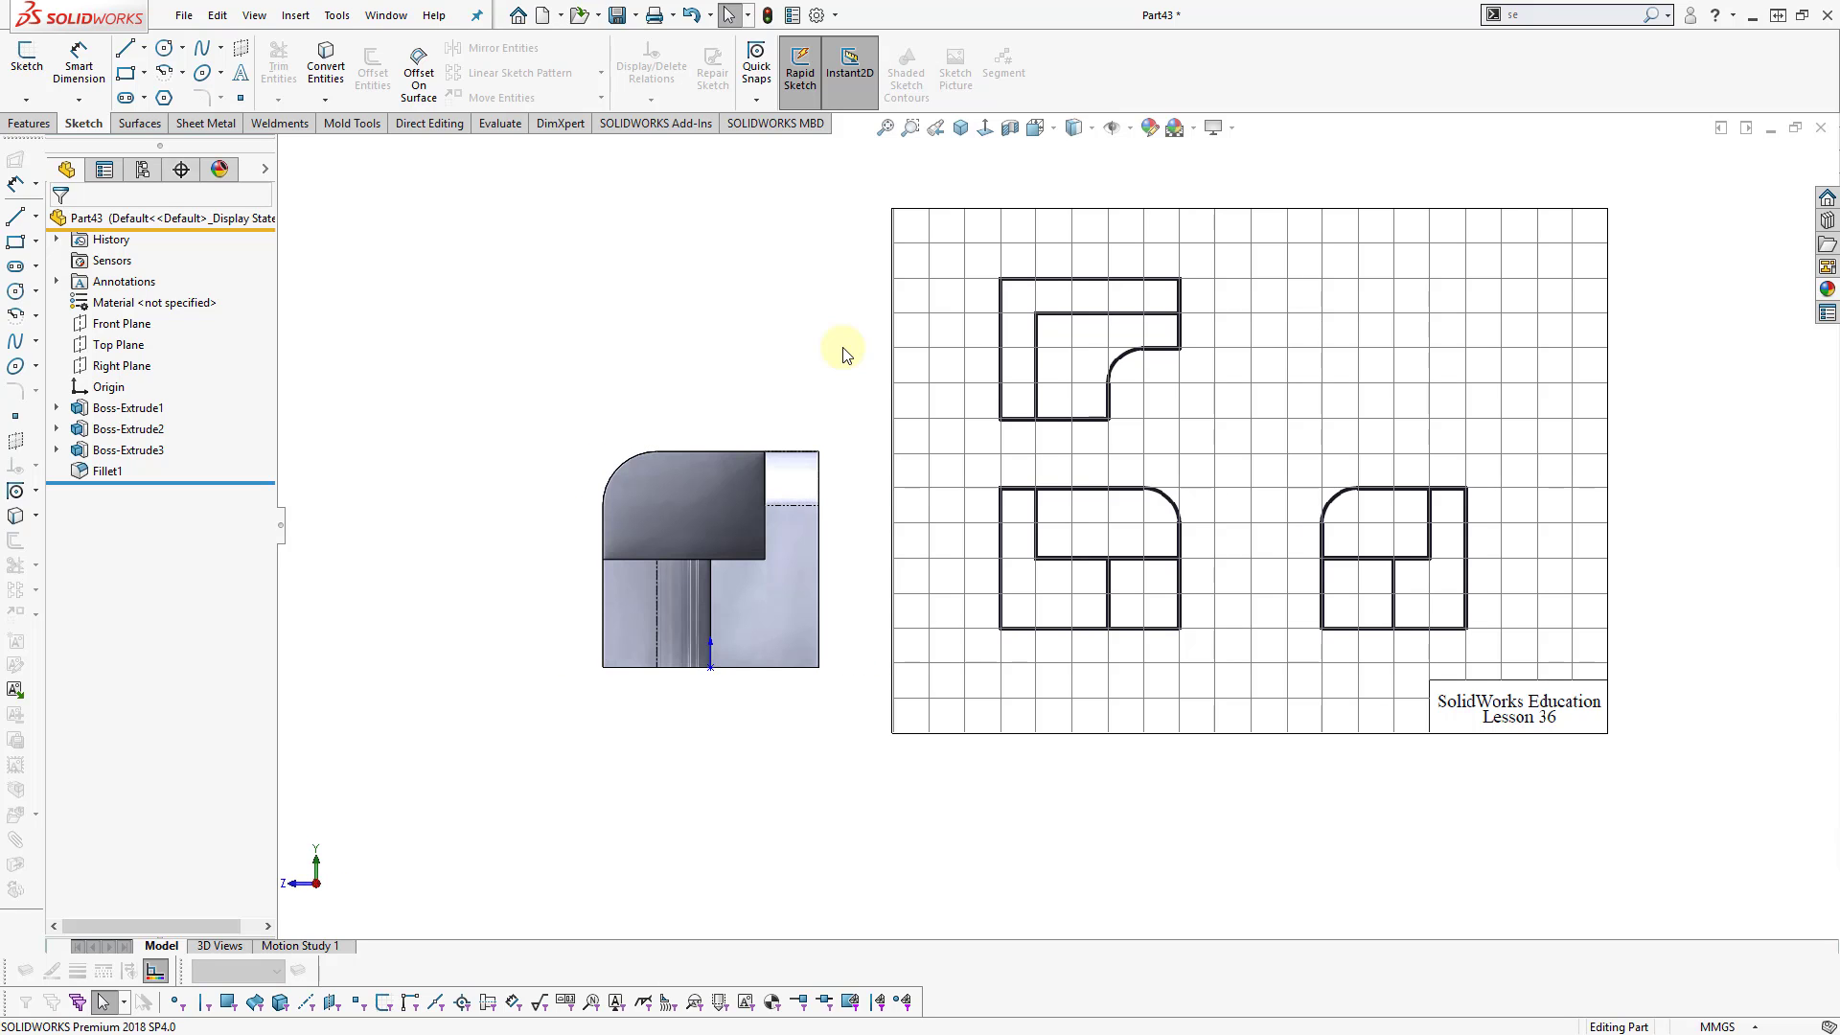
pyautogui.hotkey('ctrl', '5')
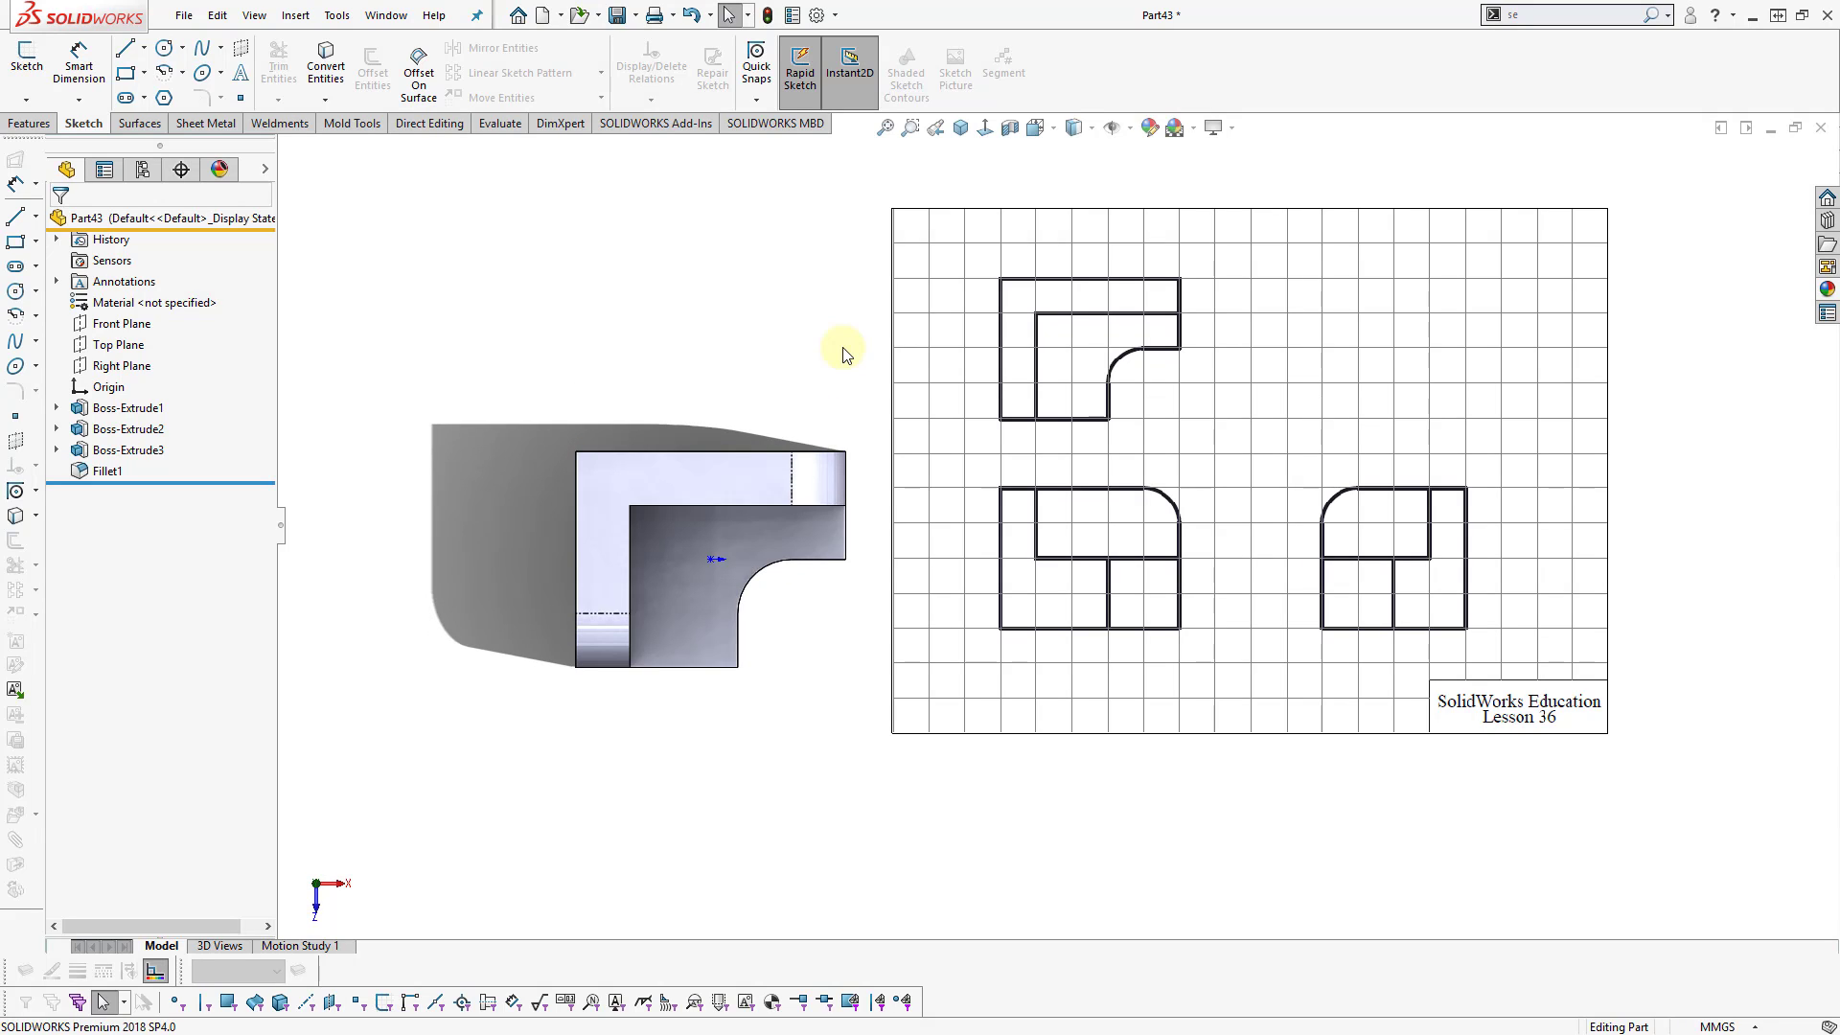
pyautogui.hotkey('ctrl', '1')
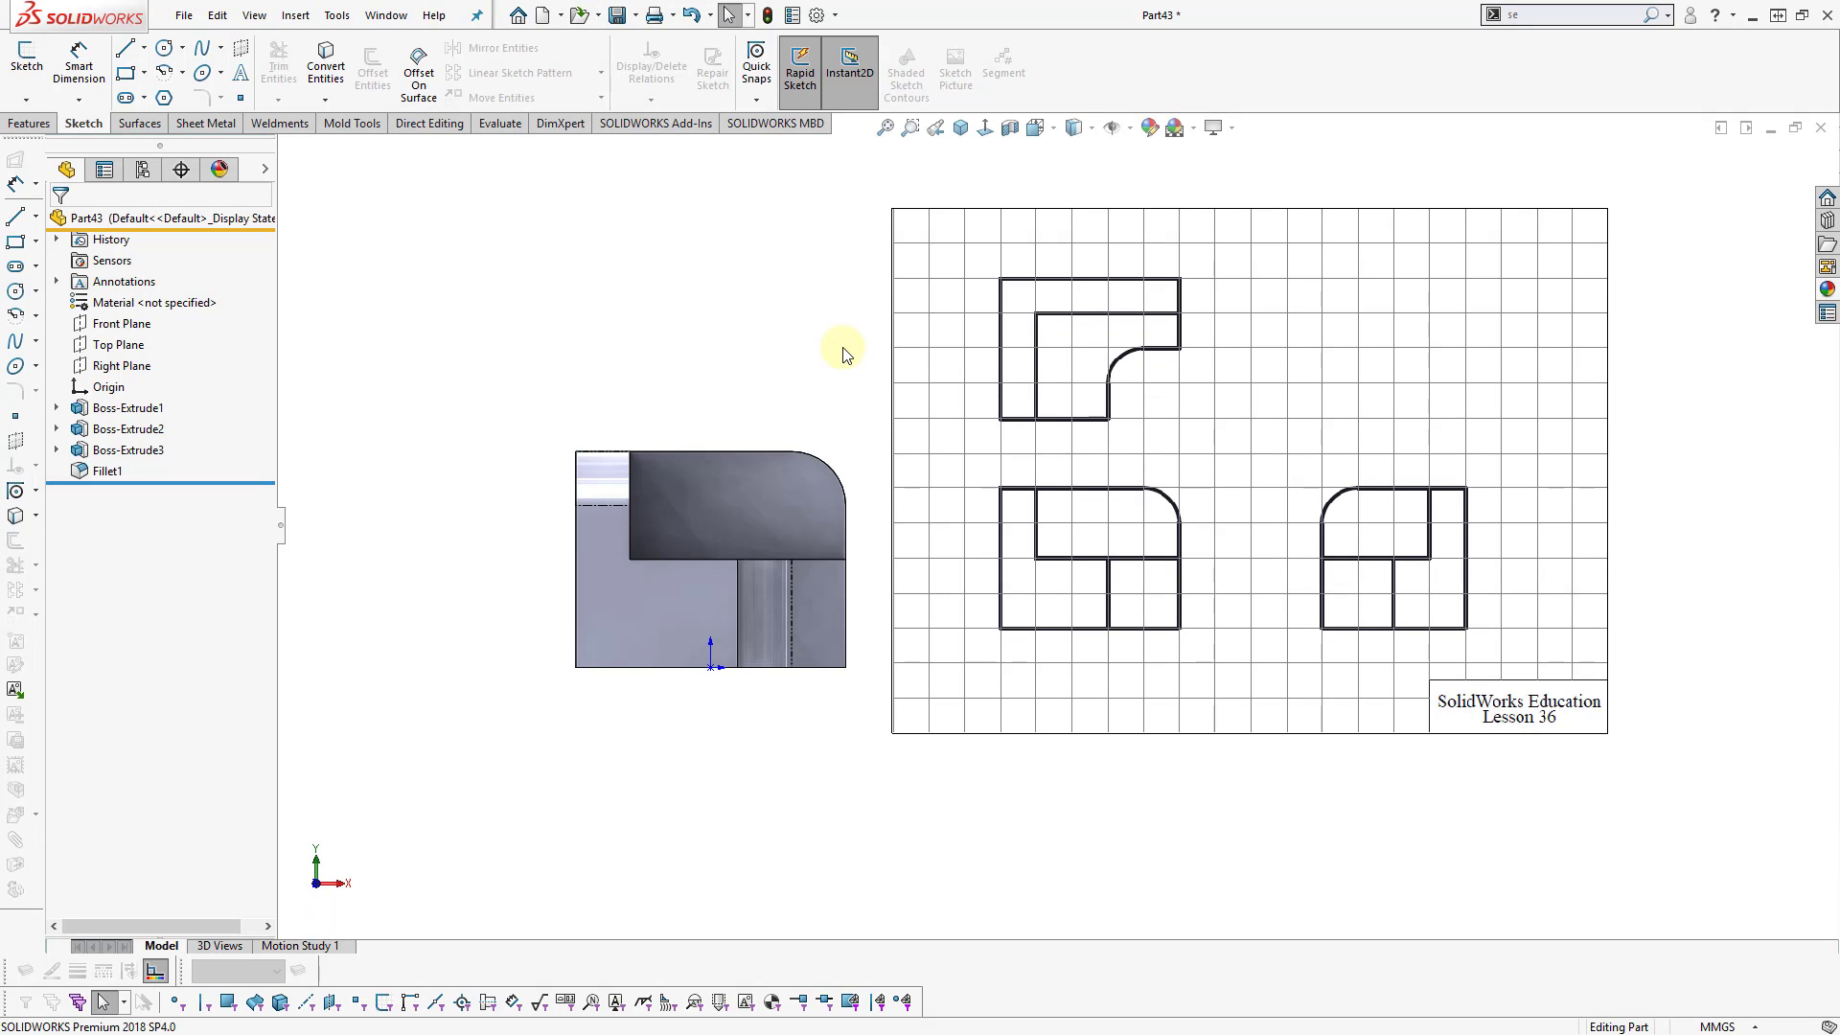
pyautogui.hotkey('ctrl', '7')
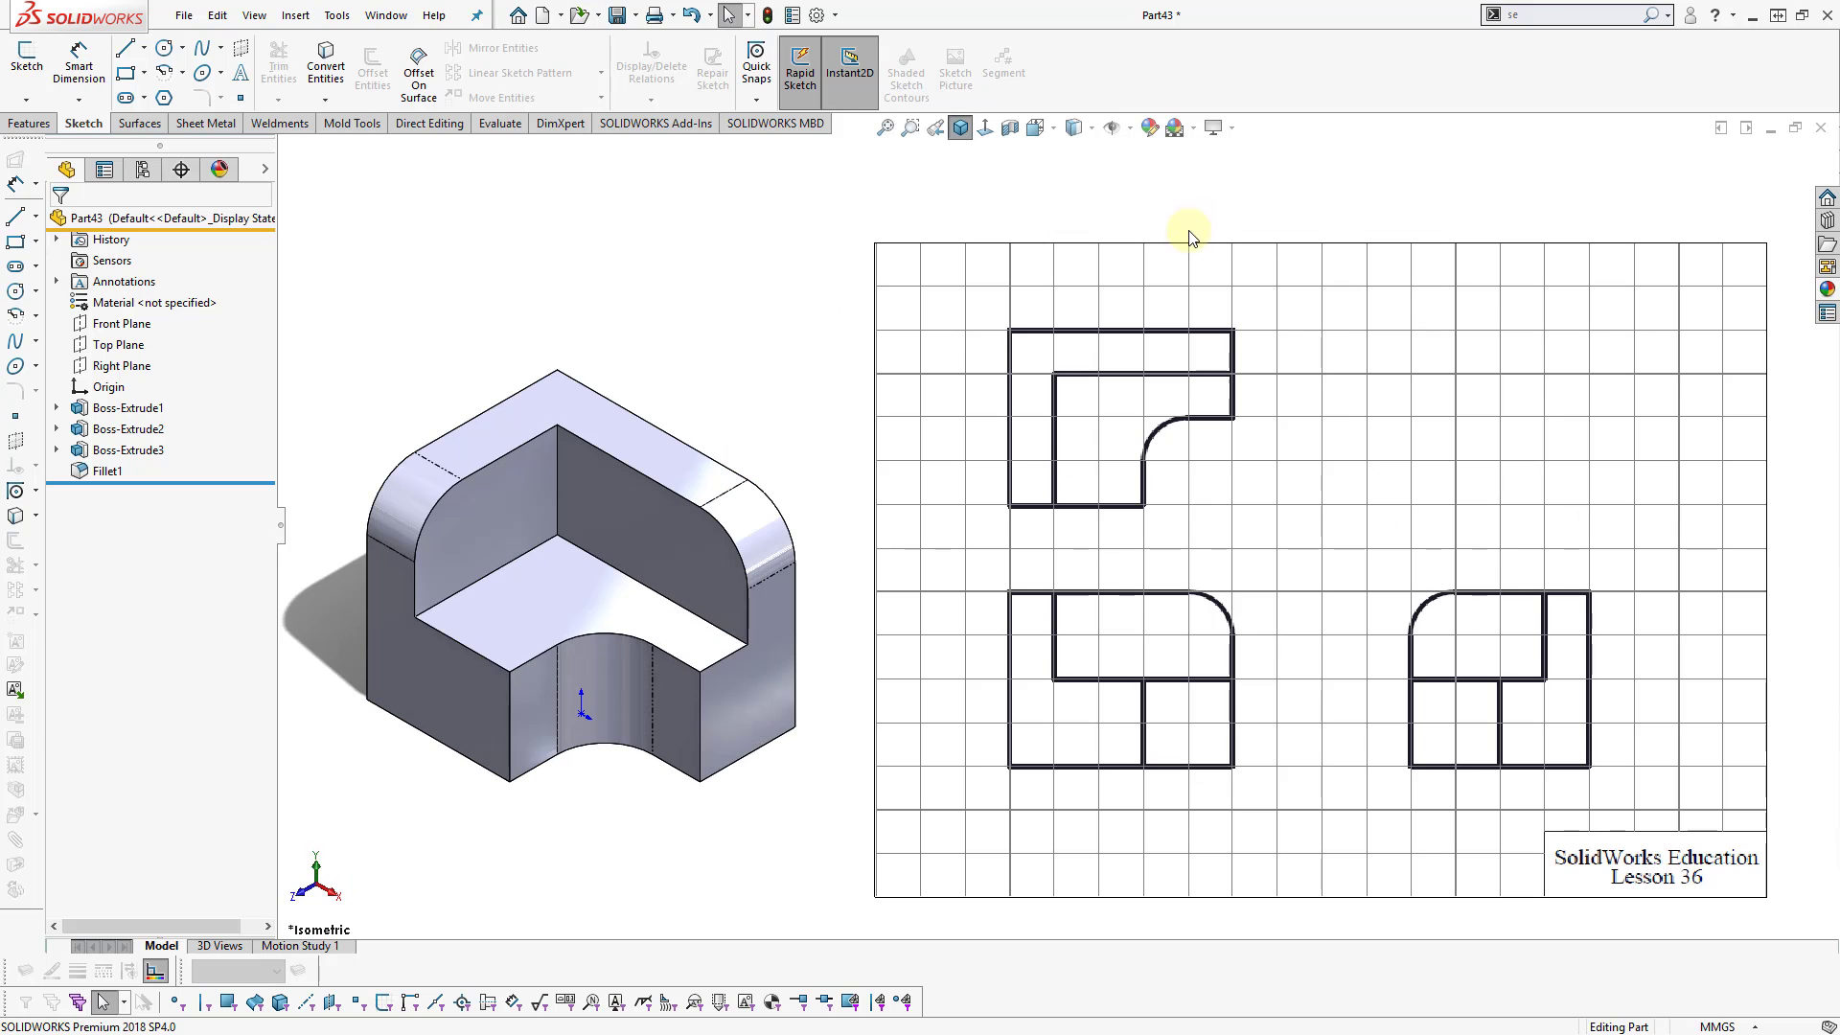